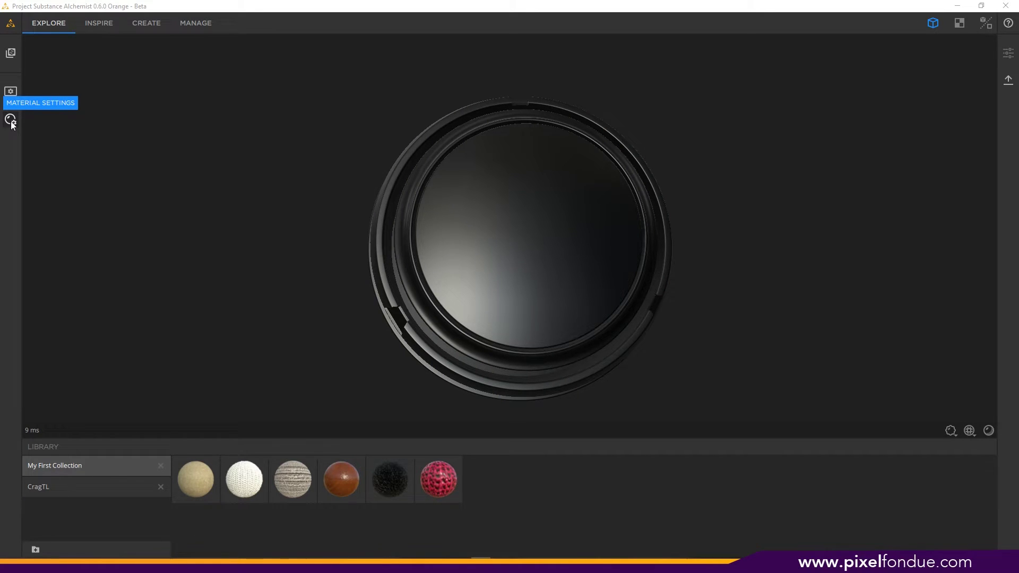
Step: Set the material's workflow type to Specular glossiness and choose its normal format in the material settings
{"action": "left_click", "coordinate": [11, 121]}
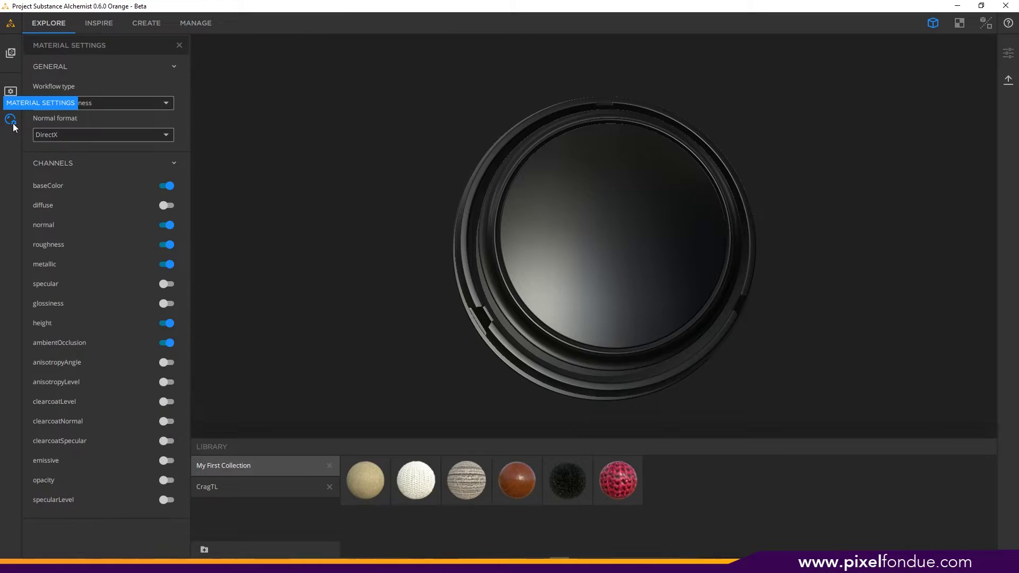
{"action": "left_click", "coordinate": [78, 103]}
{"action": "left_click", "coordinate": [68, 131]}
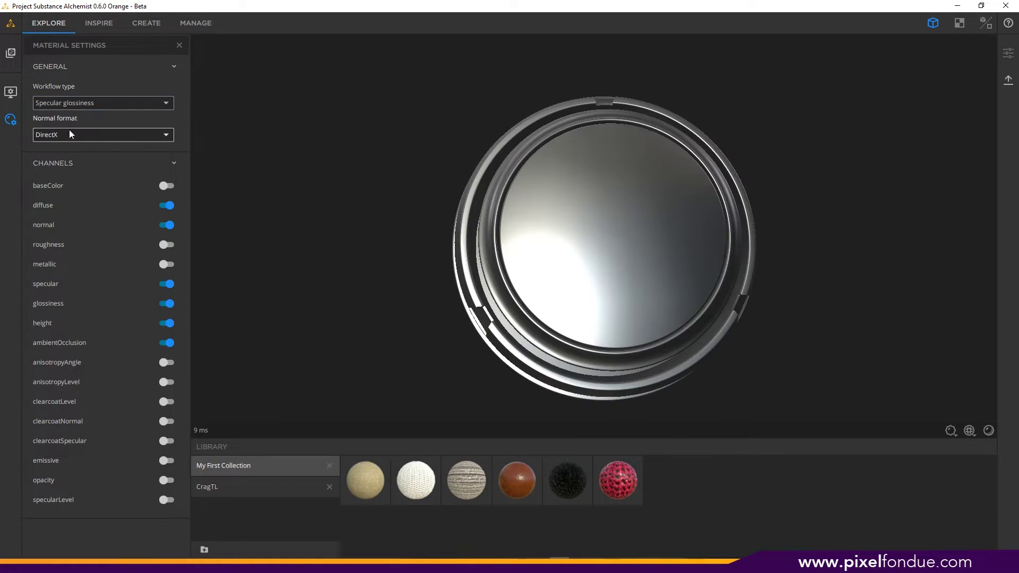
{"action": "left_click", "coordinate": [66, 135]}
{"action": "left_click", "coordinate": [54, 163]}
{"action": "left_click", "coordinate": [10, 121]}
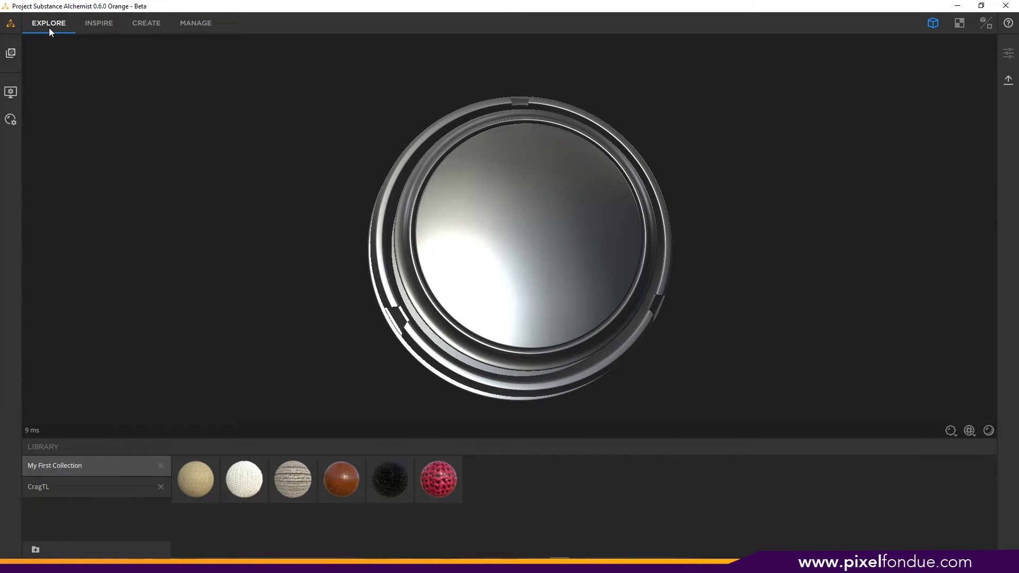
Step: In the Create workspace, import the shoe photo IMG_20190419_193804.jpg from the Images folder using the Bitmap to material template
{"action": "left_click", "coordinate": [158, 21]}
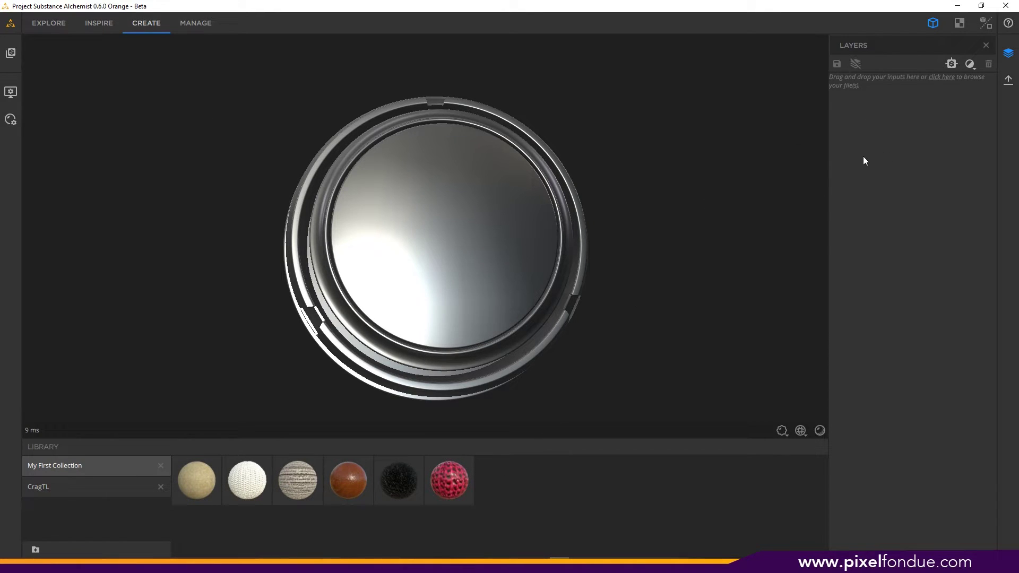
{"action": "mouse_move", "coordinate": [339, 564]}
{"action": "left_click", "coordinate": [297, 516]}
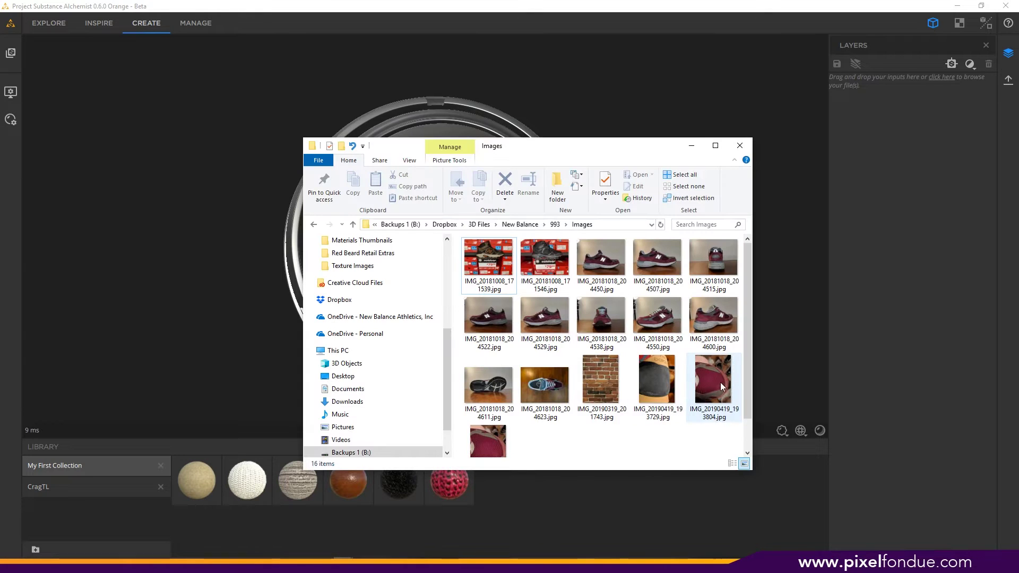
{"action": "left_click", "coordinate": [708, 383]}
{"action": "left_click_drag", "start_coordinate": [709, 384], "coordinate": [900, 167]}
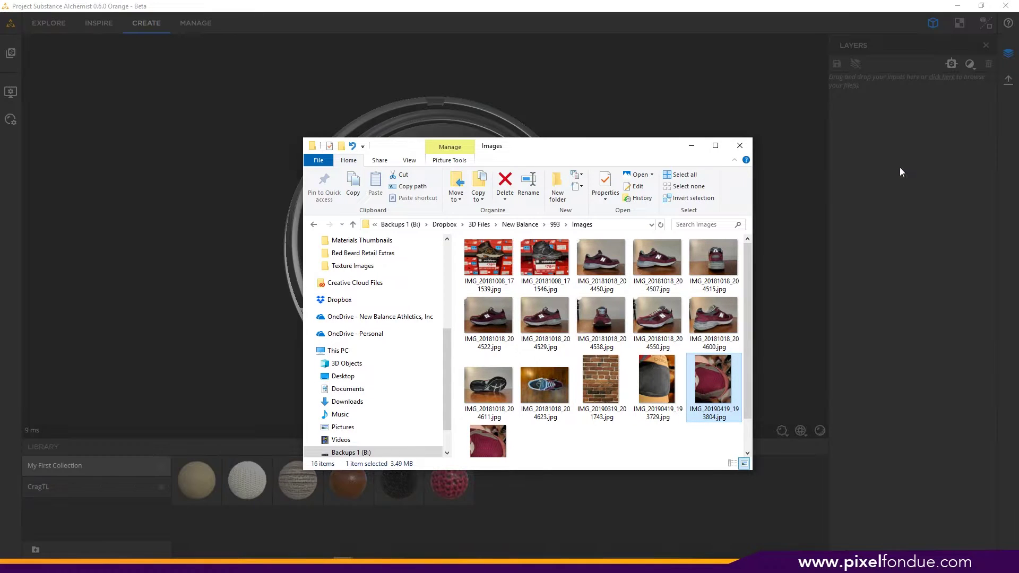
{"action": "left_click", "coordinate": [690, 146]}
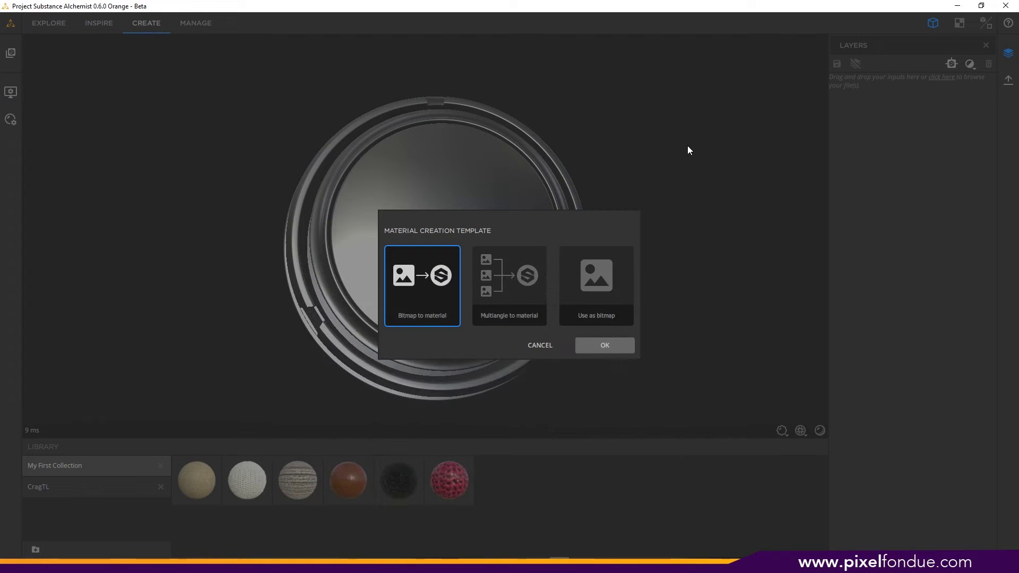
{"action": "left_click", "coordinate": [602, 346]}
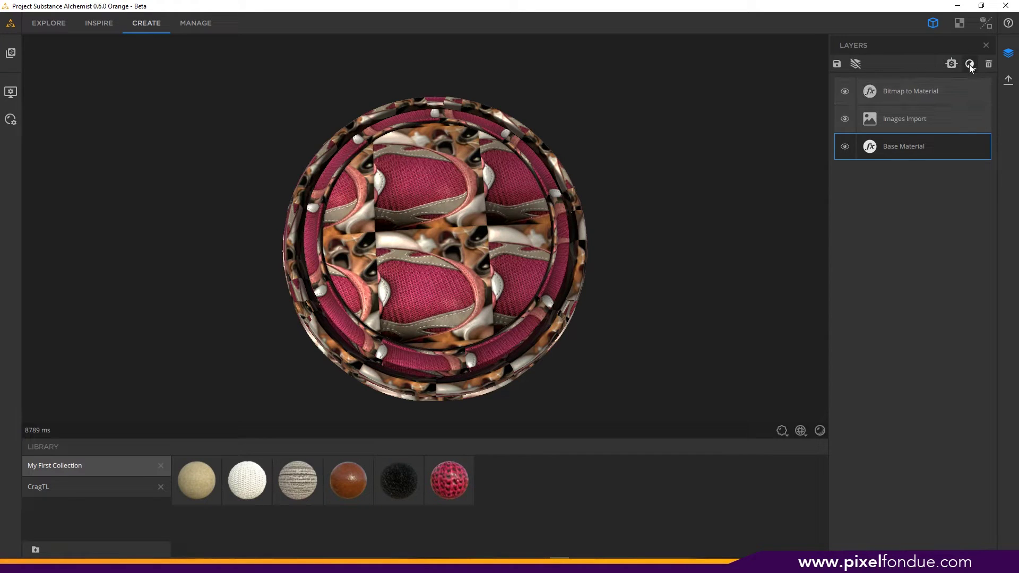
Step: Add a Crop filter above the Bitmap to Material layer and open its properties
{"action": "left_click", "coordinate": [970, 65]}
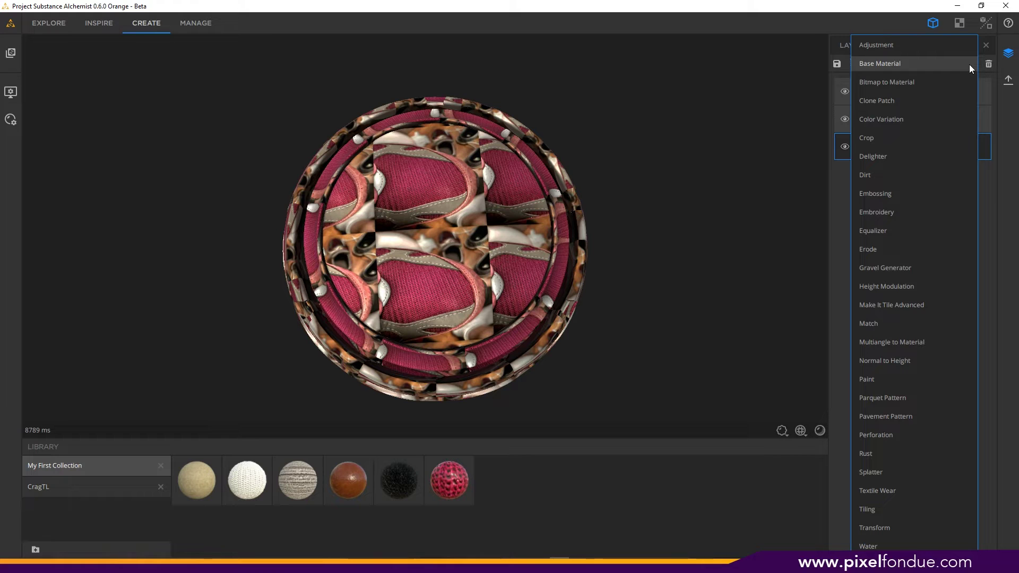
{"action": "left_click", "coordinate": [874, 139]}
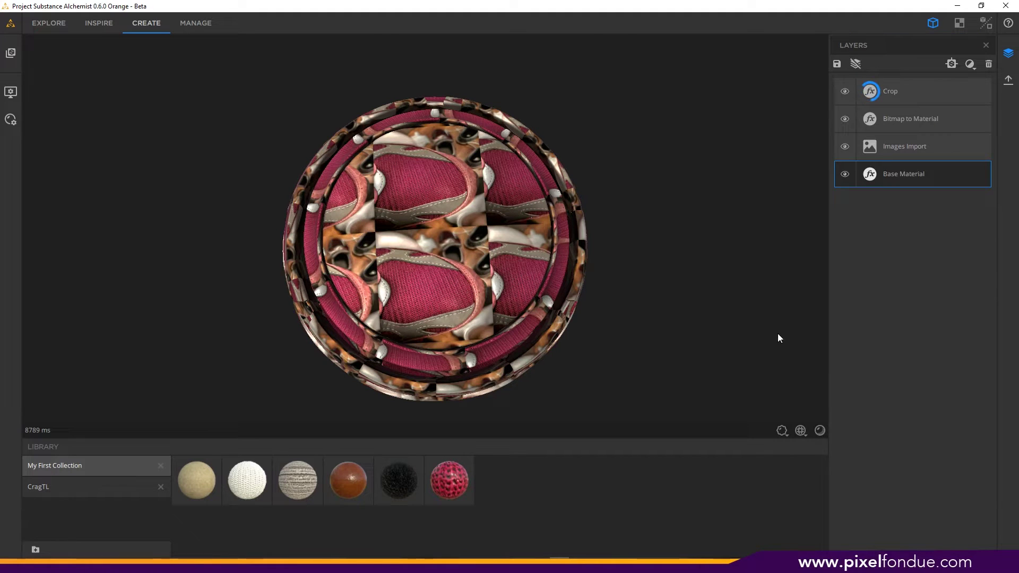
{"action": "left_click", "coordinate": [899, 90]}
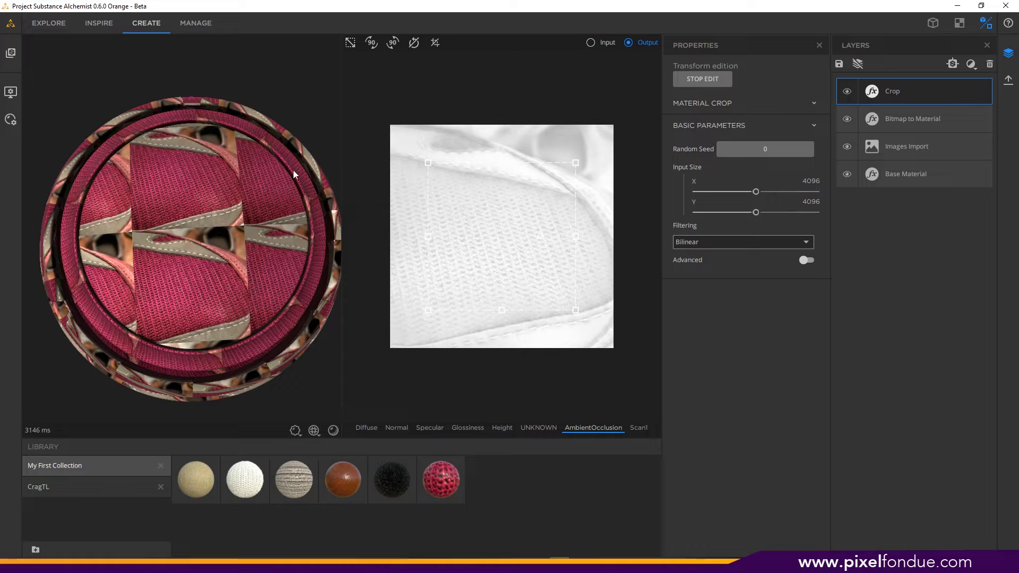
Step: Compare the 3D-only and 2D-only views of the material, and return to the split 3D/2D view
{"action": "left_click", "coordinate": [932, 23]}
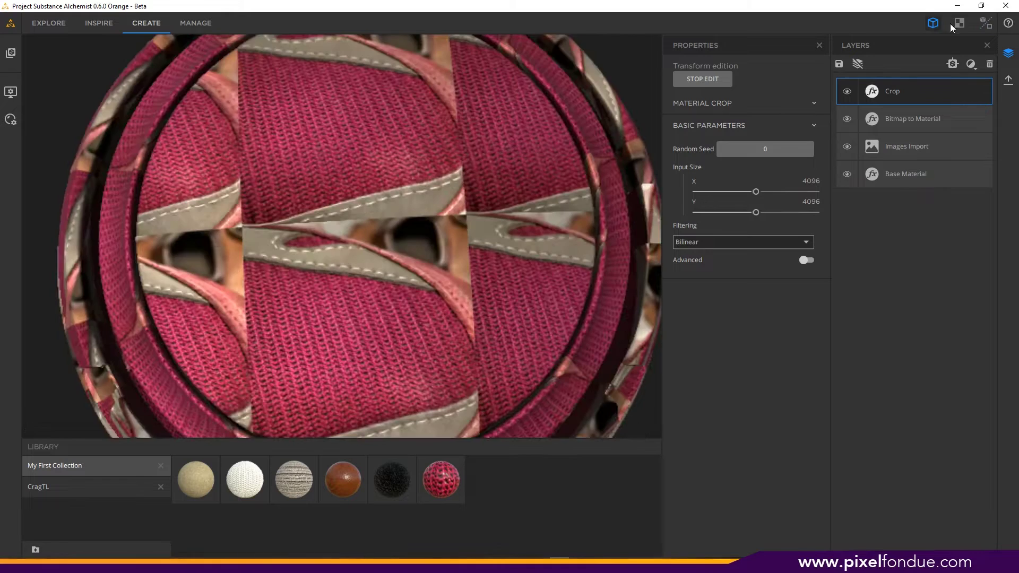
{"action": "left_click", "coordinate": [959, 22]}
{"action": "left_click", "coordinate": [986, 23]}
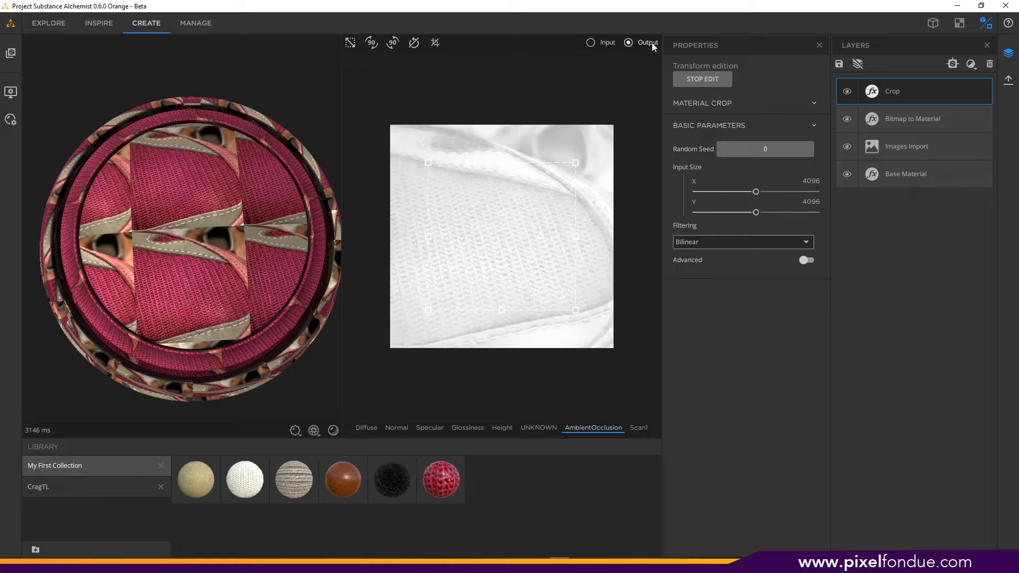
Step: Show the crop's Diffuse input and shrink the crop frame to a small patch of the shoe's maroon knit mesh
{"action": "left_click", "coordinate": [602, 45]}
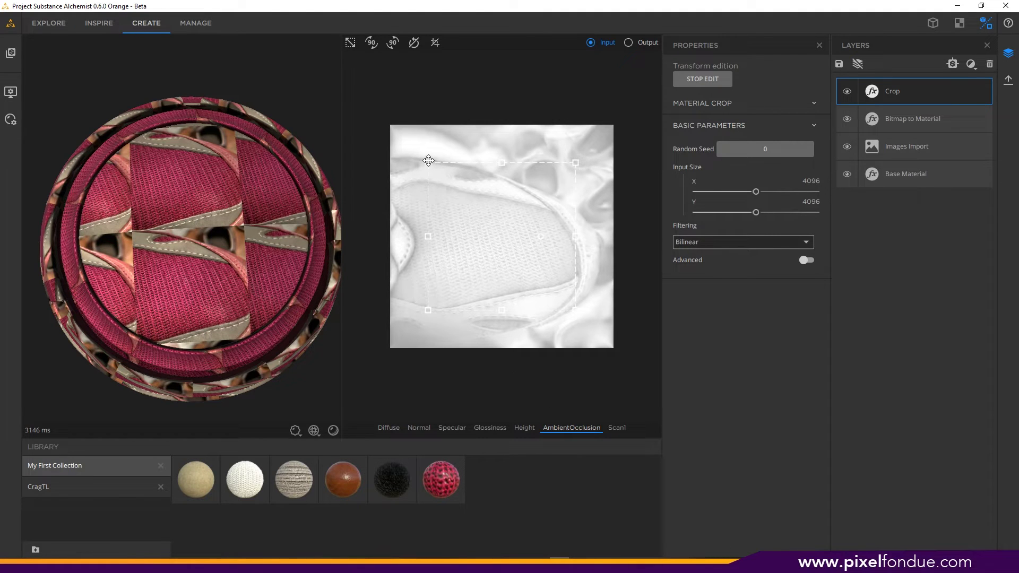
{"action": "left_click", "coordinate": [391, 432]}
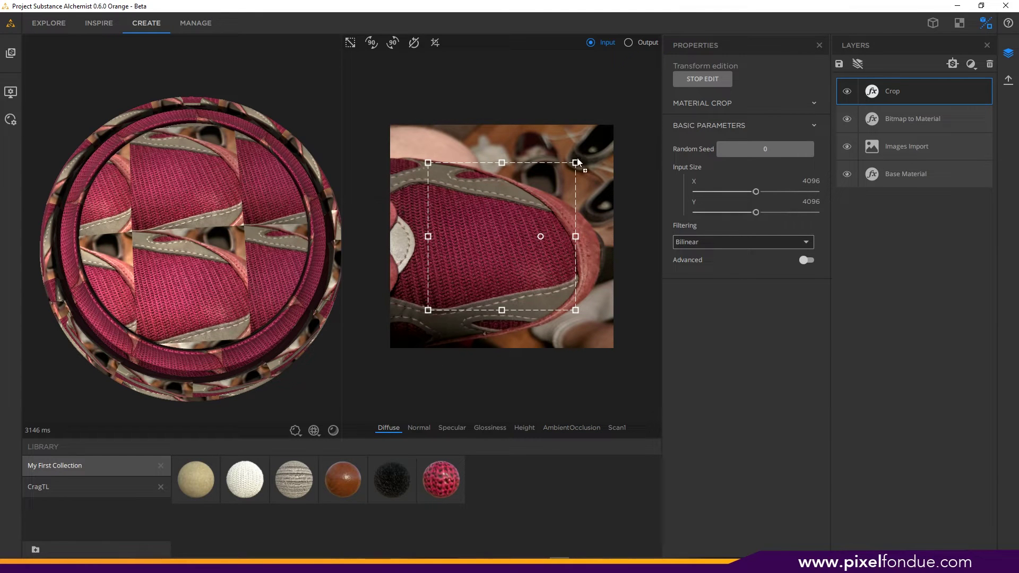
{"action": "left_click_drag", "start_coordinate": [540, 236], "coordinate": [490, 243]}
{"action": "left_click_drag", "start_coordinate": [571, 163], "coordinate": [475, 217]}
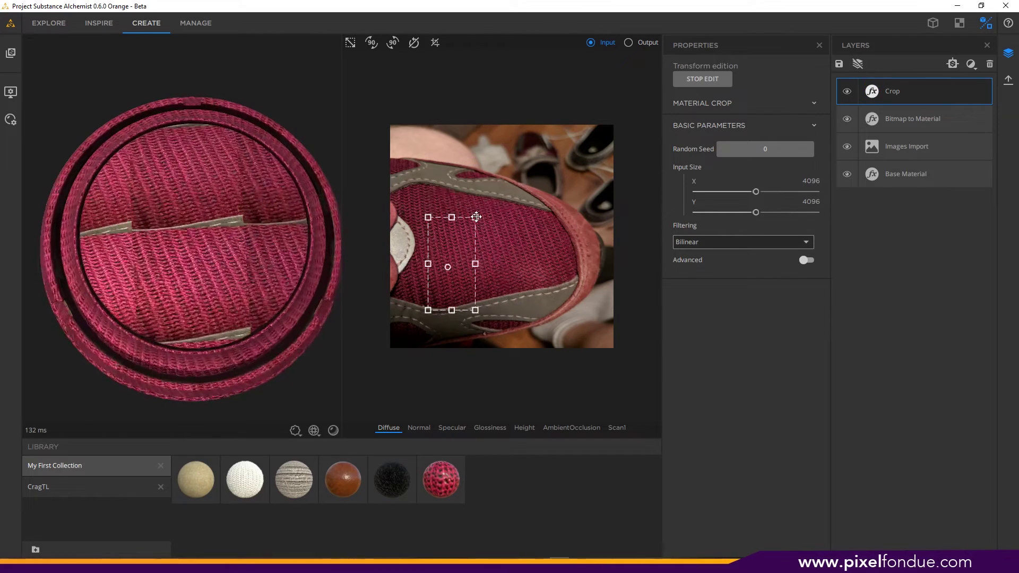
{"action": "left_click_drag", "start_coordinate": [452, 310], "coordinate": [452, 259]}
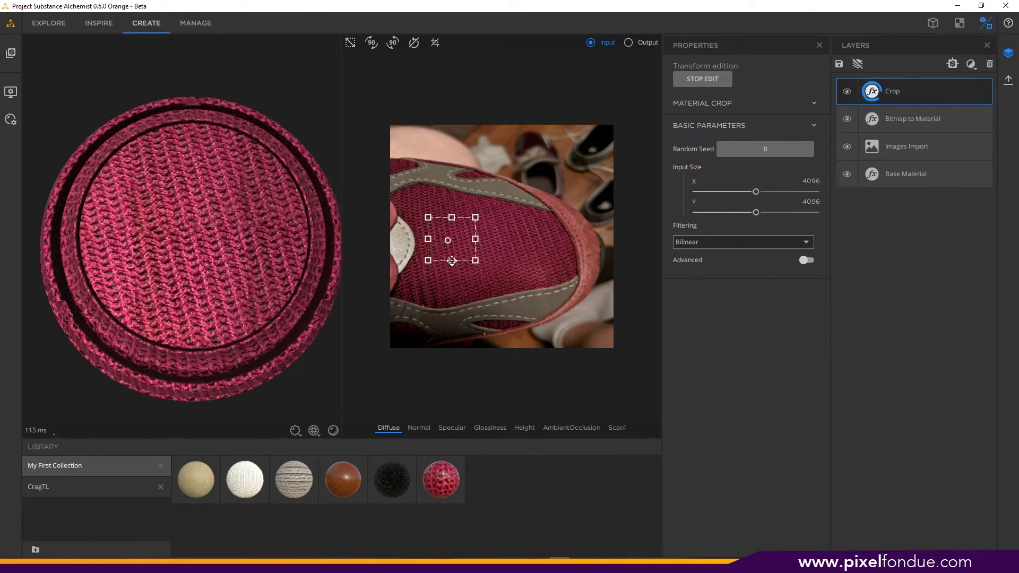
Step: Narrow the crop frame slightly and shift it up a little within the knit mesh
{"action": "scroll", "coordinate": [447, 225], "scroll_direction": "up", "scroll_amount": 2}
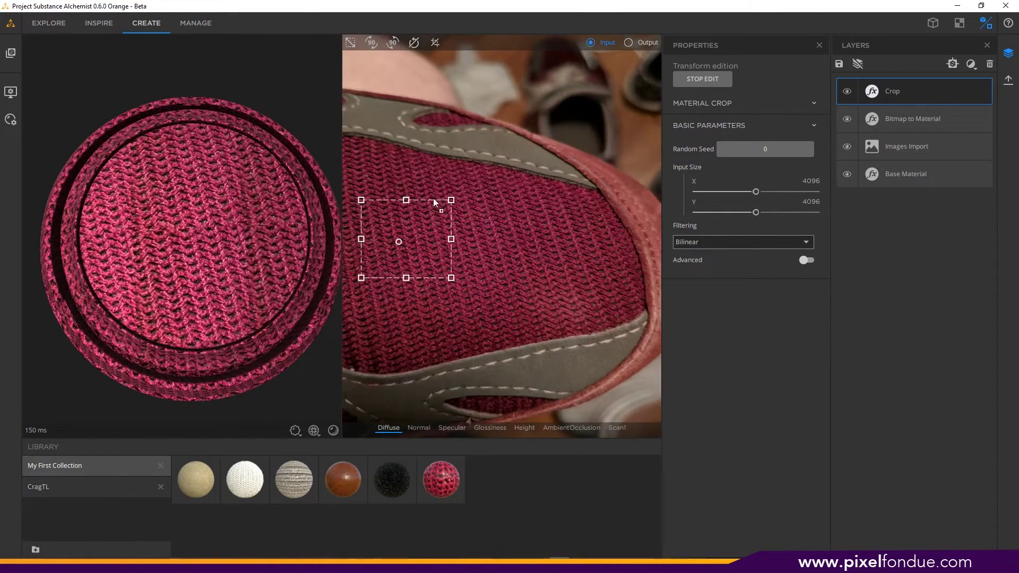
{"action": "left_click_drag", "start_coordinate": [424, 196], "coordinate": [428, 200]}
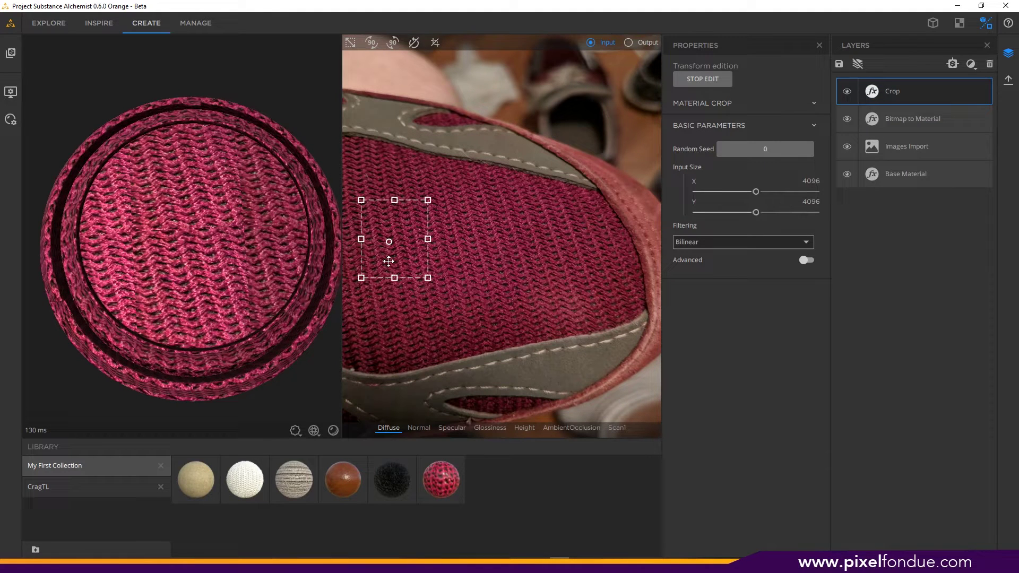
{"action": "left_click_drag", "start_coordinate": [401, 260], "coordinate": [401, 251]}
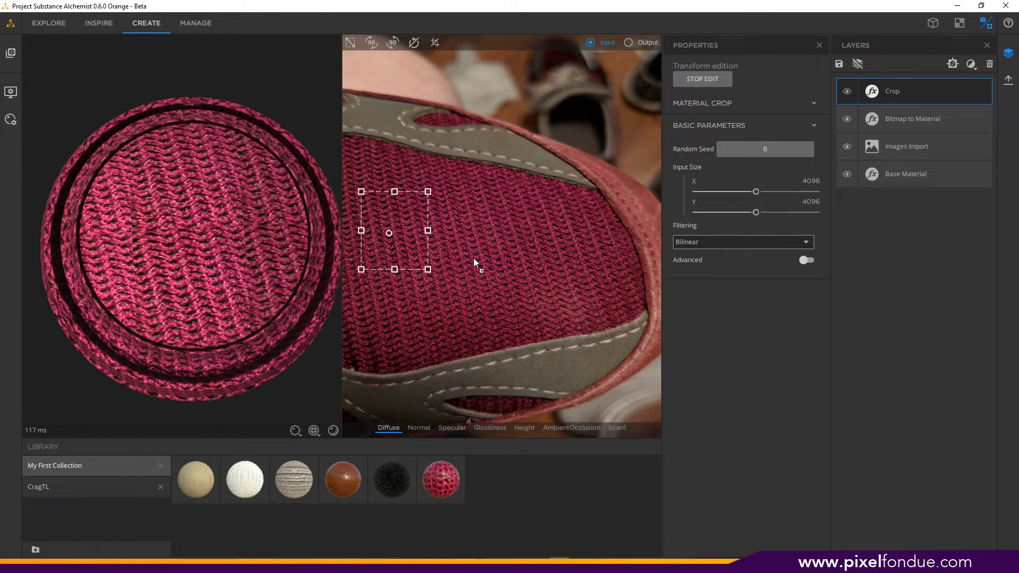
Step: Rotate the crop frame slightly counterclockwise so that the columns of knit stitches run straight in the cropped material
{"action": "left_click_drag", "start_coordinate": [445, 268], "coordinate": [451, 268]}
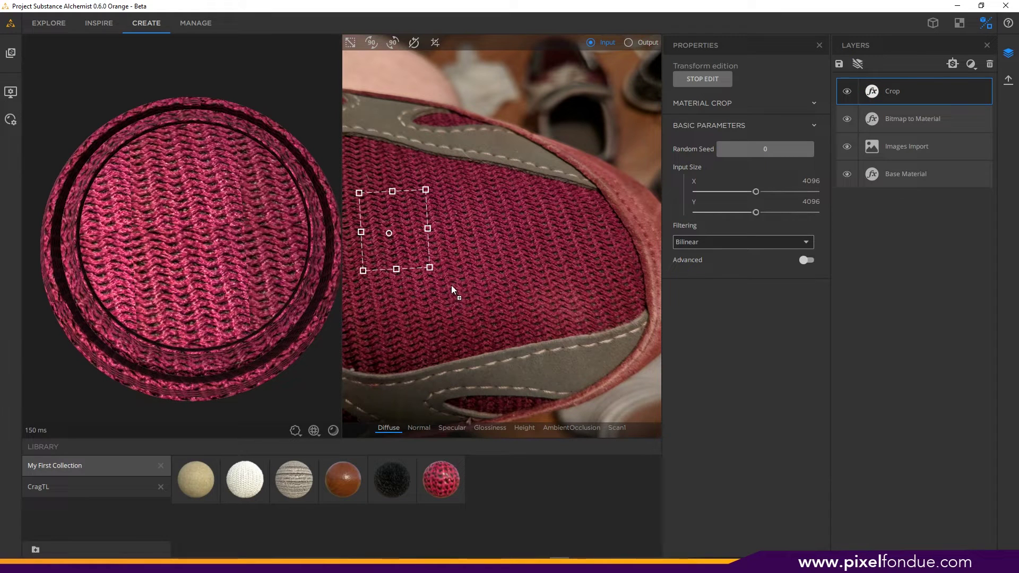
{"action": "left_click_drag", "start_coordinate": [451, 285], "coordinate": [462, 276]}
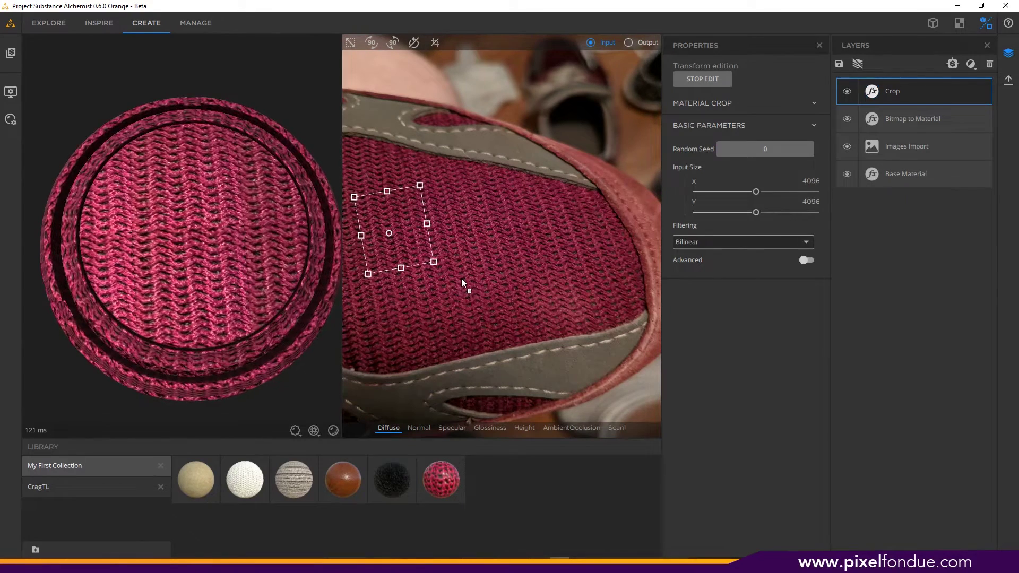
{"action": "scroll", "coordinate": [164, 241], "scroll_direction": "up", "scroll_amount": 3}
{"action": "scroll", "coordinate": [194, 240], "scroll_direction": "down", "scroll_amount": 3}
{"action": "left_click_drag", "start_coordinate": [444, 259], "coordinate": [447, 260]}
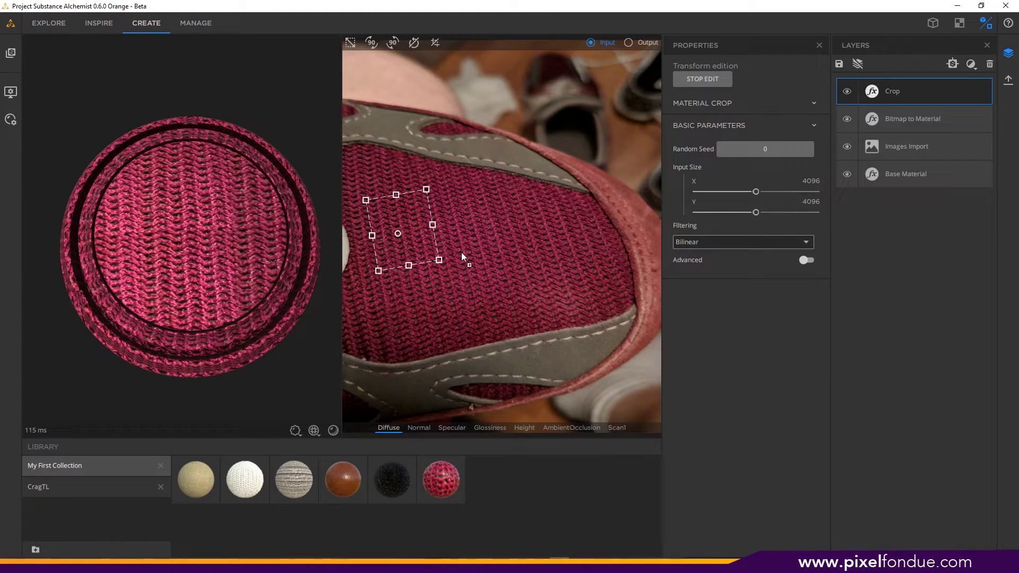
Step: Examine the crop's input Normal and Specular maps, its cropped output channels, and the material on the 3D preview
{"action": "left_click", "coordinate": [420, 429]}
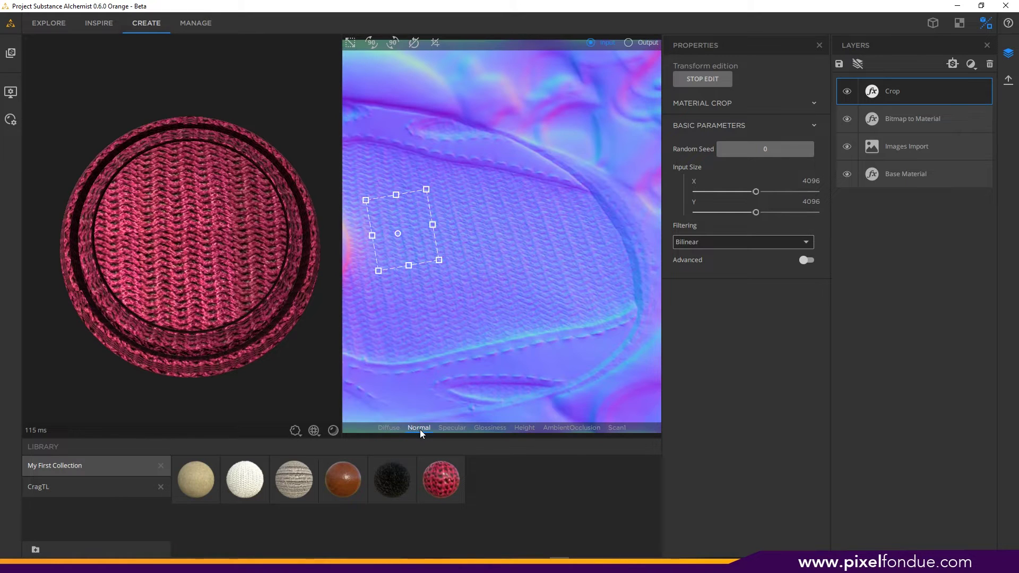
{"action": "left_click", "coordinate": [453, 429]}
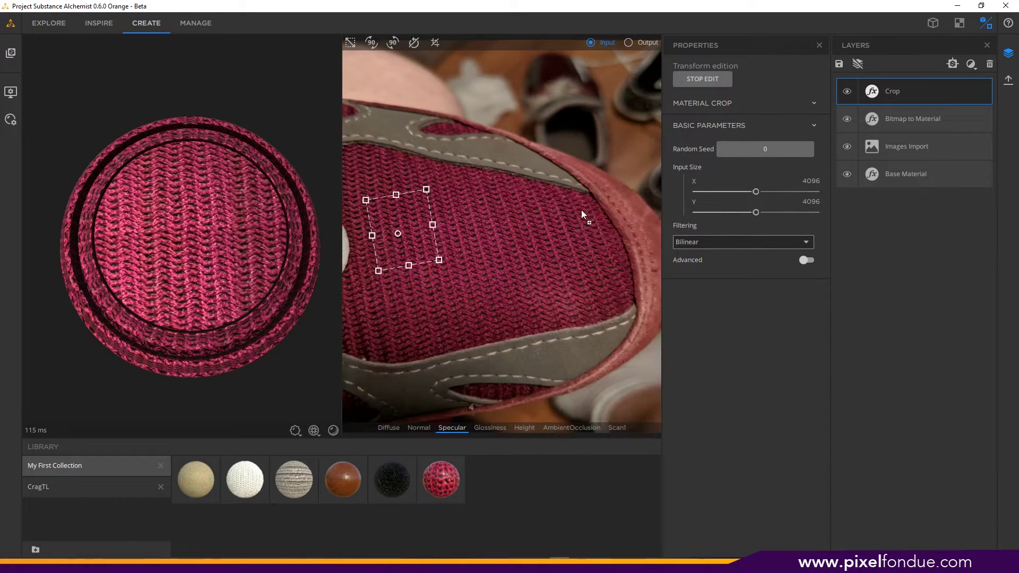
{"action": "left_click", "coordinate": [641, 43]}
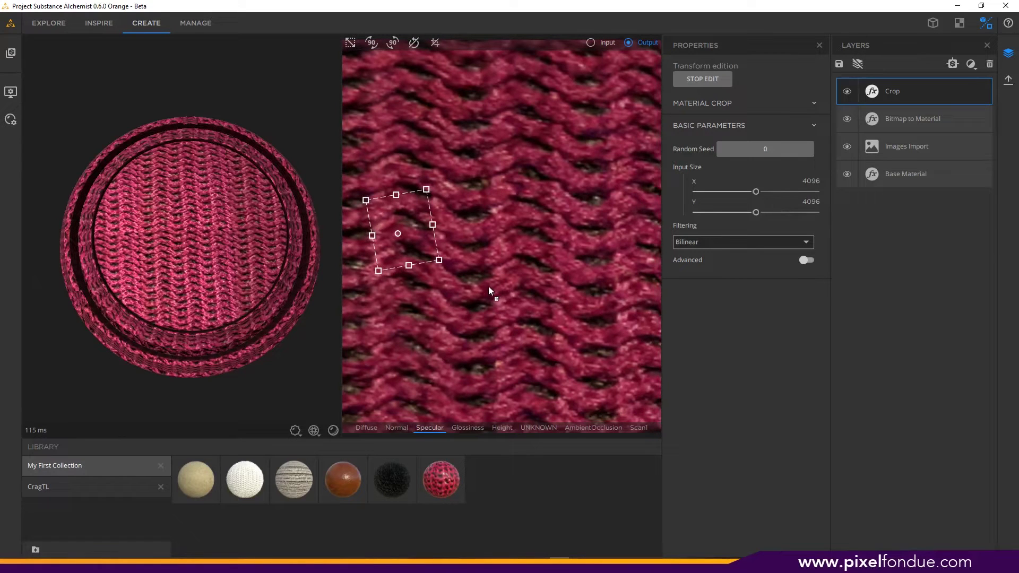
{"action": "left_click", "coordinate": [391, 427]}
{"action": "scroll", "coordinate": [458, 305], "scroll_direction": "down", "scroll_amount": 3}
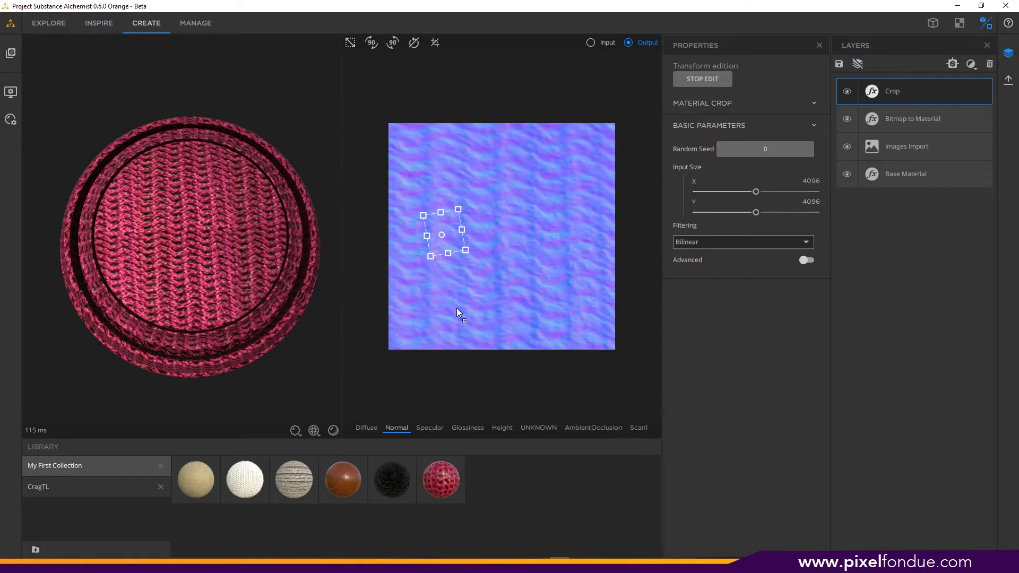
{"action": "scroll", "coordinate": [460, 334], "scroll_direction": "up", "scroll_amount": 1}
{"action": "left_click", "coordinate": [434, 429]}
{"action": "left_click", "coordinate": [459, 427]}
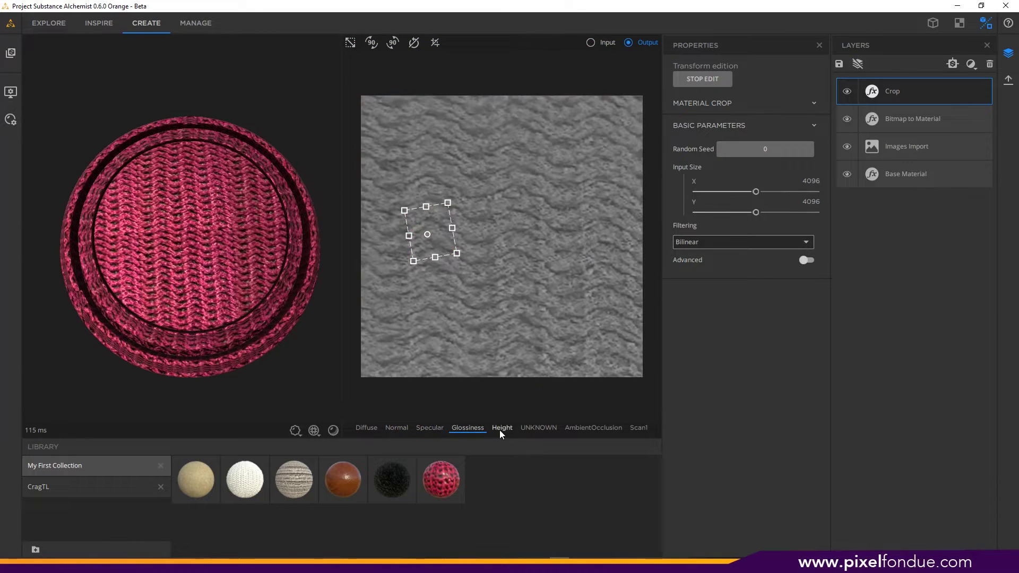
{"action": "left_click", "coordinate": [500, 429]}
{"action": "left_click", "coordinate": [533, 428]}
{"action": "left_click", "coordinate": [579, 427]}
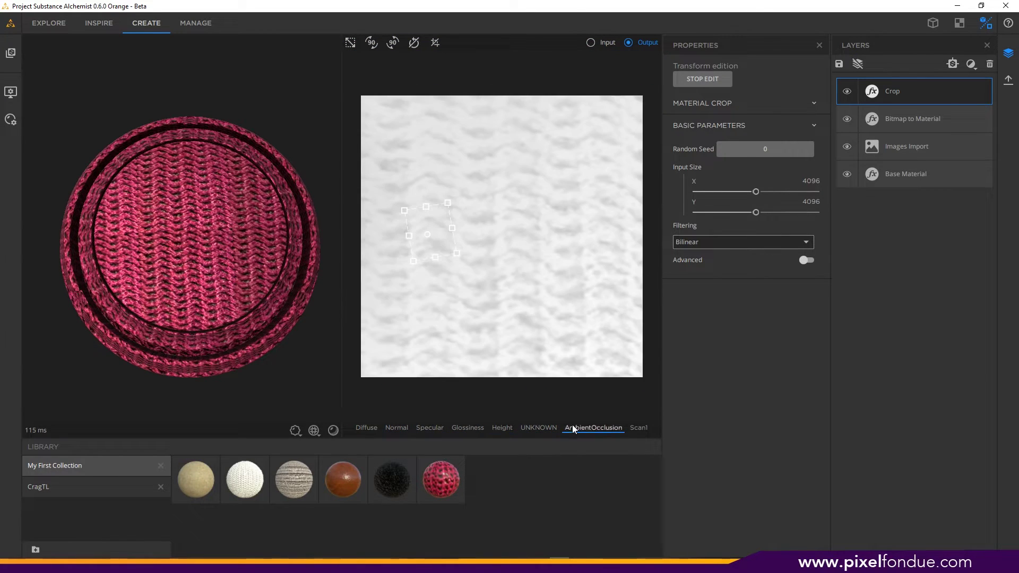
{"action": "left_click", "coordinate": [473, 428]}
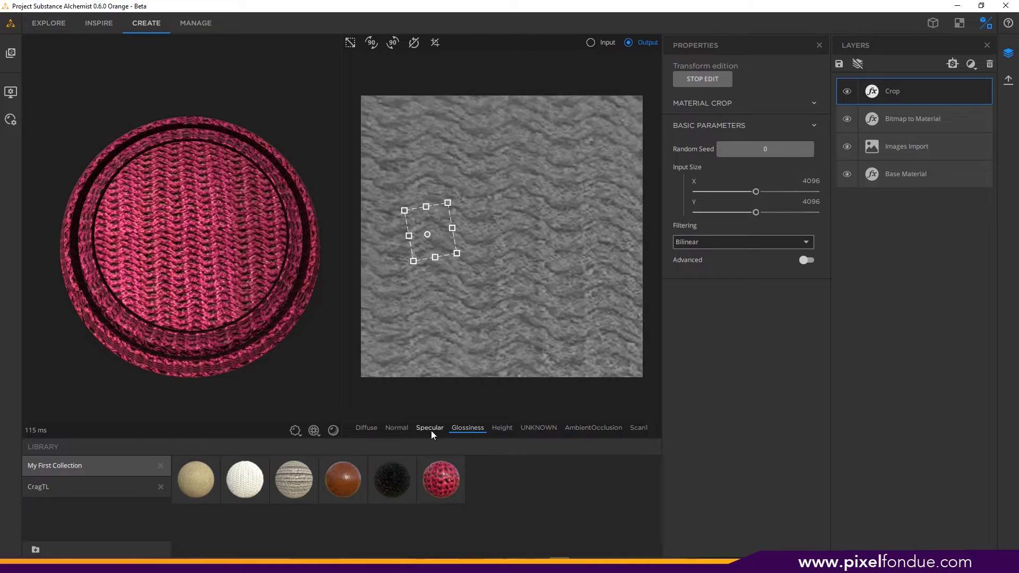
{"action": "left_click", "coordinate": [431, 430]}
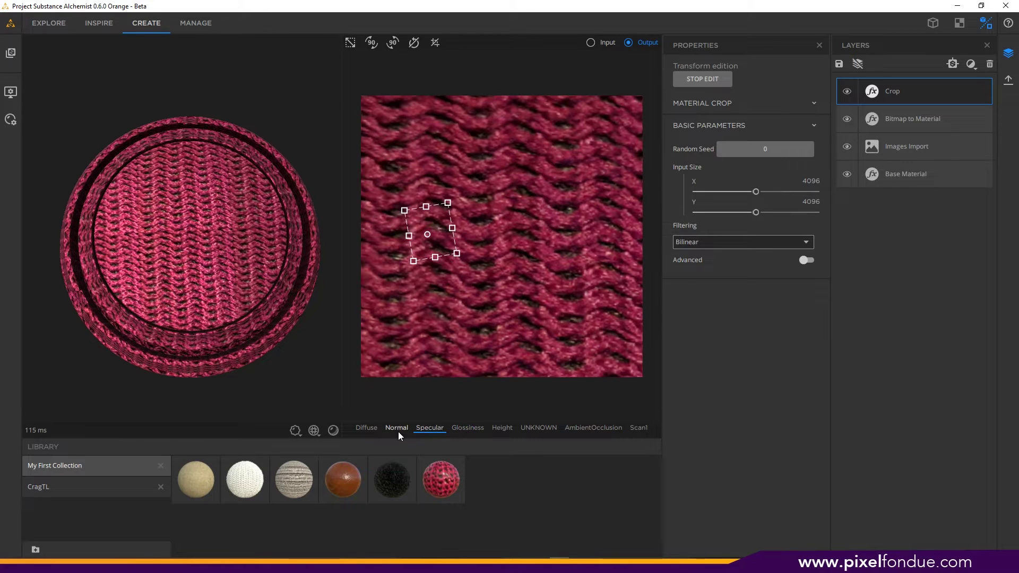
{"action": "left_click", "coordinate": [372, 429]}
{"action": "left_click_drag", "start_coordinate": [185, 283], "coordinate": [220, 276]}
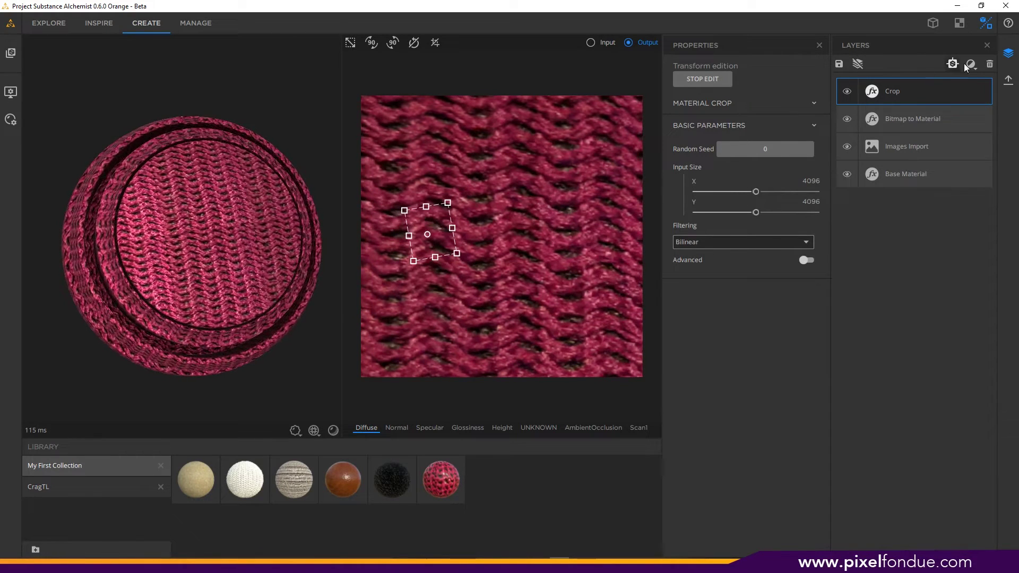
Step: Display the cropped Height output and add an Adjustment filter above the Crop layer
{"action": "left_click", "coordinate": [502, 428]}
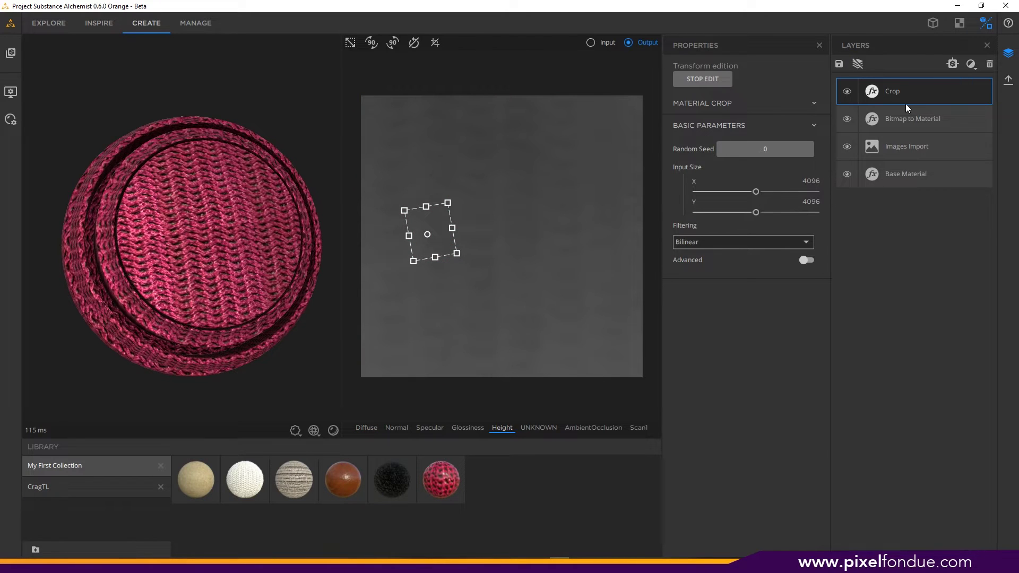
{"action": "left_click", "coordinate": [971, 64]}
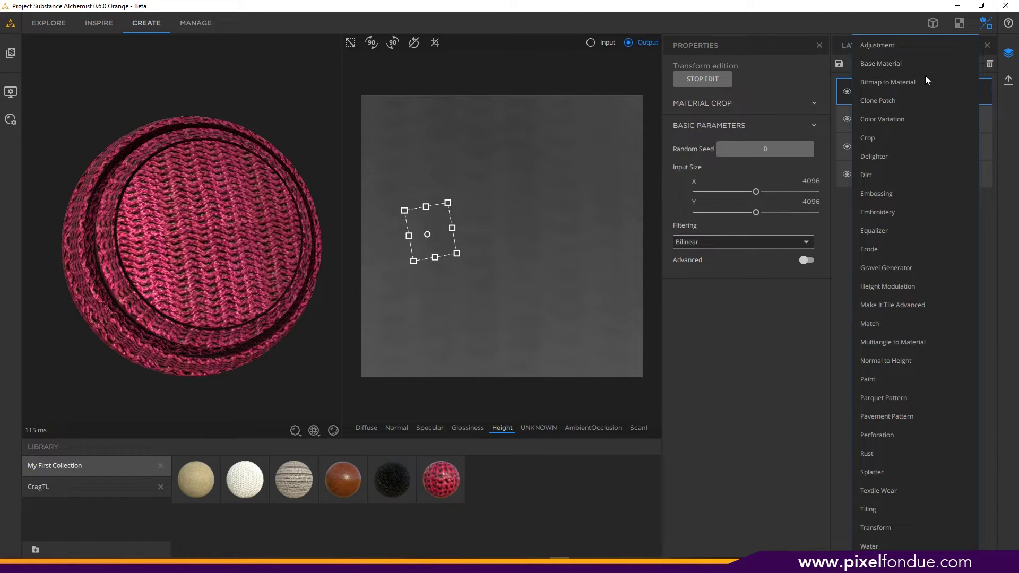
{"action": "left_click", "coordinate": [897, 49]}
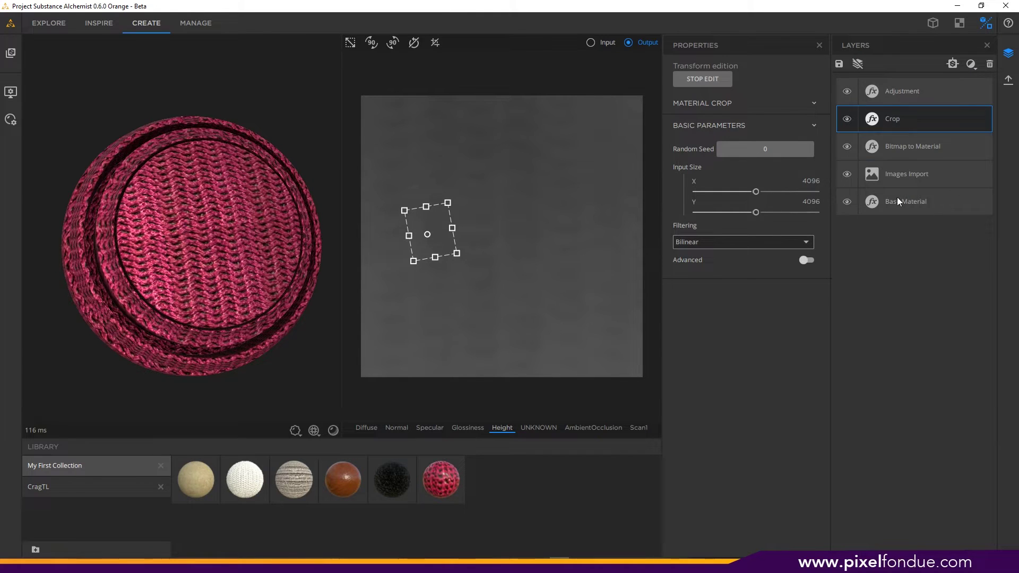
Step: Set the Adjustment layer's albedo Post Sharpen Intensity to about 0.31, keeping the Material Scale at 1
{"action": "left_click", "coordinate": [891, 91]}
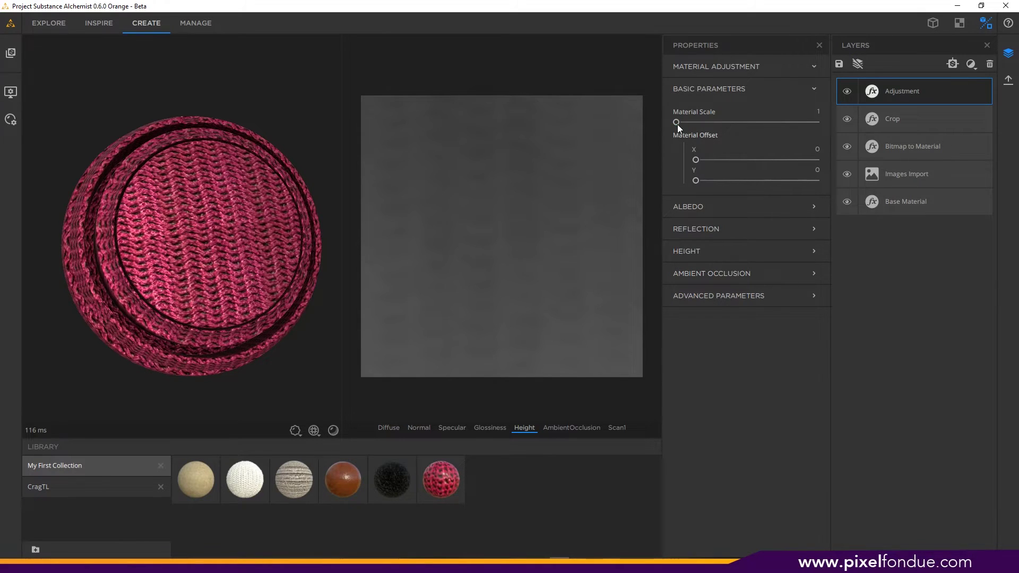
{"action": "mouse_move", "coordinate": [679, 122]}
{"action": "left_mouse_down"}
{"action": "mouse_move", "coordinate": [690, 122]}
{"action": "mouse_move", "coordinate": [670, 117]}
{"action": "left_mouse_up"}
{"action": "left_click", "coordinate": [698, 209]}
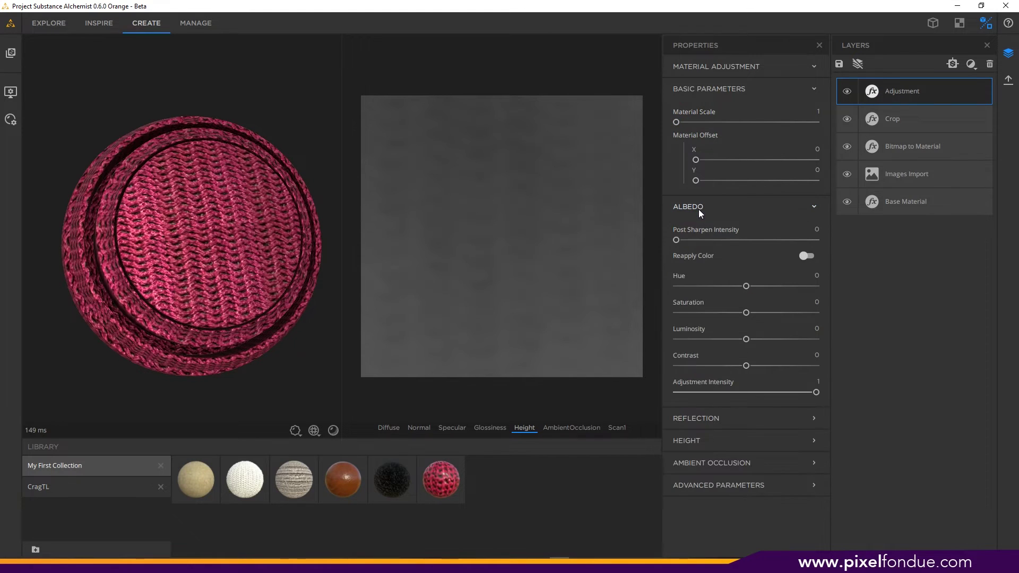
{"action": "mouse_move", "coordinate": [712, 241]}
{"action": "left_mouse_down"}
{"action": "mouse_move", "coordinate": [682, 240]}
{"action": "mouse_move", "coordinate": [733, 240]}
{"action": "mouse_move", "coordinate": [721, 236]}
{"action": "left_mouse_up"}
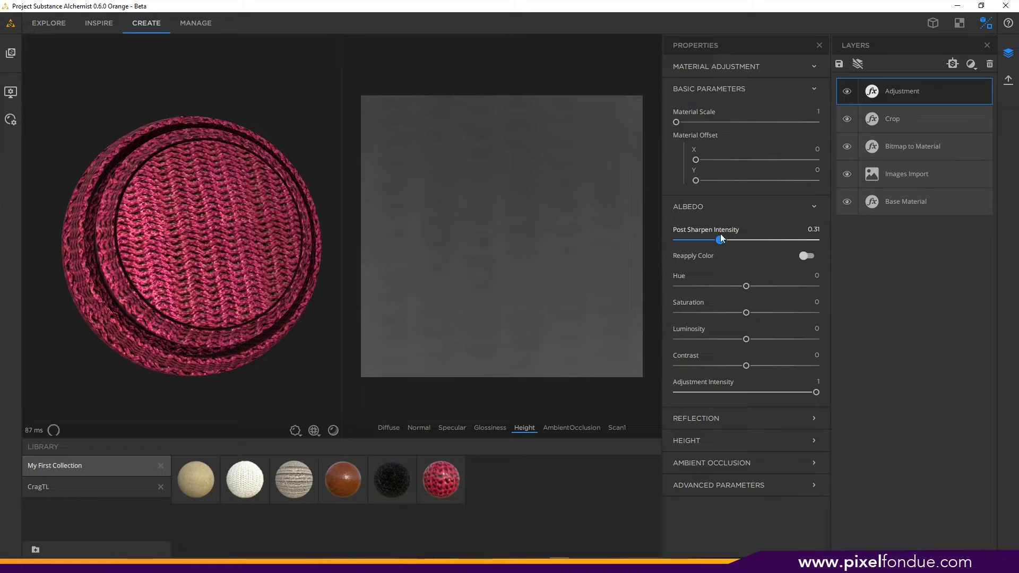
{"action": "left_click", "coordinate": [722, 206]}
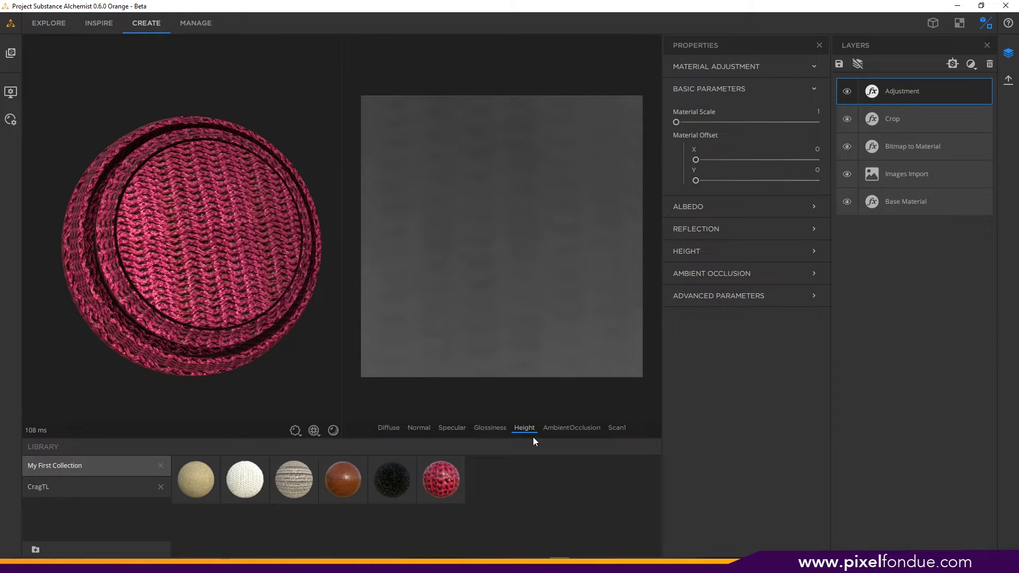
Step: Display the Glossiness output and set the Adjustment's Reflection Contrast to 0.05 and Intensity to -0.85
{"action": "left_click", "coordinate": [481, 427]}
{"action": "left_click_drag", "start_coordinate": [215, 228], "coordinate": [350, 223]}
{"action": "left_click_drag", "start_coordinate": [292, 278], "coordinate": [286, 234]}
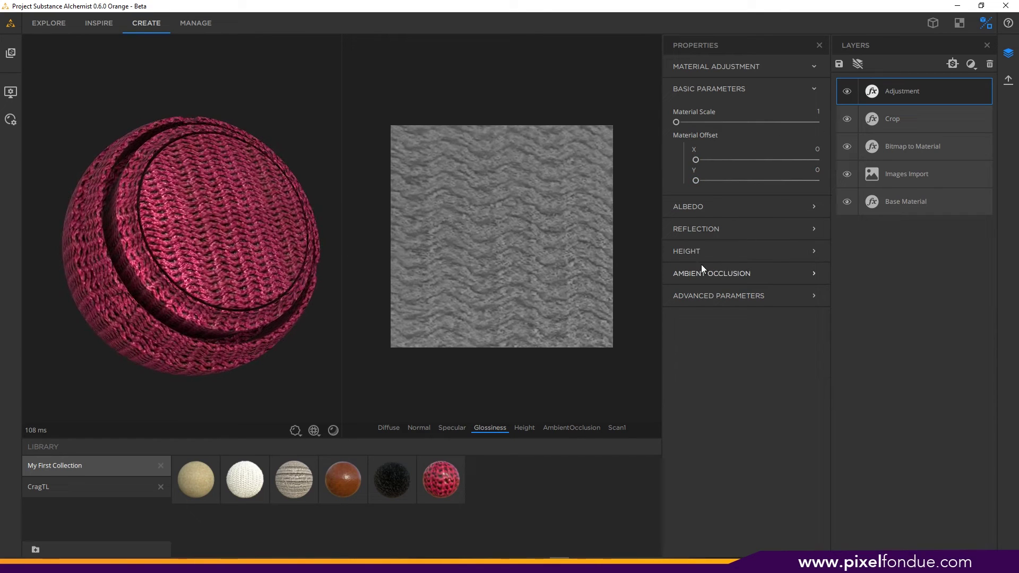
{"action": "left_click", "coordinate": [692, 231]}
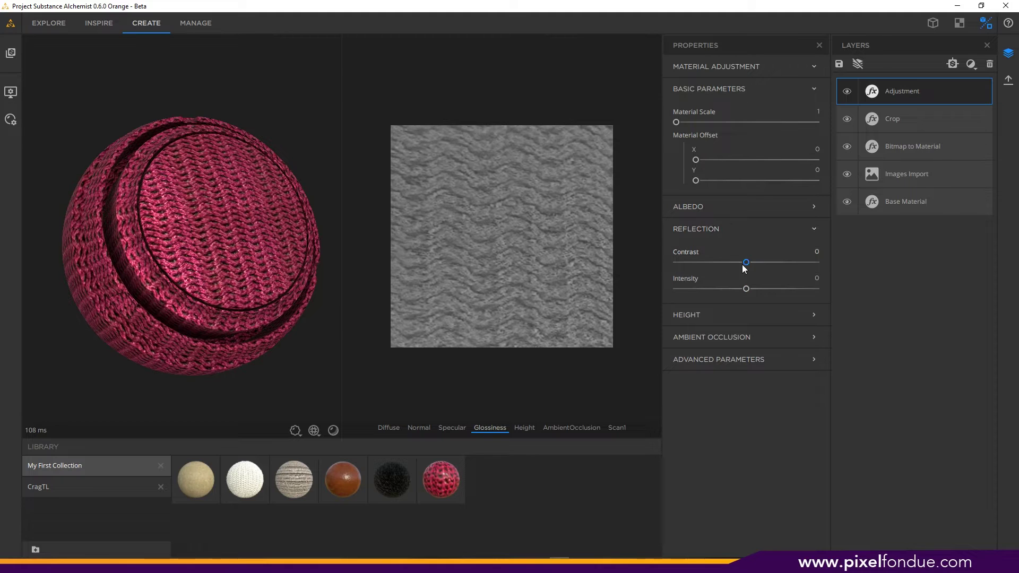
{"action": "left_click_drag", "start_coordinate": [746, 262], "coordinate": [688, 287]}
{"action": "left_click_drag", "start_coordinate": [225, 267], "coordinate": [415, 419]}
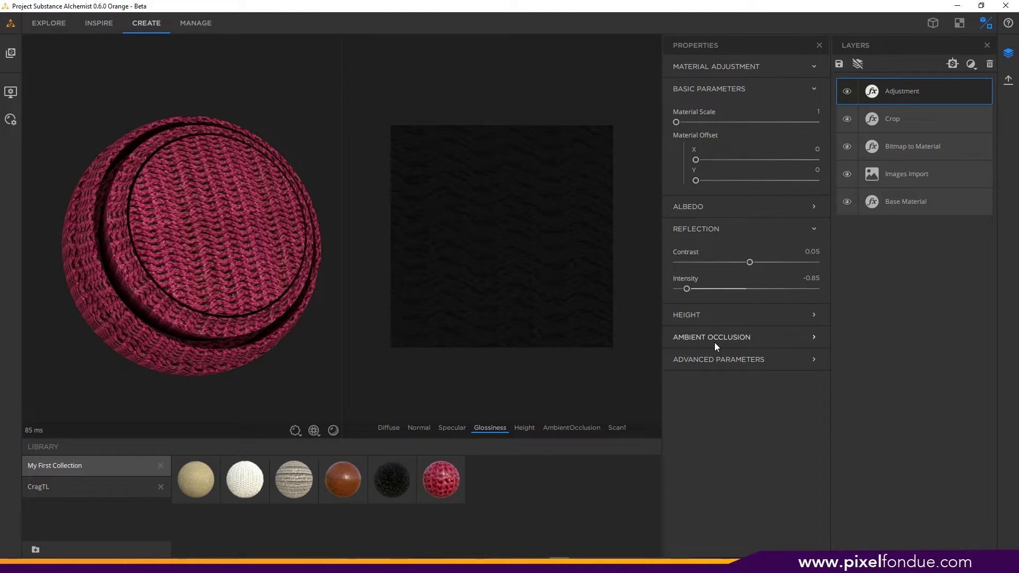
Step: Display the Height output and try a Smooth Detail Elevation of 0.72 before returning it to 0.01
{"action": "left_click", "coordinate": [708, 316]}
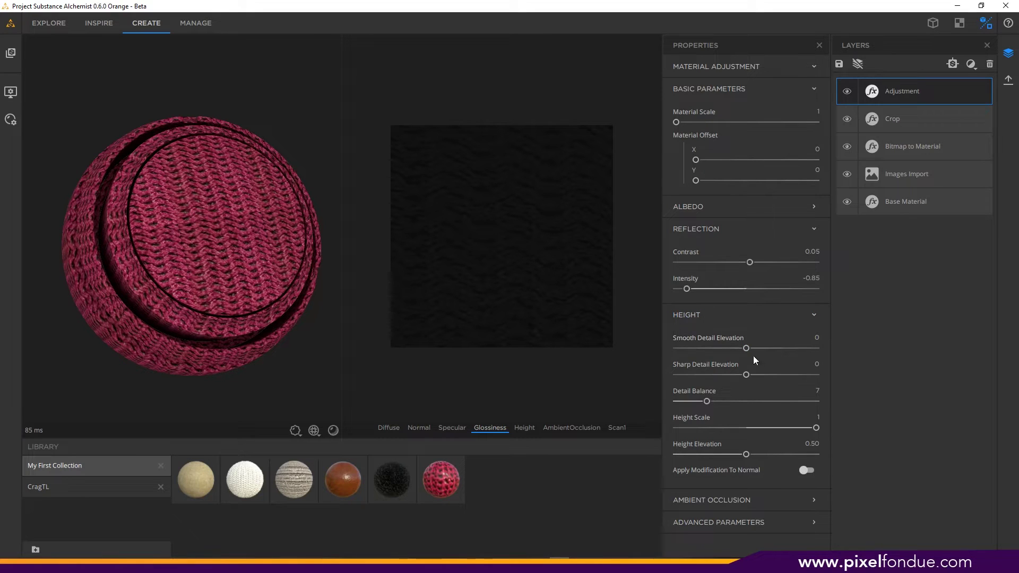
{"action": "left_click", "coordinate": [517, 429]}
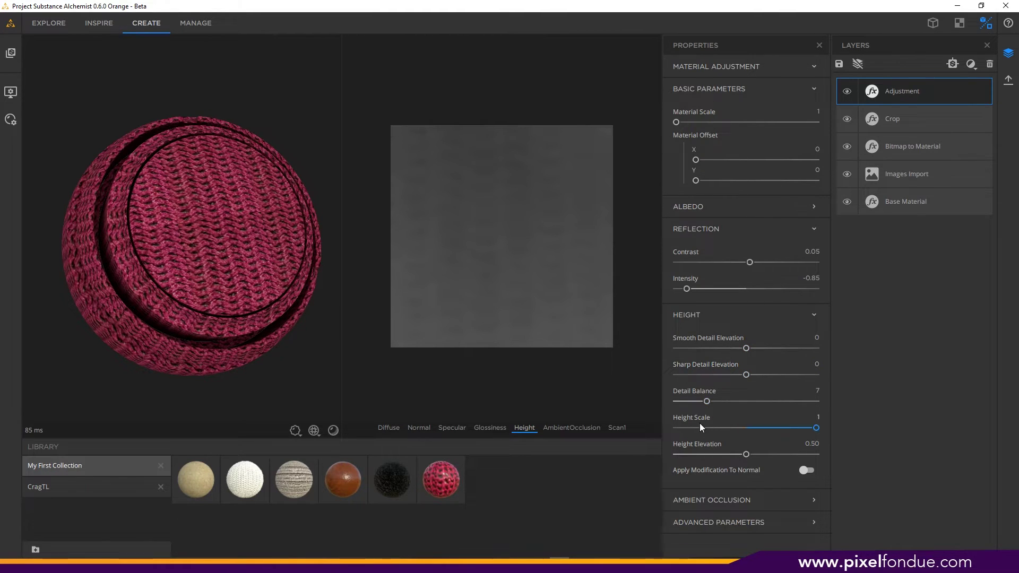
{"action": "mouse_move", "coordinate": [747, 349]}
{"action": "left_mouse_down"}
{"action": "mouse_move", "coordinate": [813, 345]}
{"action": "mouse_move", "coordinate": [748, 349]}
{"action": "left_mouse_up"}
{"action": "left_click_drag", "start_coordinate": [748, 348], "coordinate": [796, 348]}
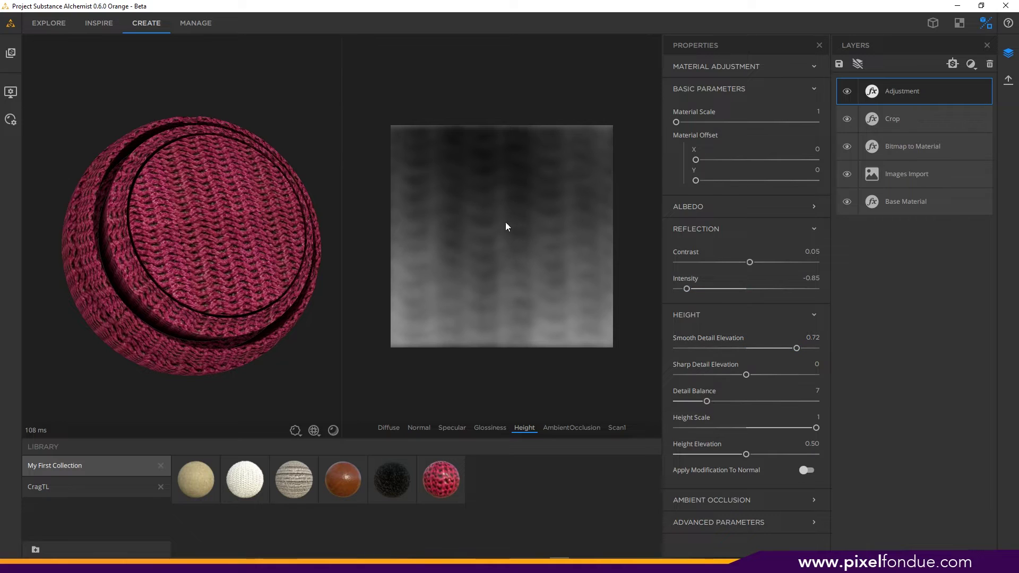
{"action": "left_click_drag", "start_coordinate": [798, 348], "coordinate": [747, 350]}
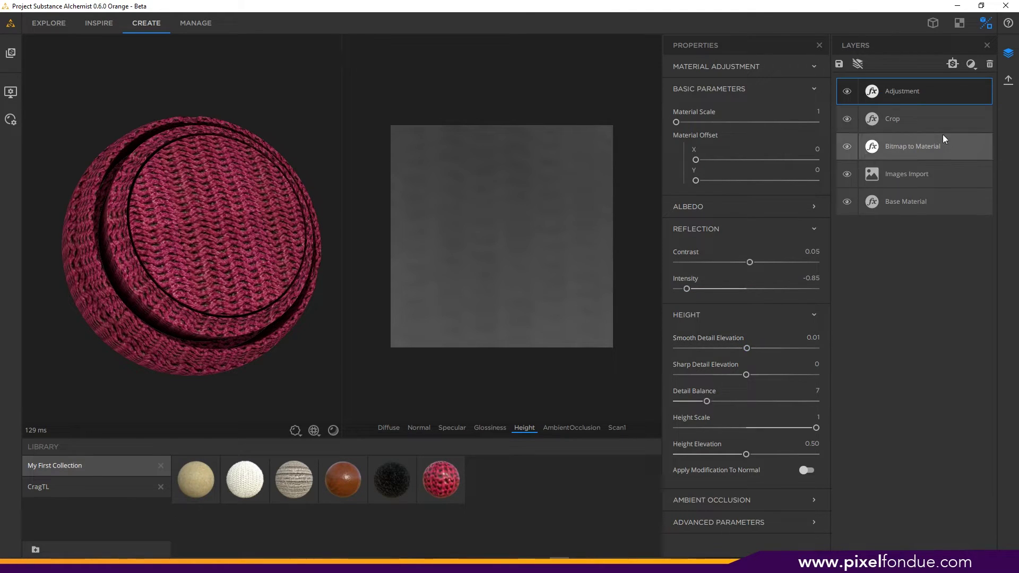
Step: Add an Equalizer filter and place it between the Adjustment and Crop layers
{"action": "left_click", "coordinate": [970, 68]}
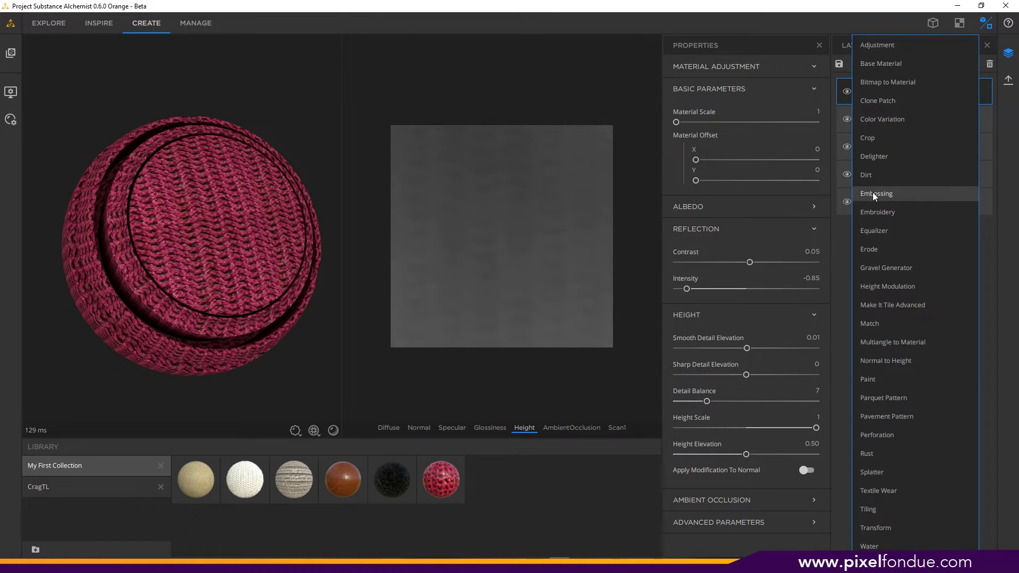
{"action": "left_click", "coordinate": [873, 230]}
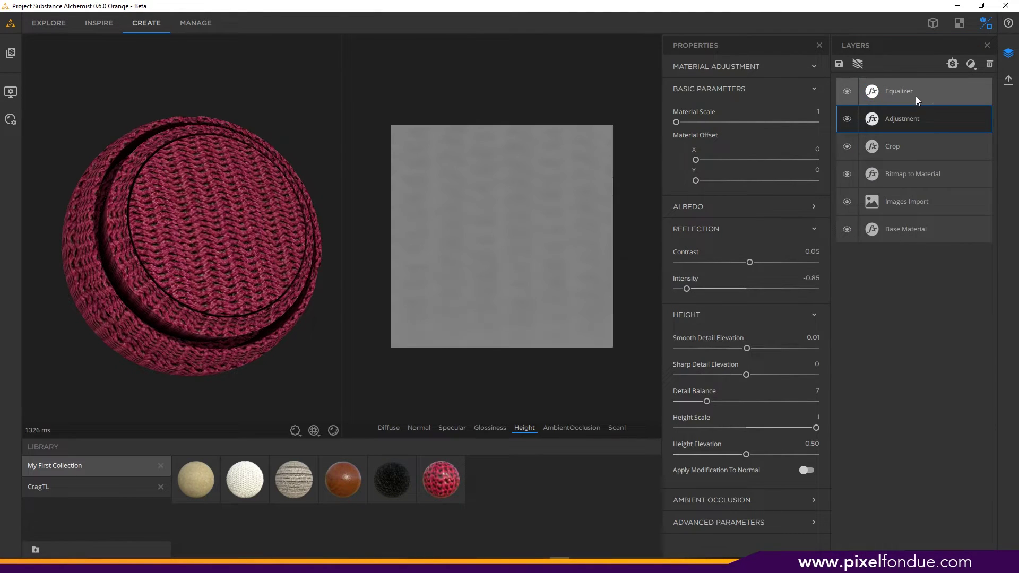
{"action": "left_click", "coordinate": [897, 90]}
{"action": "left_click_drag", "start_coordinate": [896, 91], "coordinate": [922, 129]}
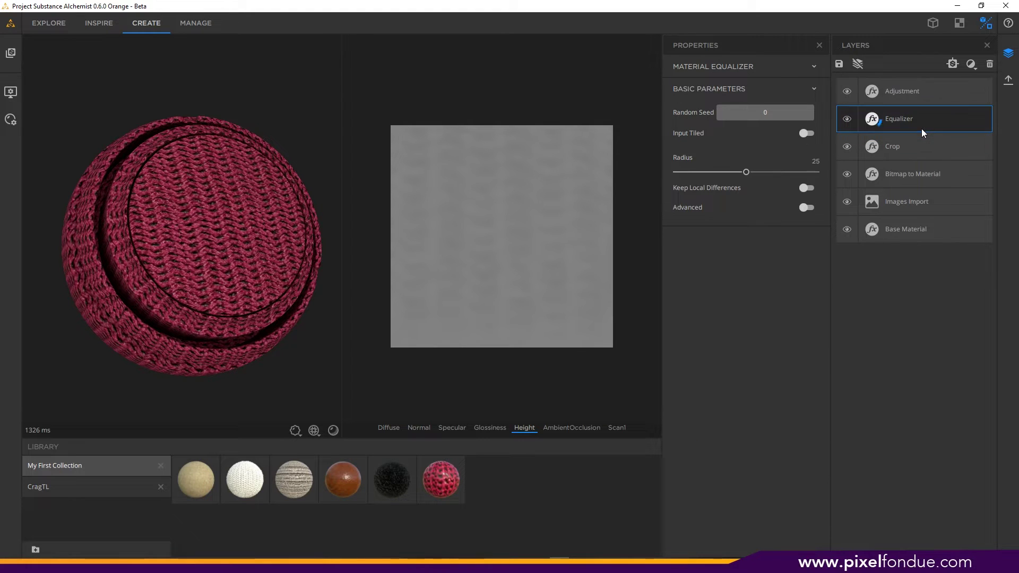
Step: Set the Adjustment layer's height Smooth Detail Elevation to 0.62 and Sharp Detail Elevation to 0.28
{"action": "left_click", "coordinate": [918, 91]}
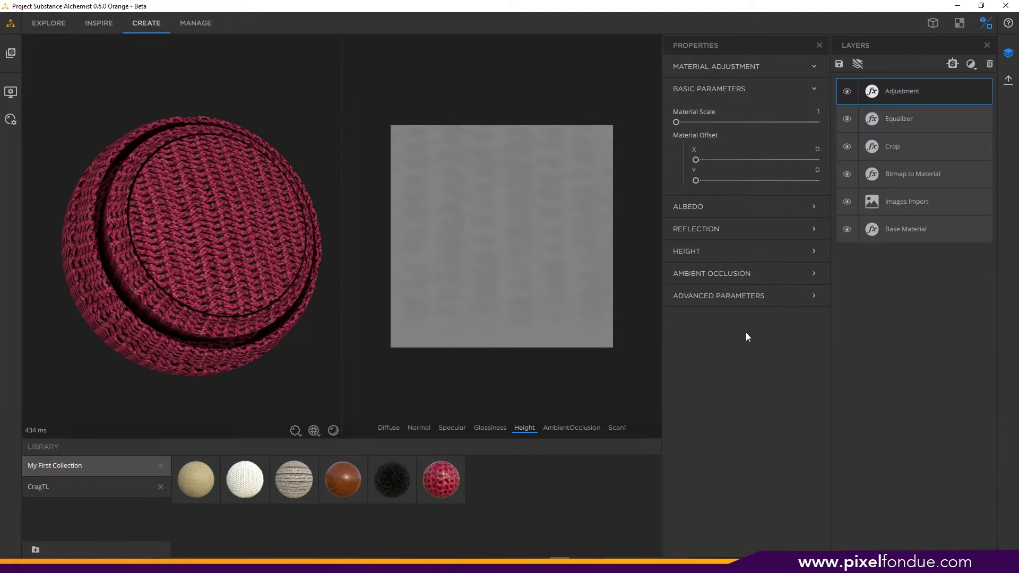
{"action": "left_click", "coordinate": [700, 249]}
{"action": "left_click_drag", "start_coordinate": [746, 284], "coordinate": [771, 273]}
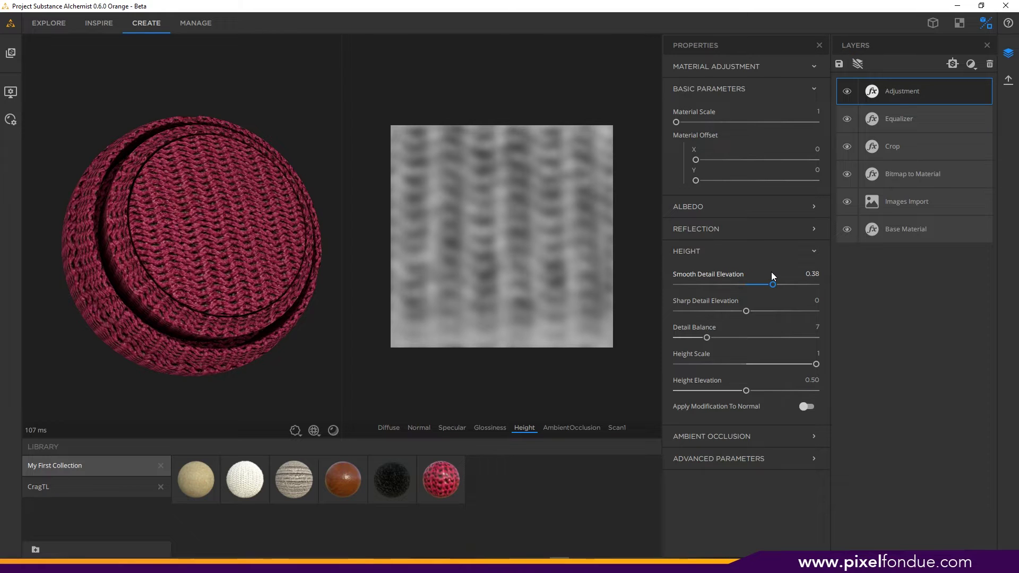
{"action": "left_click_drag", "start_coordinate": [321, 222], "coordinate": [296, 258]}
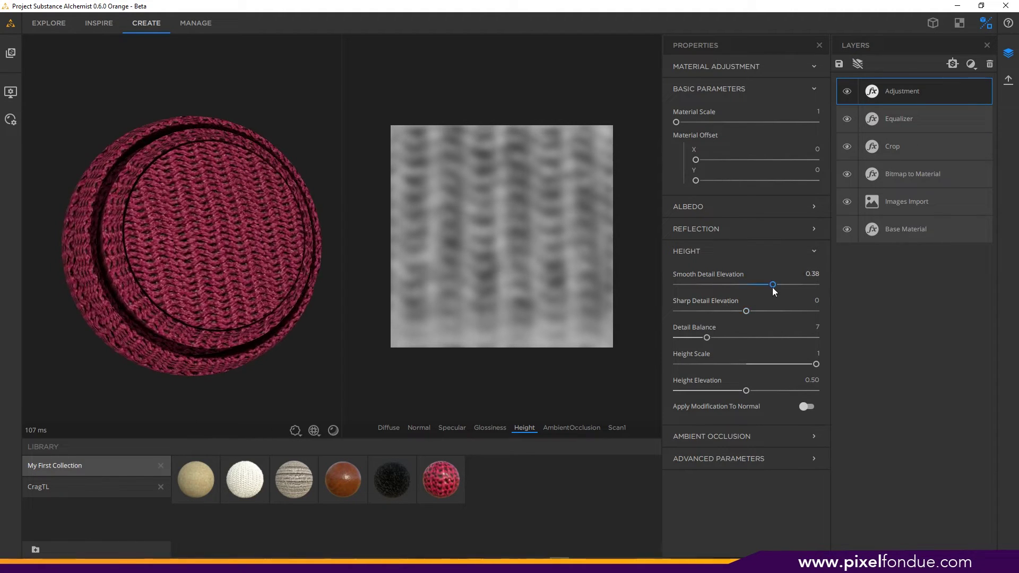
{"action": "left_click_drag", "start_coordinate": [773, 284], "coordinate": [786, 285]}
{"action": "left_click_drag", "start_coordinate": [747, 311], "coordinate": [767, 313]}
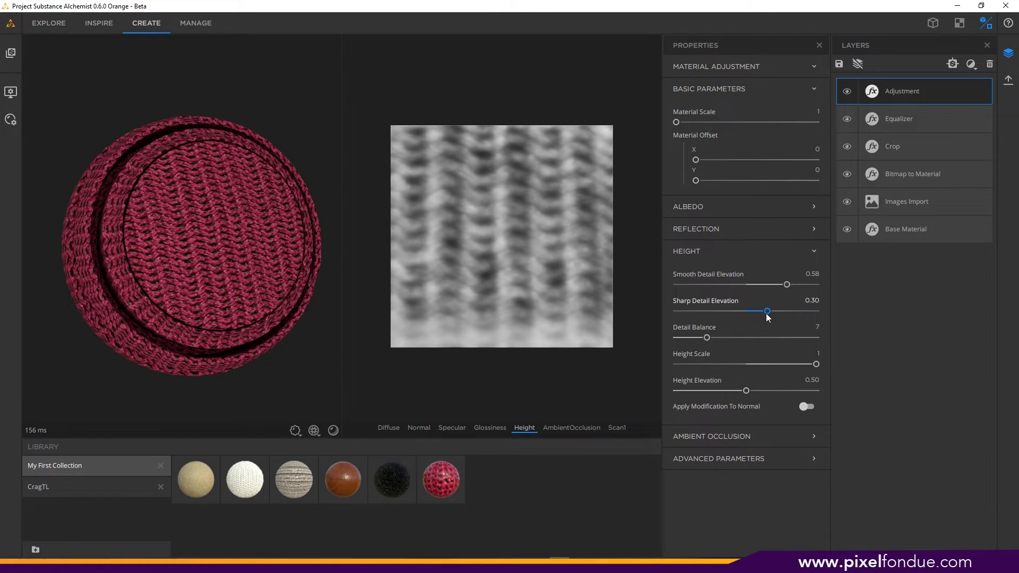
{"action": "left_click_drag", "start_coordinate": [765, 313], "coordinate": [789, 291]}
Step: Set the Adjustment's height Detail Balance to 2.71 and Height Elevation to 0.52
{"action": "mouse_move", "coordinate": [706, 339]}
{"action": "left_mouse_down"}
{"action": "mouse_move", "coordinate": [727, 340]}
{"action": "mouse_move", "coordinate": [688, 342]}
{"action": "left_mouse_up"}
{"action": "left_click_drag", "start_coordinate": [746, 391], "coordinate": [748, 389]}
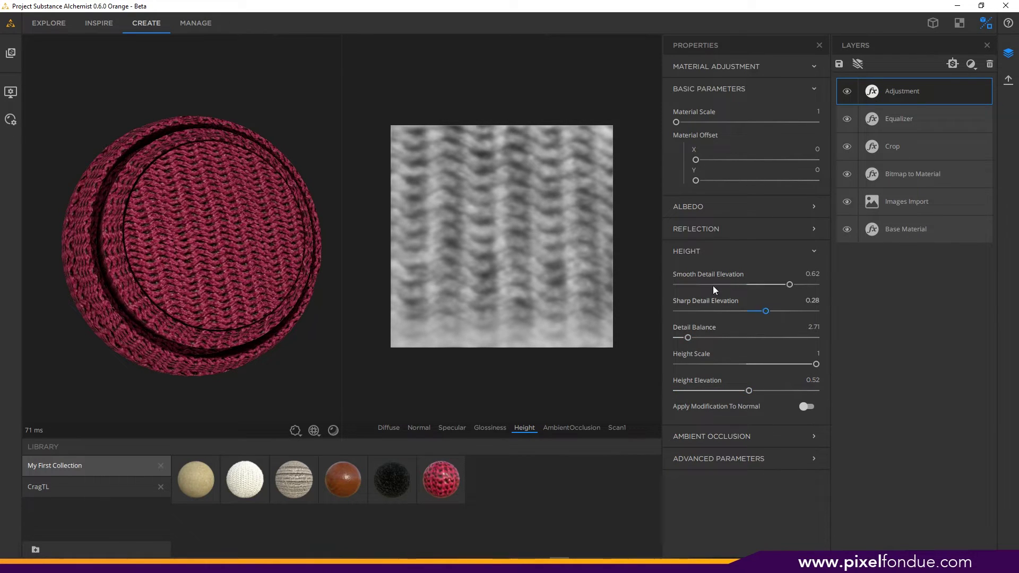
{"action": "left_click", "coordinate": [709, 255]}
Step: Display the AmbientOcclusion output and set the Adjustment's Ambient Occlusion Luminosity to -0.02
{"action": "left_click", "coordinate": [738, 274]}
{"action": "left_click_drag", "start_coordinate": [276, 281], "coordinate": [234, 278]}
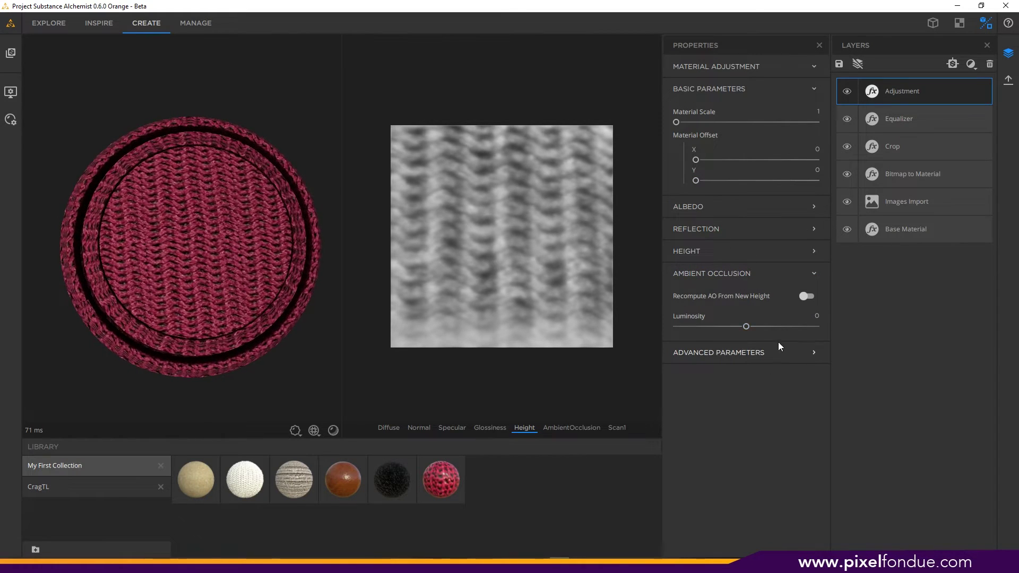
{"action": "left_click", "coordinate": [567, 430]}
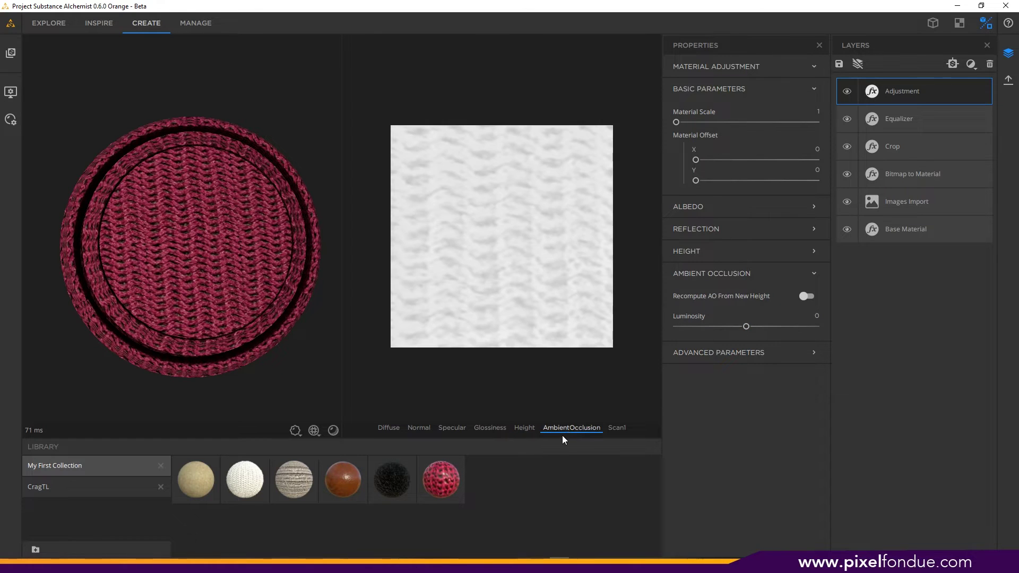
{"action": "left_click_drag", "start_coordinate": [745, 327], "coordinate": [745, 329]}
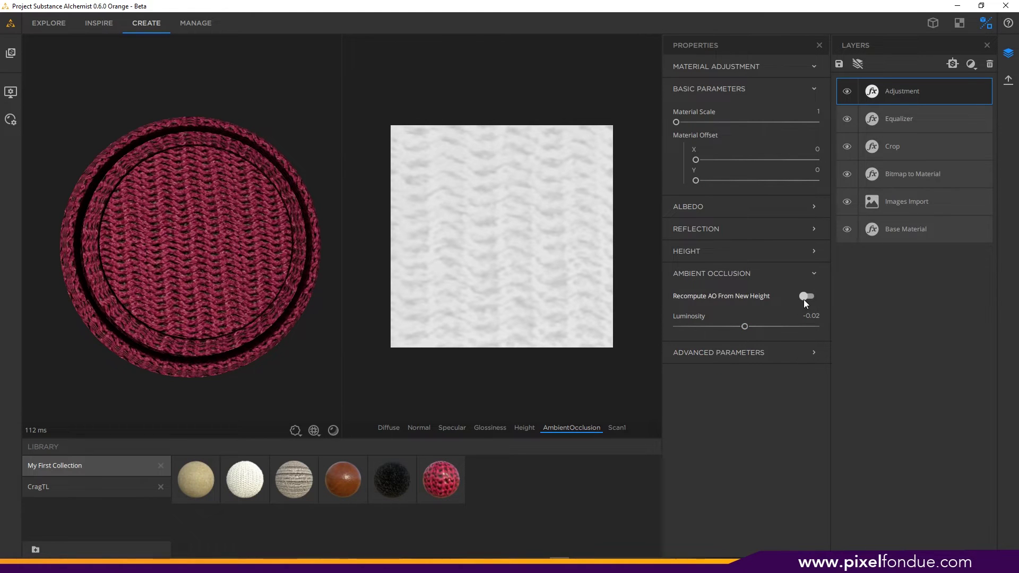
Step: Recompute the ambient occlusion from the new height with a Depth of 0.09 and a Spread of 0.03
{"action": "left_click", "coordinate": [804, 299]}
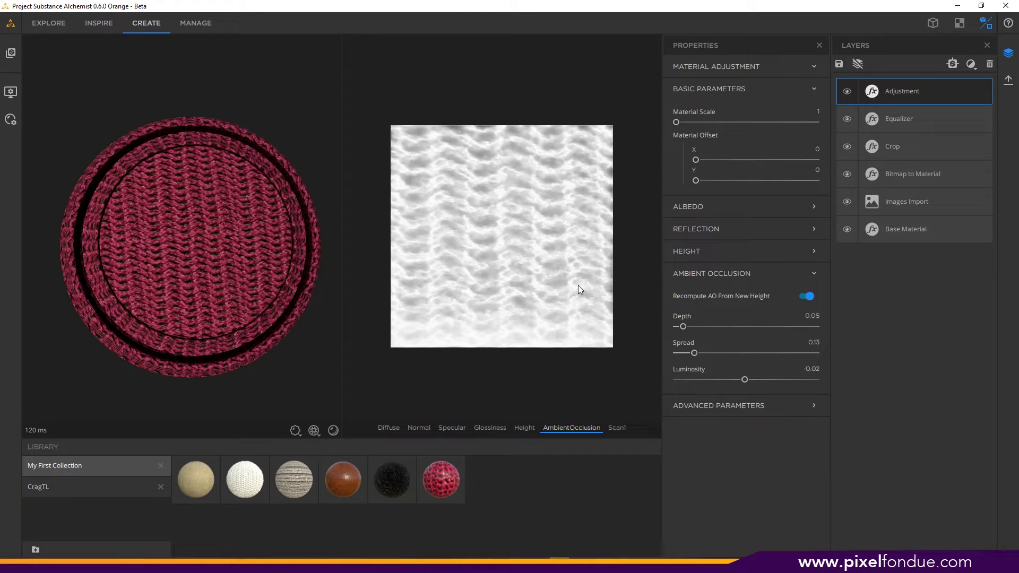
{"action": "left_click_drag", "start_coordinate": [684, 327], "coordinate": [690, 328]}
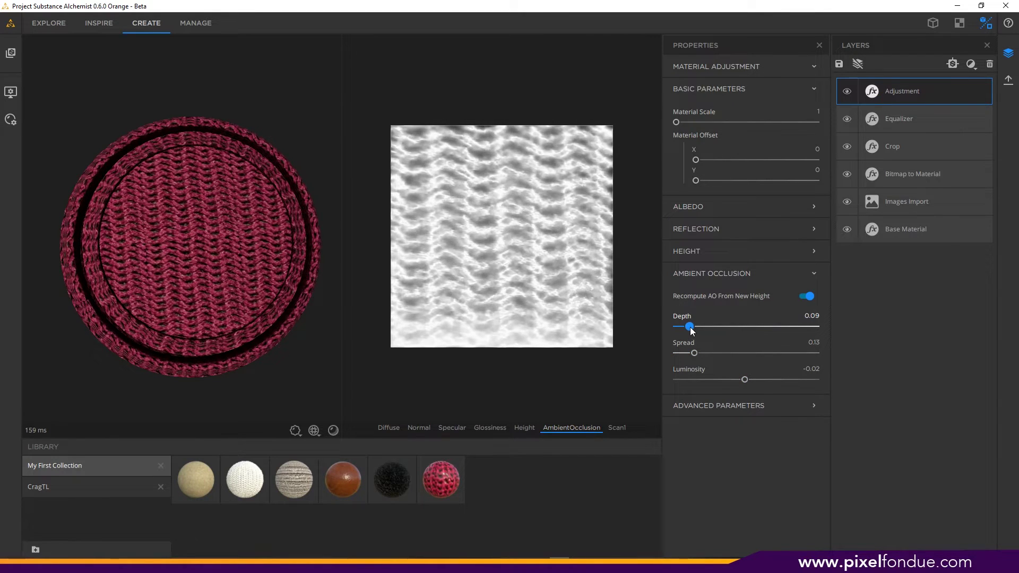
{"action": "mouse_move", "coordinate": [693, 352]}
{"action": "left_mouse_down"}
{"action": "mouse_move", "coordinate": [777, 345]}
{"action": "mouse_move", "coordinate": [680, 356]}
{"action": "left_mouse_up"}
{"action": "left_click_drag", "start_coordinate": [338, 319], "coordinate": [254, 240]}
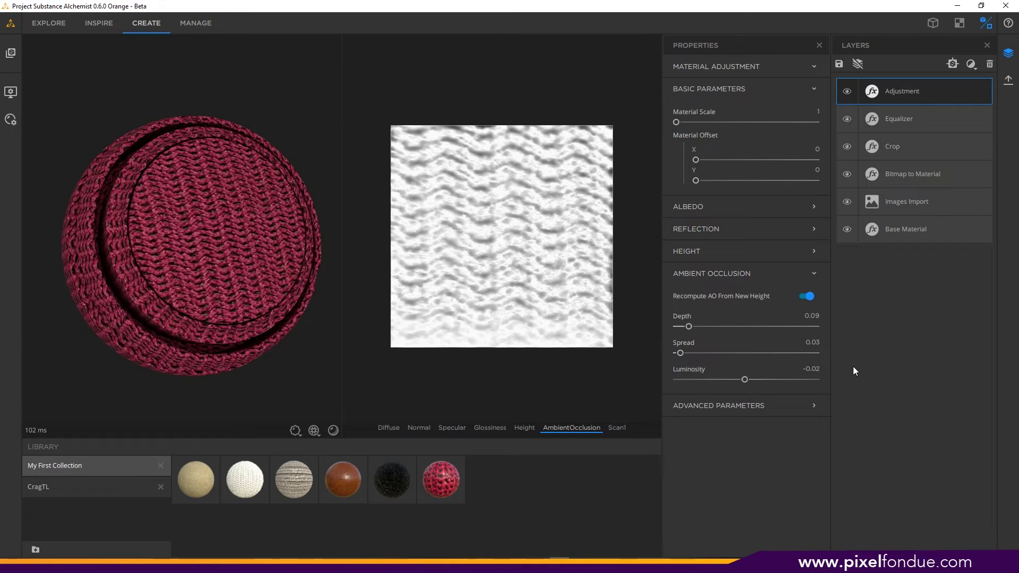
Step: Add a Tiling filter above the Adjustment layer, open its settings and inspect the tiled knit on the 3D preview
{"action": "left_click", "coordinate": [969, 63]}
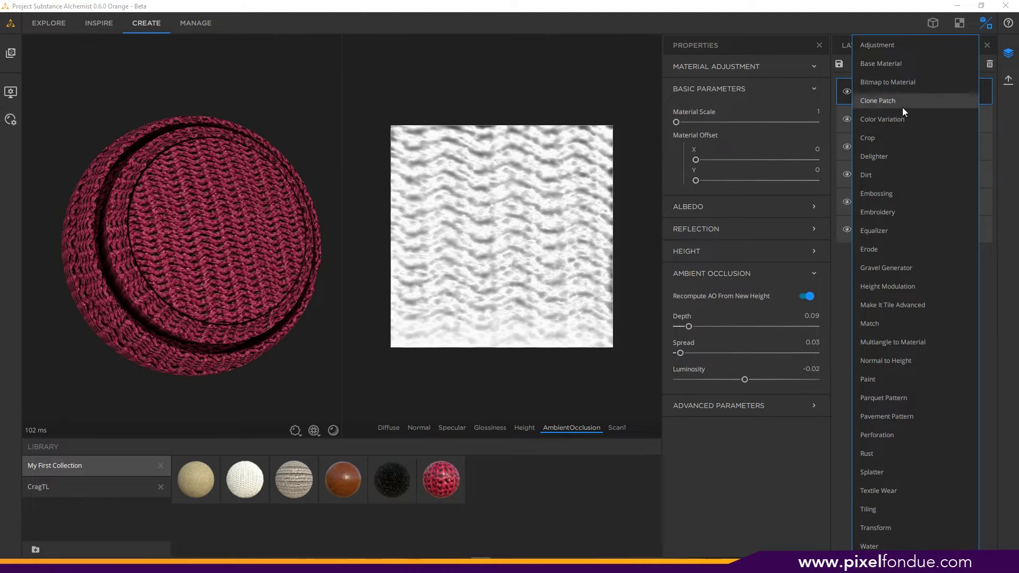
{"action": "left_click", "coordinate": [877, 507]}
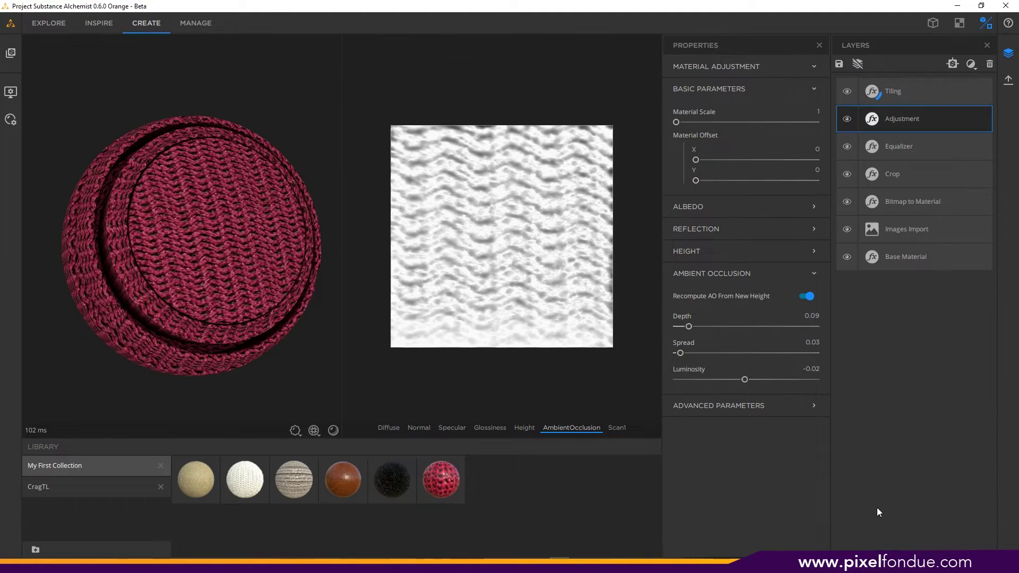
{"action": "left_click", "coordinate": [897, 92]}
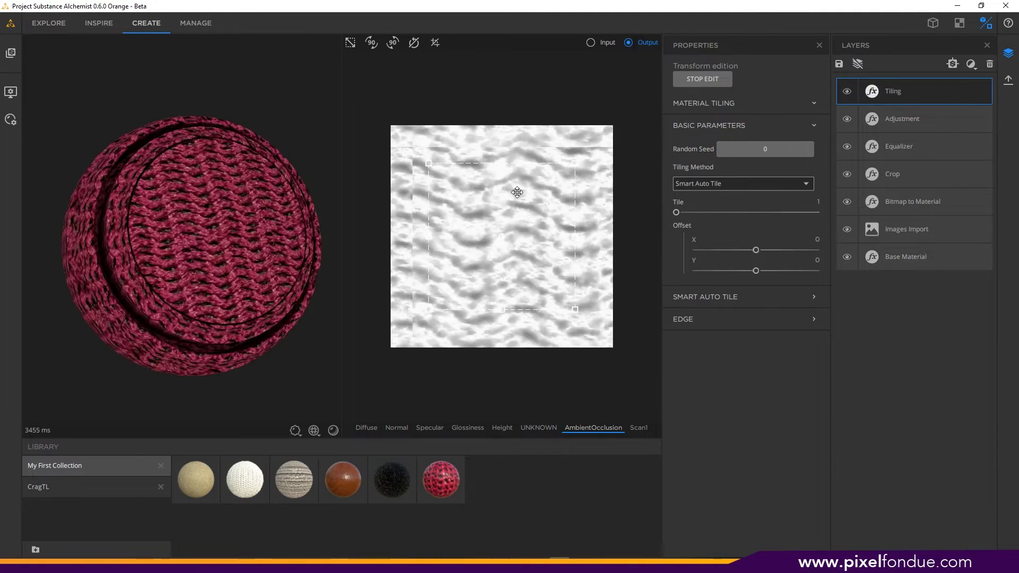
{"action": "left_click_drag", "start_coordinate": [235, 273], "coordinate": [180, 256]}
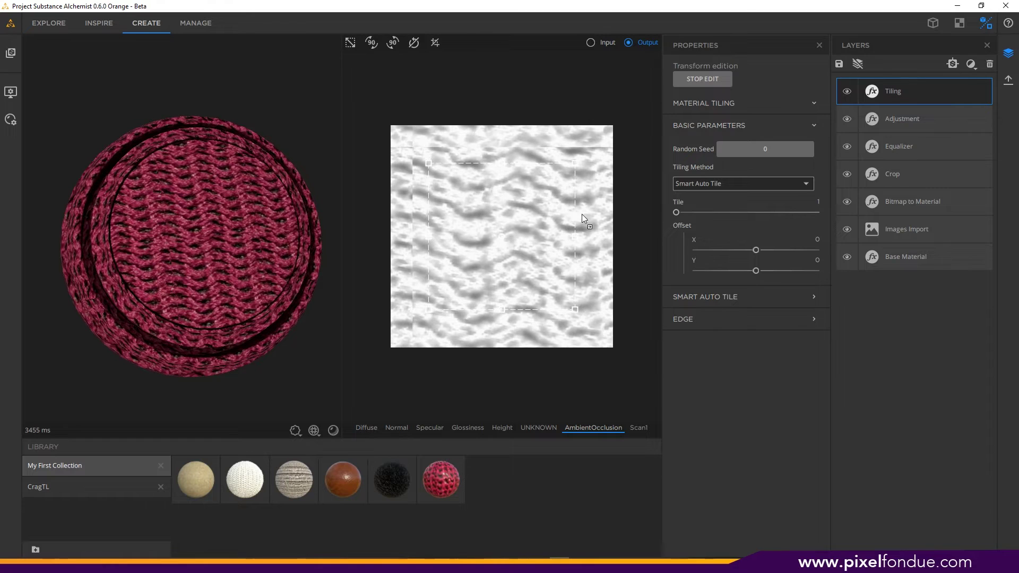
Step: Set the Tiling layer's Tile amount to 3 and inspect the repeated knit up close on the 3D preview
{"action": "left_click", "coordinate": [676, 213]}
{"action": "left_click_drag", "start_coordinate": [679, 214], "coordinate": [723, 213]}
{"action": "left_click_drag", "start_coordinate": [722, 213], "coordinate": [713, 213]}
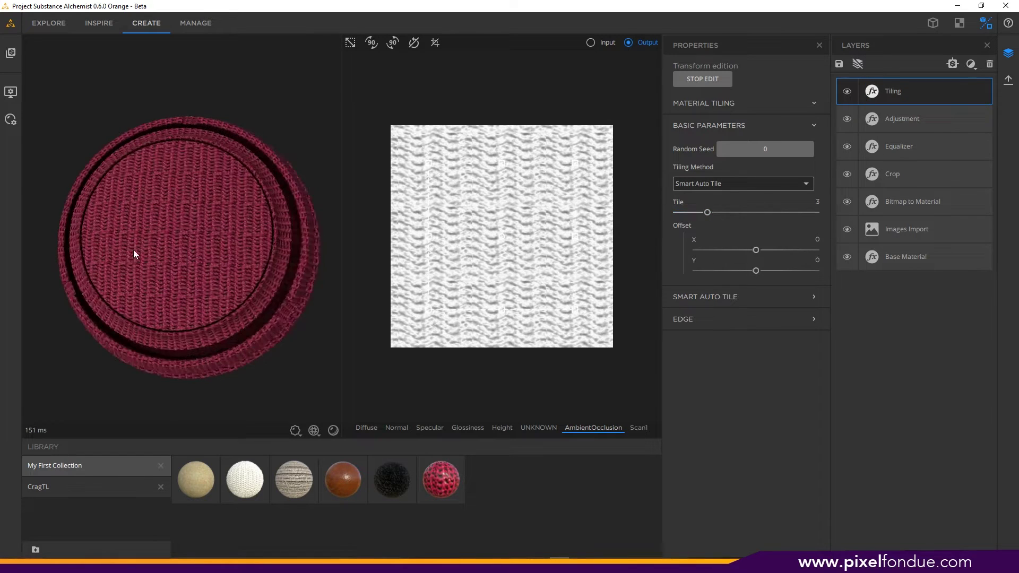
{"action": "scroll", "coordinate": [137, 246], "scroll_direction": "up", "scroll_amount": 5}
{"action": "left_click_drag", "start_coordinate": [214, 240], "coordinate": [177, 246]}
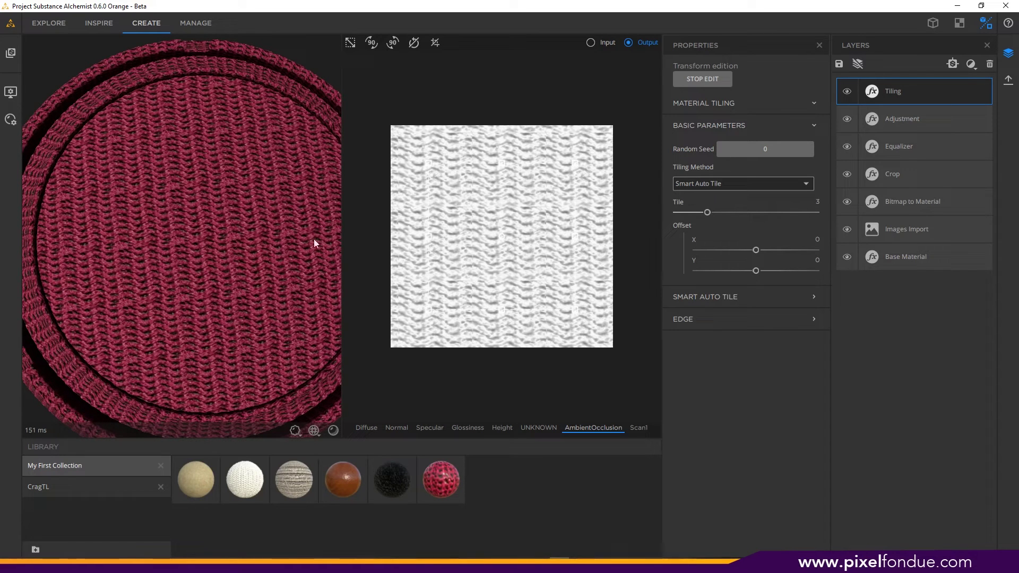
Step: Show the Tiling layer's input and lower the top edge of its tiling frame slightly to fit the stitch rows
{"action": "left_click", "coordinate": [606, 45]}
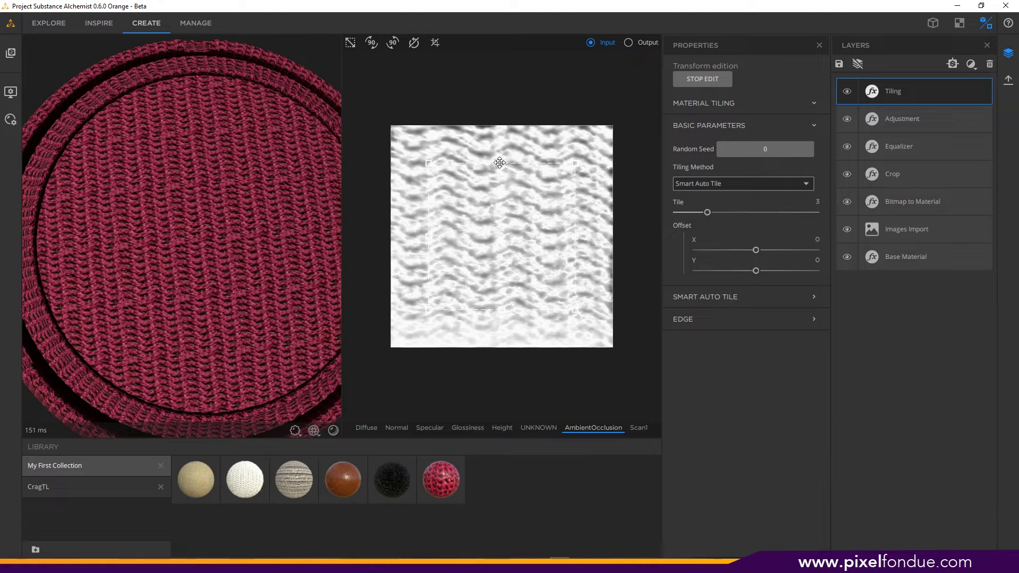
{"action": "scroll", "coordinate": [167, 255], "scroll_direction": "up", "scroll_amount": 5}
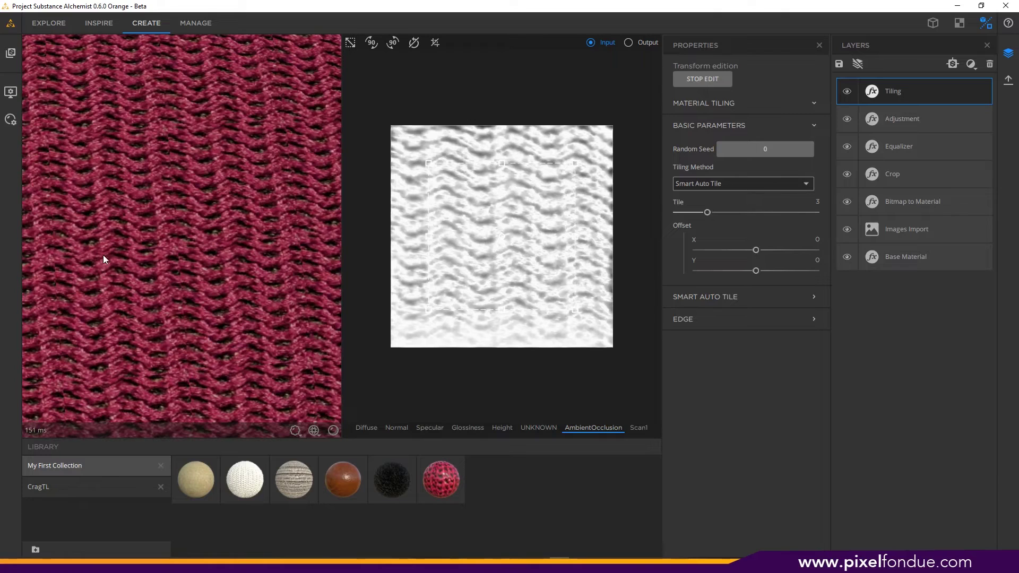
{"action": "scroll", "coordinate": [109, 273], "scroll_direction": "down", "scroll_amount": 2}
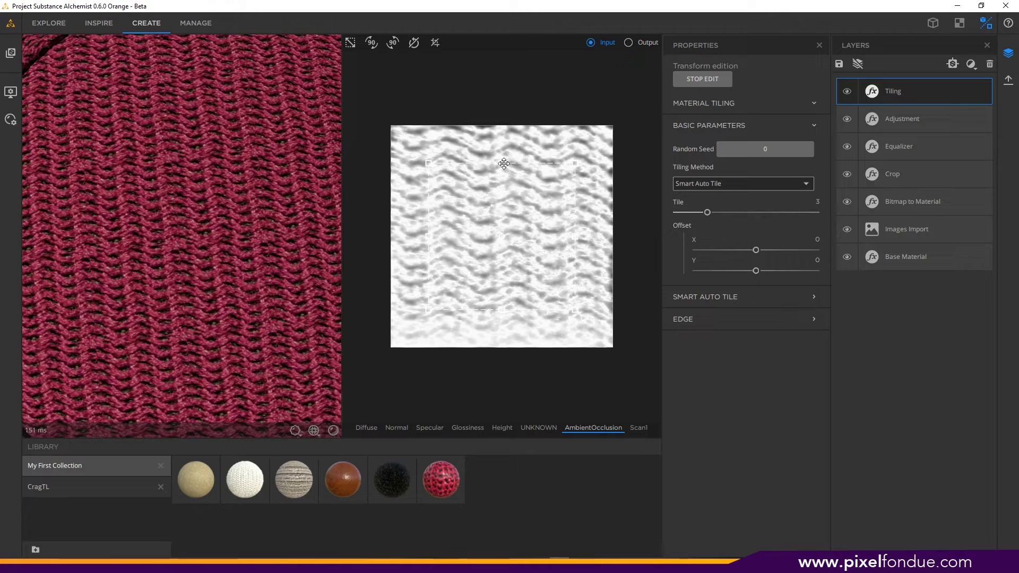
{"action": "left_click_drag", "start_coordinate": [503, 163], "coordinate": [502, 171]}
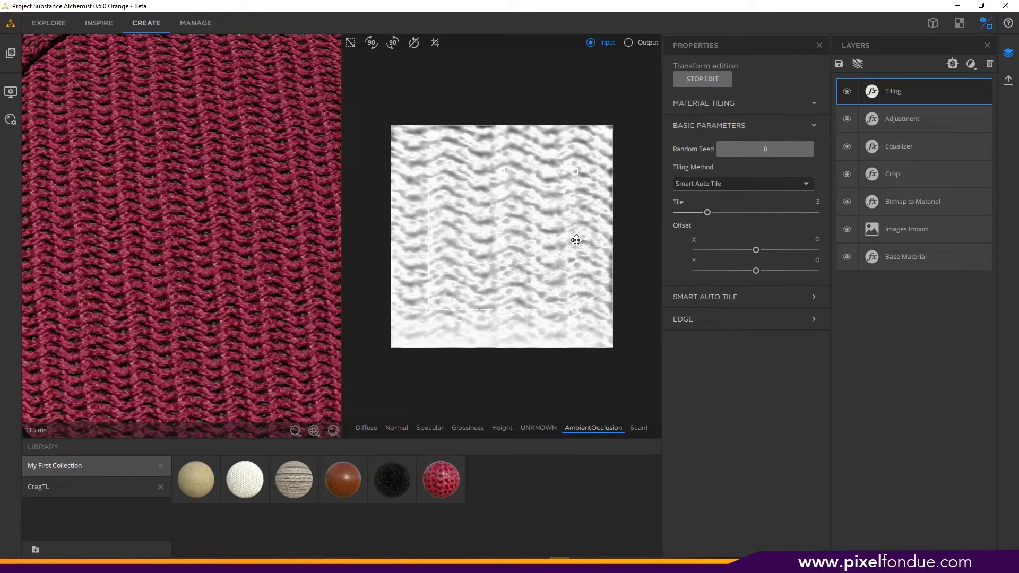
Step: Pull the right edge of the Tiling layer's frame slightly inward to fit the knit columns
{"action": "left_click_drag", "start_coordinate": [576, 239], "coordinate": [565, 239]}
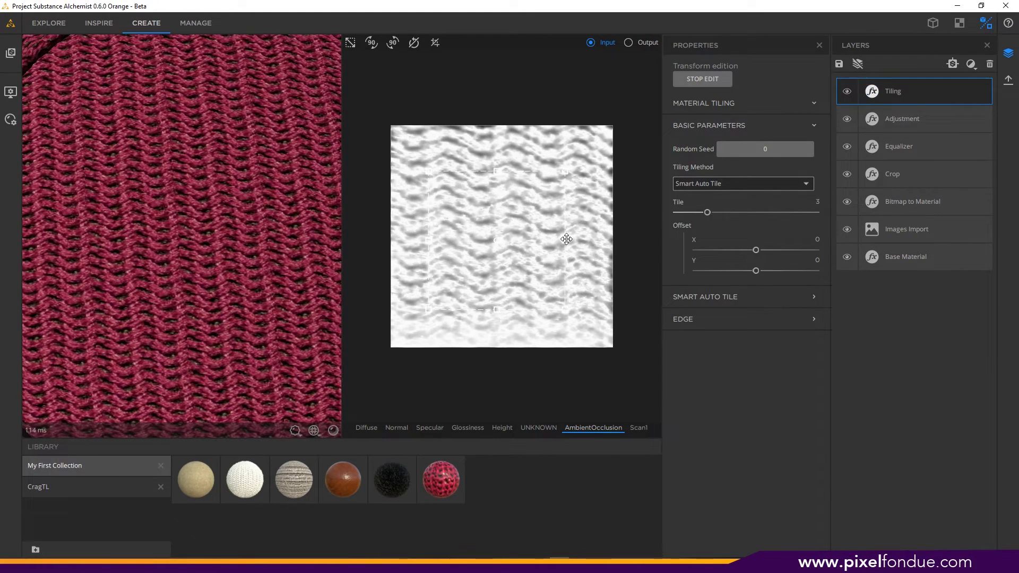
{"action": "scroll", "coordinate": [173, 228], "scroll_direction": "down", "scroll_amount": 5}
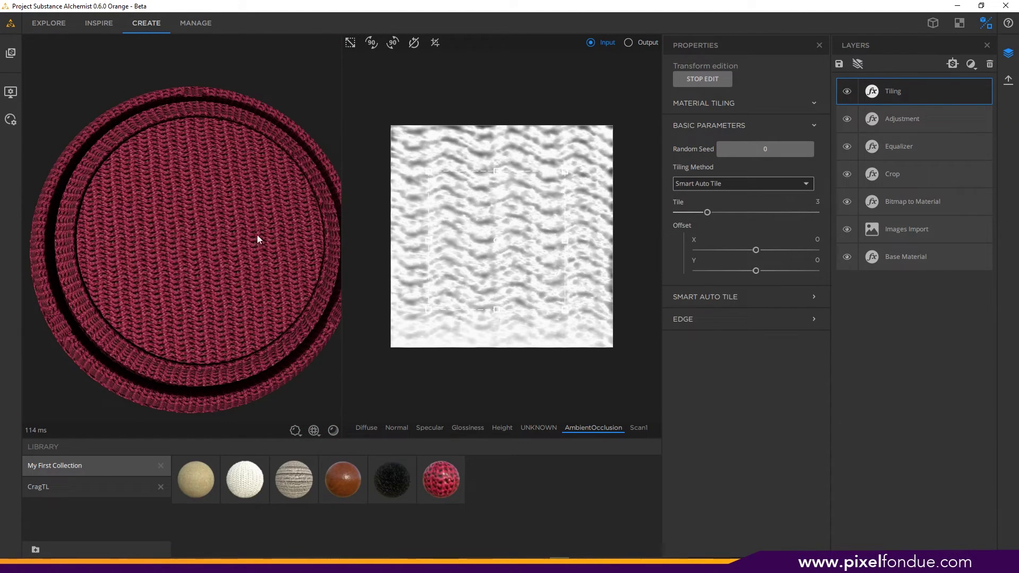
Step: In the Tiling layer's Edge settings, set Threshold to 0.83 and Blur to 0.27, checking the knit up close
{"action": "left_click", "coordinate": [685, 320]}
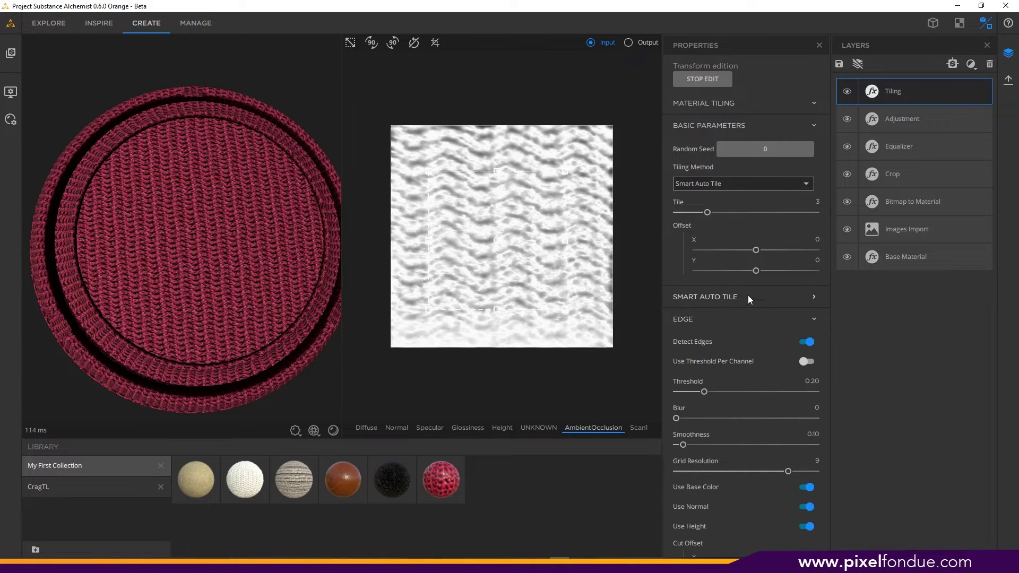
{"action": "left_click", "coordinate": [814, 125]}
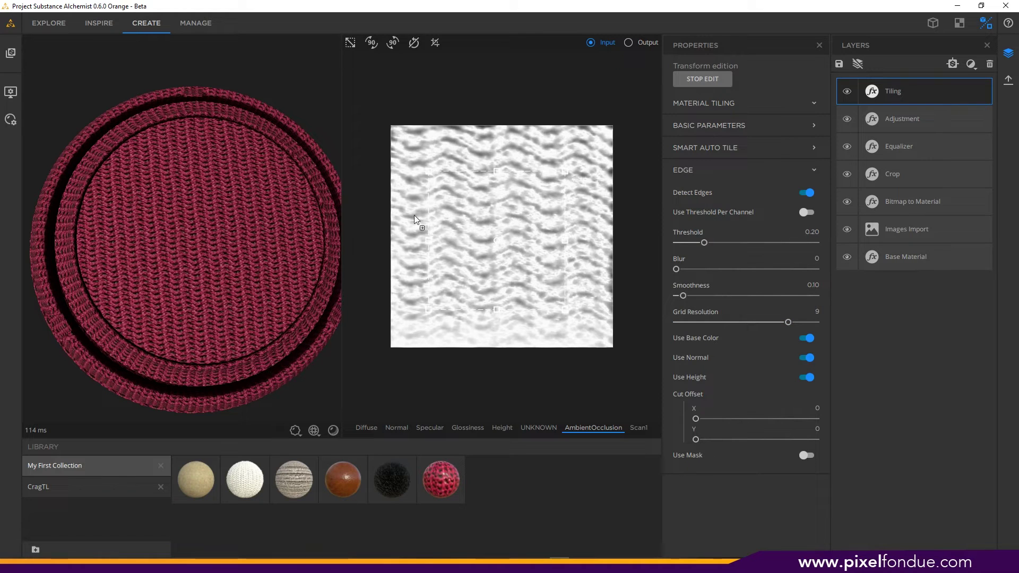
{"action": "left_click_drag", "start_coordinate": [132, 230], "coordinate": [215, 260]}
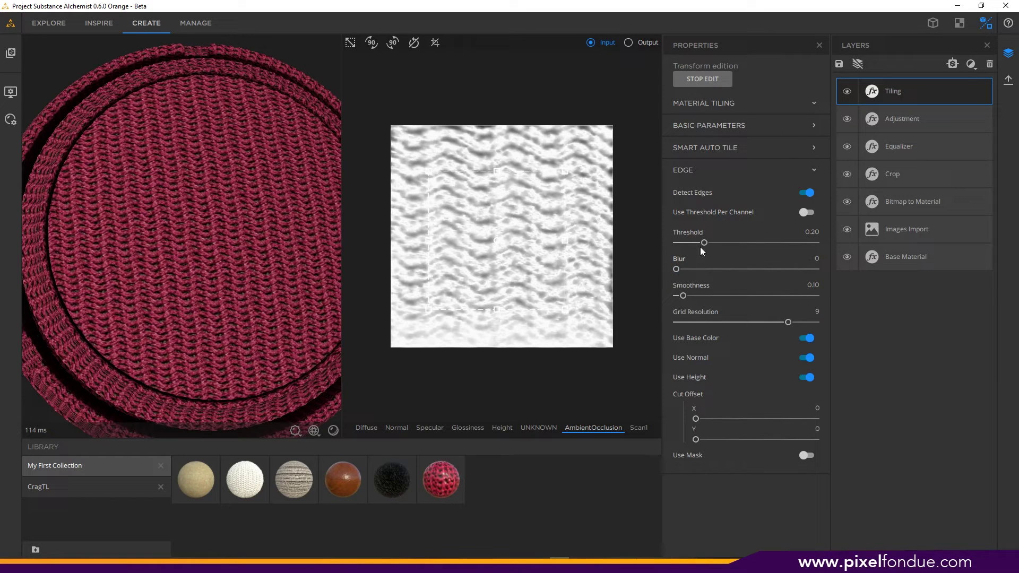
{"action": "left_click_drag", "start_coordinate": [704, 244], "coordinate": [793, 247]}
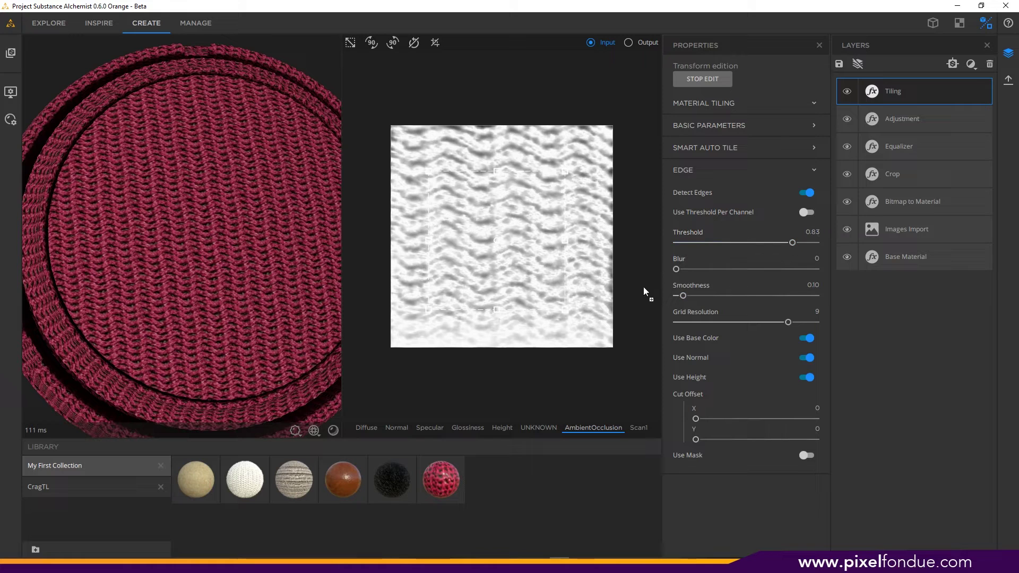
{"action": "left_click_drag", "start_coordinate": [676, 269], "coordinate": [698, 276]}
{"action": "scroll", "coordinate": [187, 237], "scroll_direction": "up", "scroll_amount": 5}
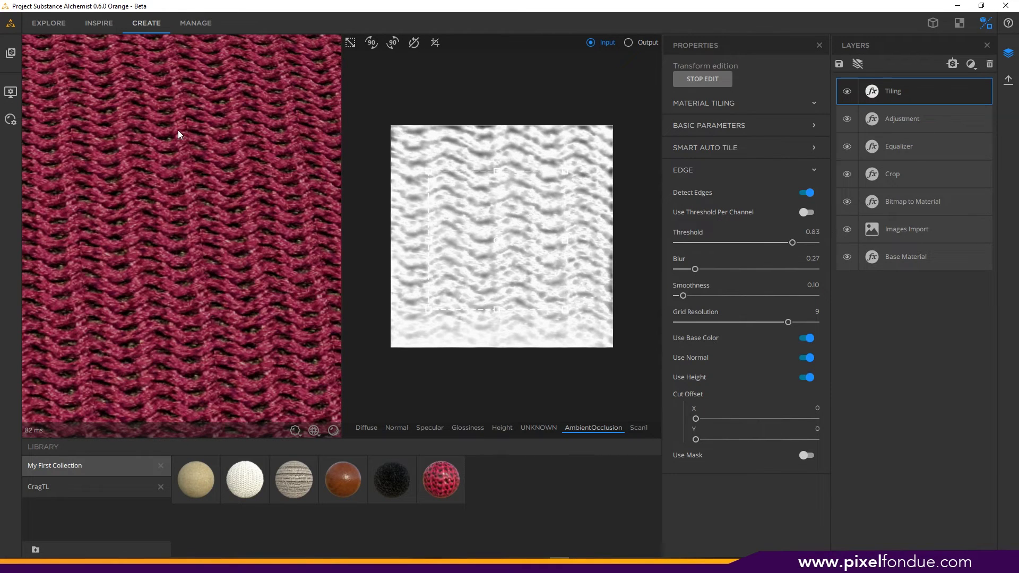
{"action": "scroll", "coordinate": [180, 154], "scroll_direction": "down", "scroll_amount": 3}
{"action": "scroll", "coordinate": [202, 223], "scroll_direction": "up", "scroll_amount": 3}
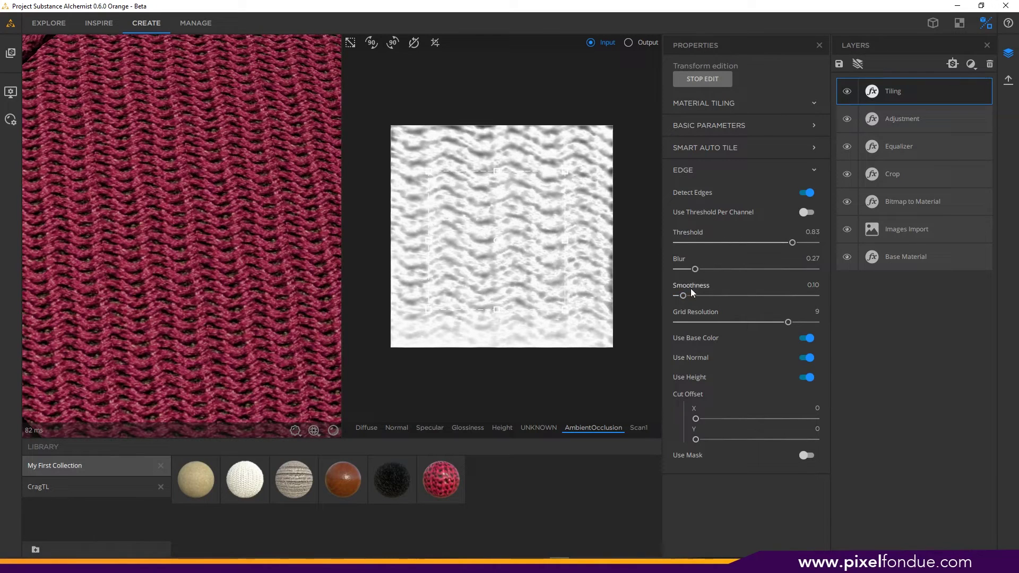
Step: Set the tiling edge Blur to 0.57, Smoothness to 0.53 and Grid Resolution to 11, and inspect the 3D preview
{"action": "left_click_drag", "start_coordinate": [693, 270], "coordinate": [717, 308]}
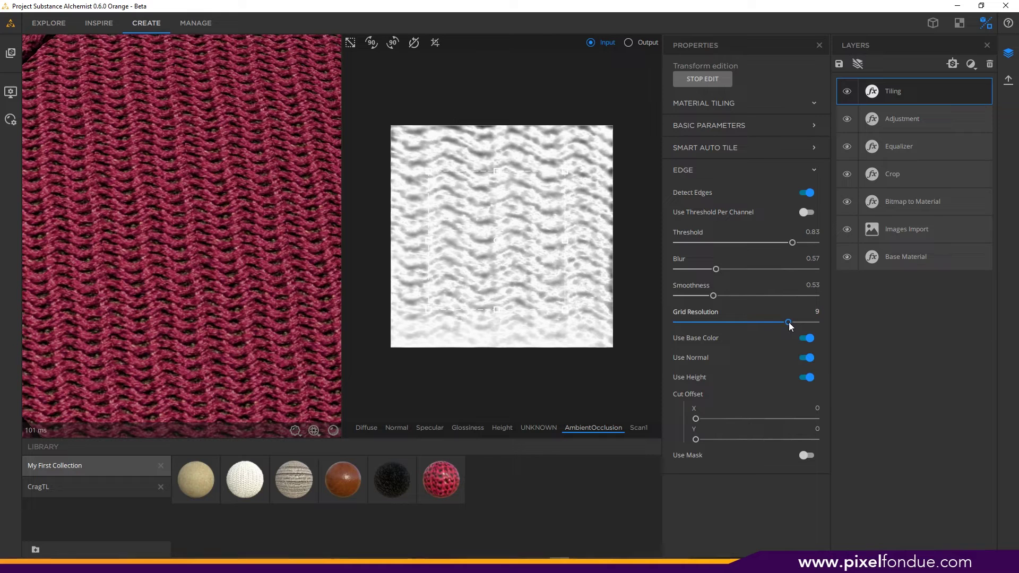
{"action": "left_click_drag", "start_coordinate": [790, 322], "coordinate": [853, 342]}
{"action": "scroll", "coordinate": [209, 266], "scroll_direction": "down", "scroll_amount": 3}
{"action": "scroll", "coordinate": [209, 261], "scroll_direction": "down", "scroll_amount": 3}
{"action": "left_click_drag", "start_coordinate": [200, 298], "coordinate": [260, 291]}
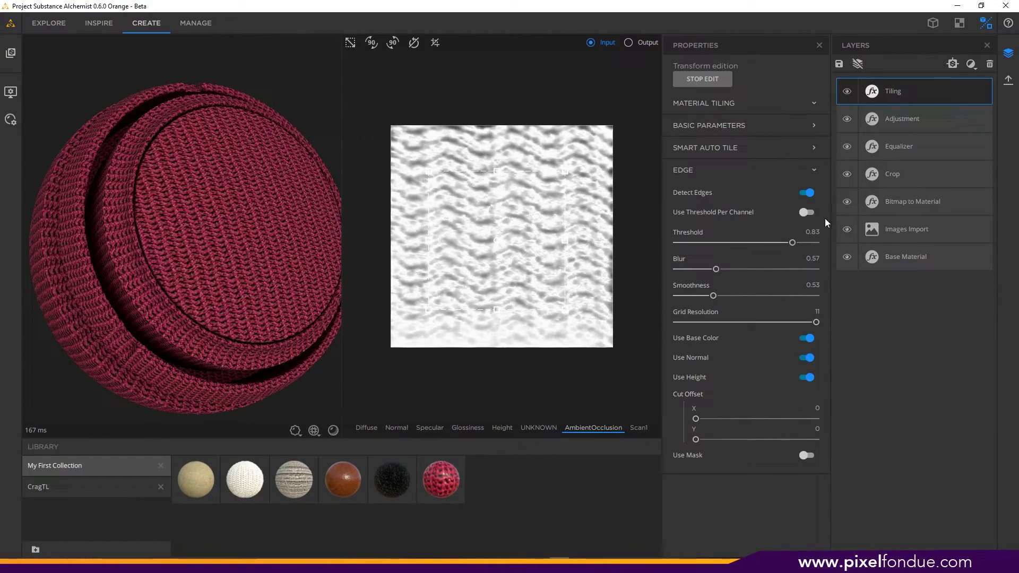
{"action": "left_click_drag", "start_coordinate": [244, 232], "coordinate": [216, 273]}
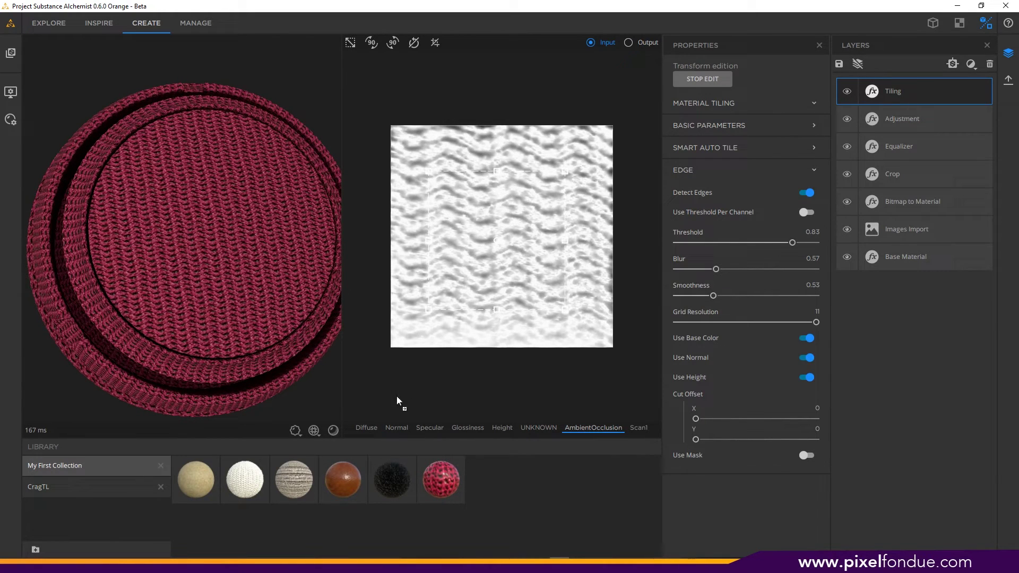
Step: Enable Use Threshold Per Channel and show the Tiling output's normal, specular, glossiness and height maps
{"action": "left_click", "coordinate": [807, 212]}
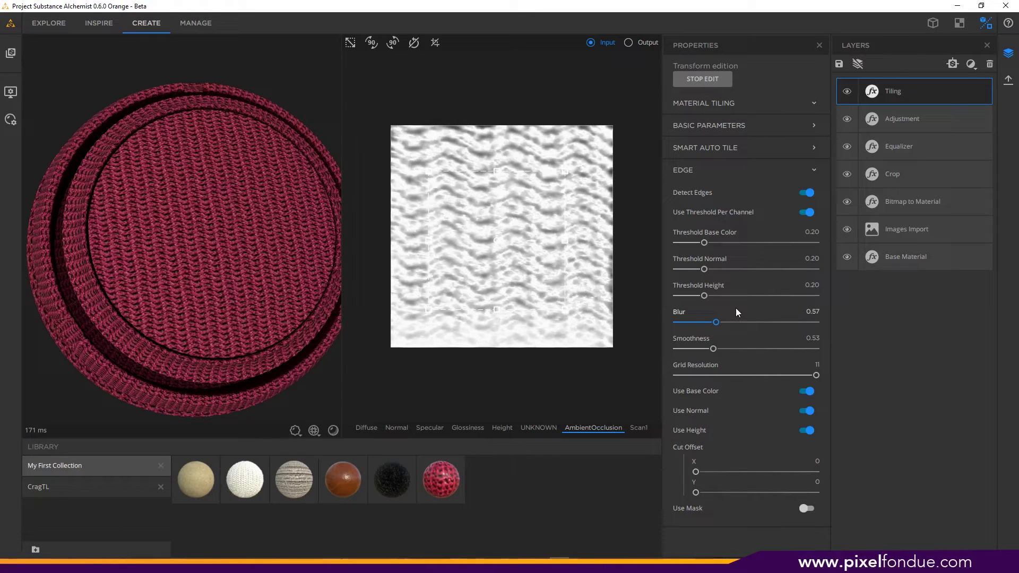
{"action": "left_click", "coordinate": [394, 428]}
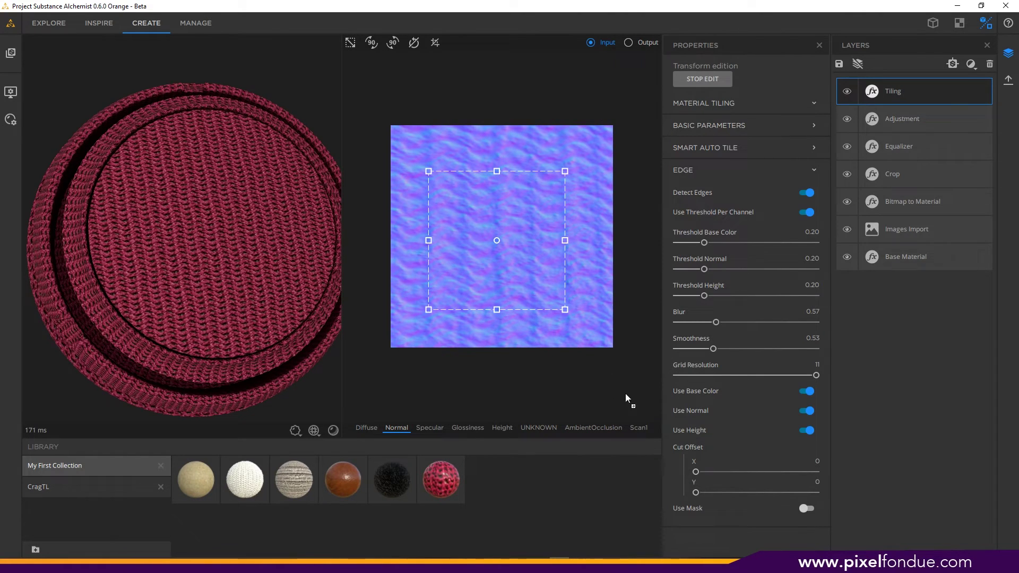
{"action": "left_click", "coordinate": [639, 43]}
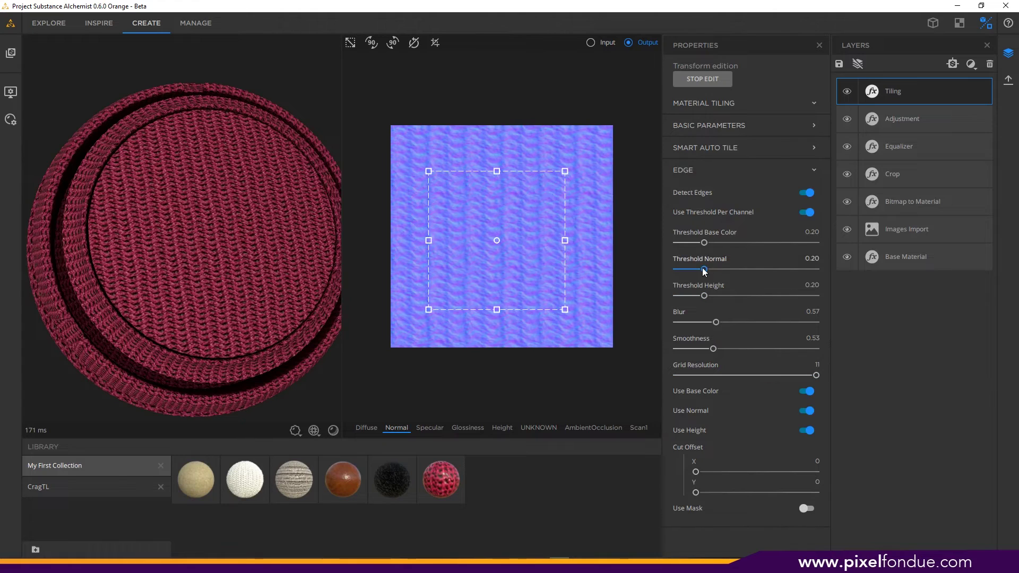
{"action": "left_click", "coordinate": [440, 427]}
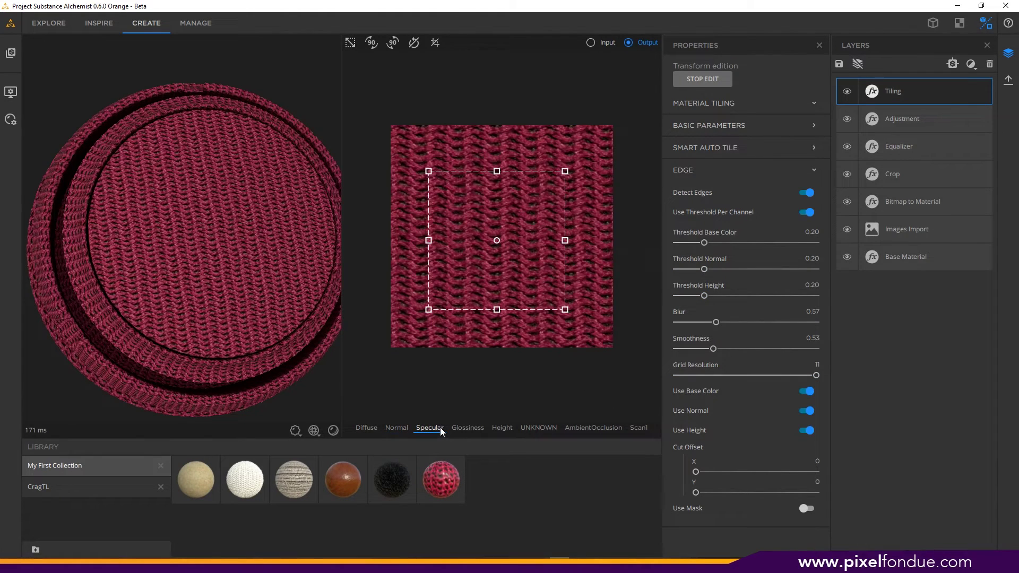
{"action": "left_click", "coordinate": [474, 428]}
{"action": "left_click", "coordinate": [499, 428]}
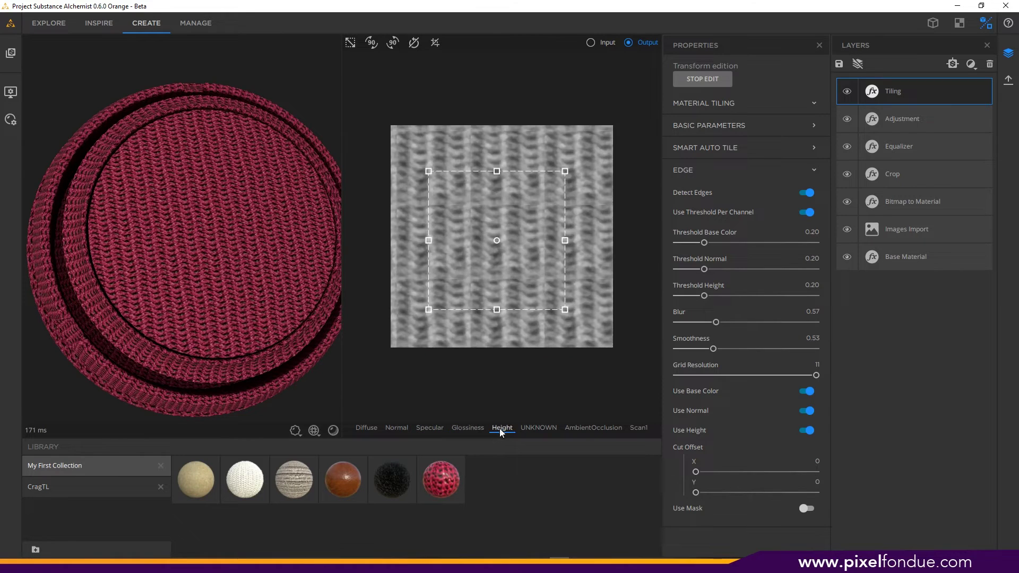
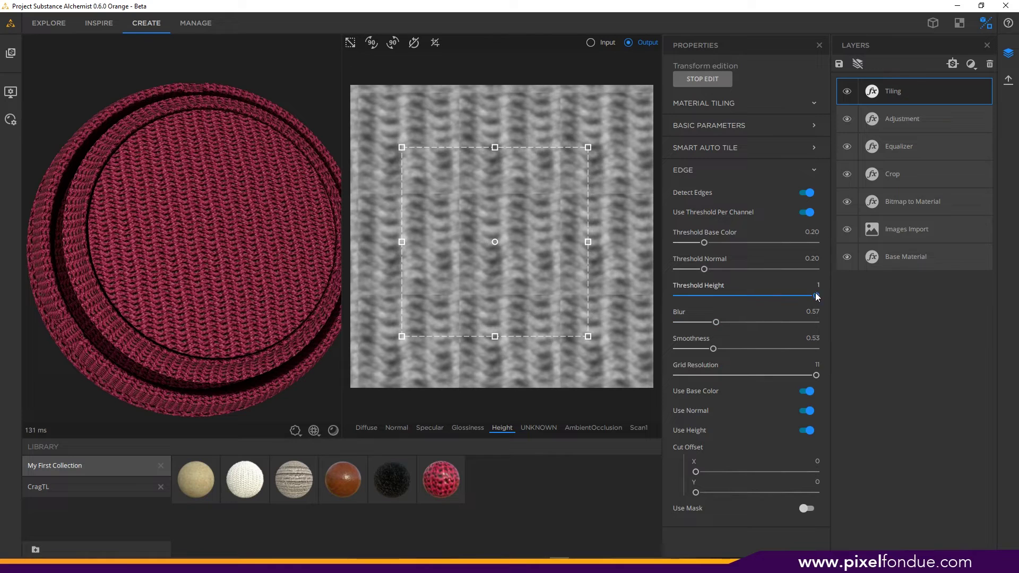
Step: Try a Threshold Height of 0.81 and a Grid Resolution of 10, and return Grid Resolution to 11
{"action": "left_click_drag", "start_coordinate": [815, 296], "coordinate": [792, 299]}
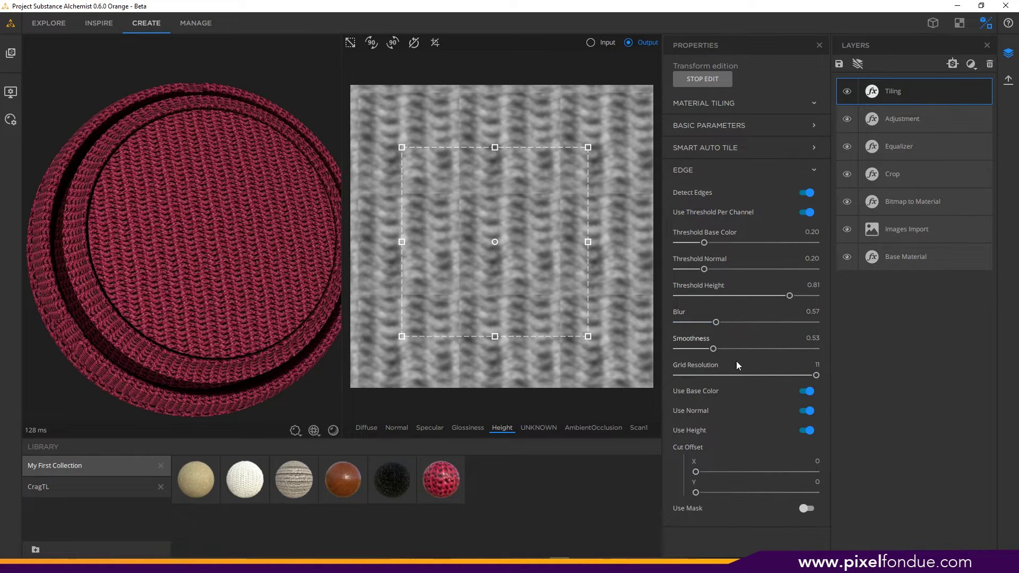
{"action": "mouse_move", "coordinate": [816, 375]}
{"action": "left_mouse_down"}
{"action": "mouse_move", "coordinate": [728, 375]}
{"action": "mouse_move", "coordinate": [802, 367]}
{"action": "left_mouse_up"}
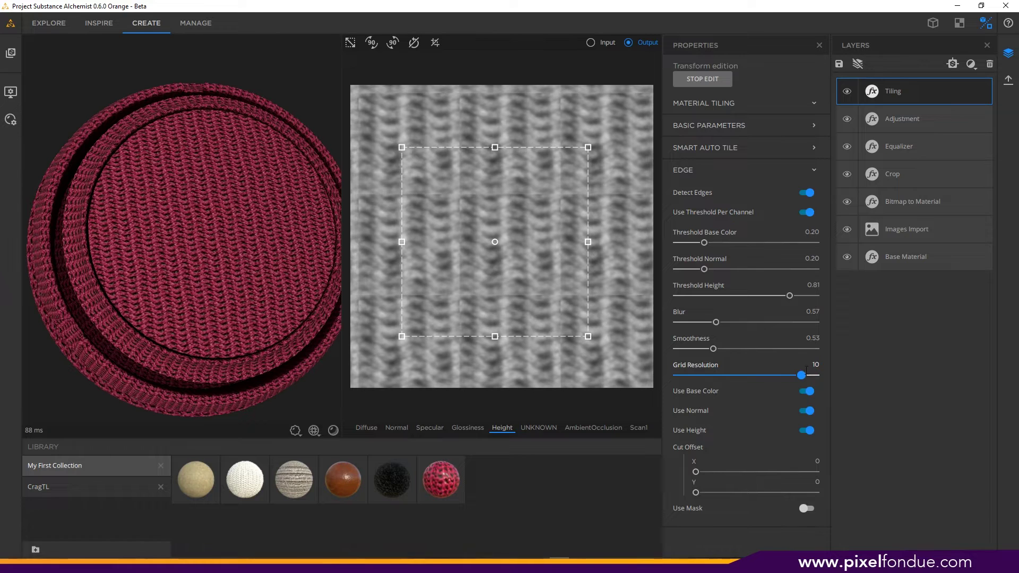
{"action": "left_click_drag", "start_coordinate": [823, 377], "coordinate": [822, 376]}
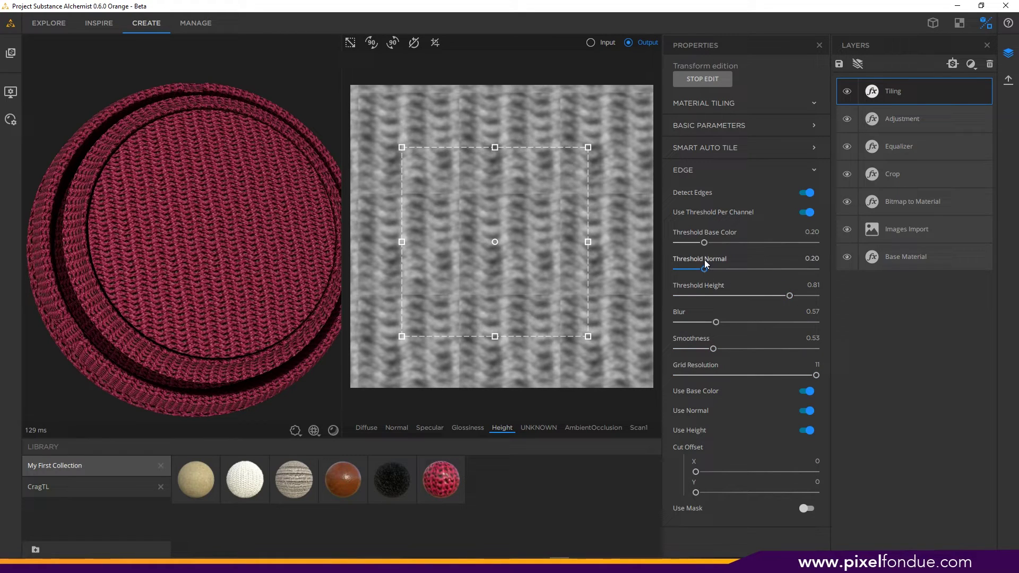
Step: Set Threshold Normal to 0.28 and Threshold Height to 0.06, and inspect the stitches on the 3D preview
{"action": "mouse_move", "coordinate": [704, 269]}
{"action": "left_mouse_down"}
{"action": "mouse_move", "coordinate": [724, 270]}
{"action": "mouse_move", "coordinate": [715, 269]}
{"action": "left_mouse_up"}
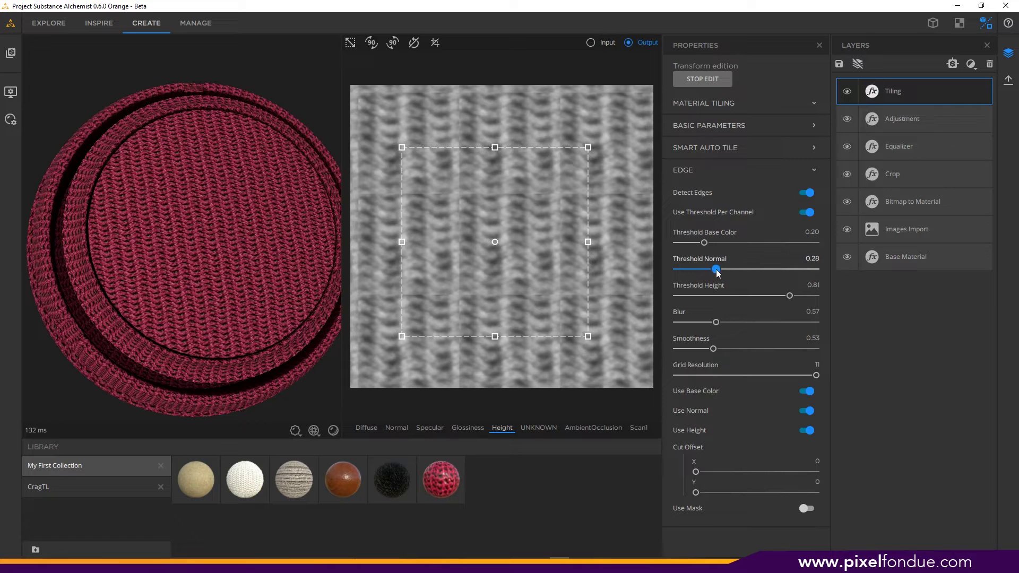
{"action": "mouse_move", "coordinate": [791, 298]}
{"action": "left_mouse_down"}
{"action": "mouse_move", "coordinate": [813, 301]}
{"action": "mouse_move", "coordinate": [775, 299]}
{"action": "left_mouse_up"}
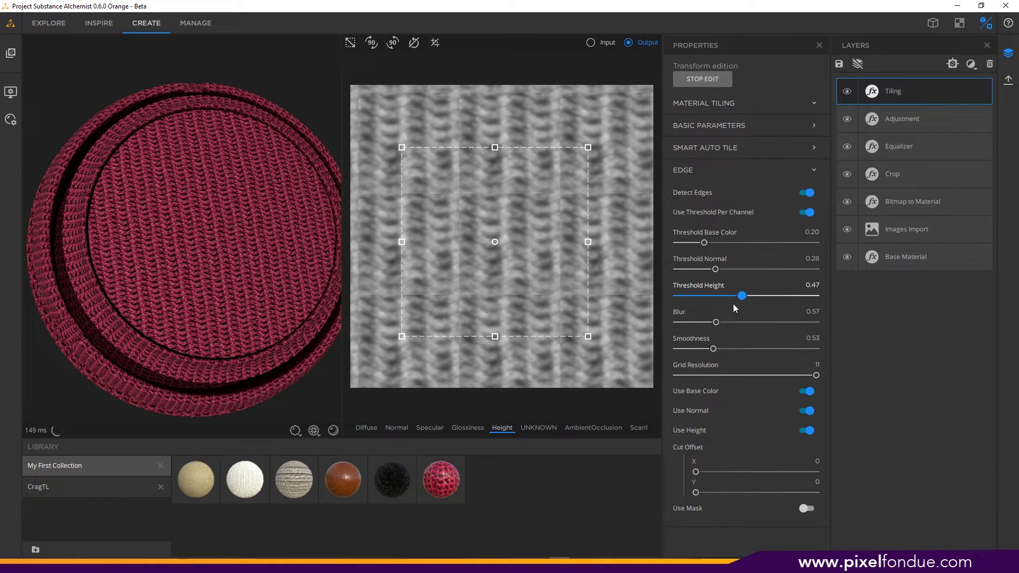
{"action": "left_click_drag", "start_coordinate": [692, 308], "coordinate": [674, 306]}
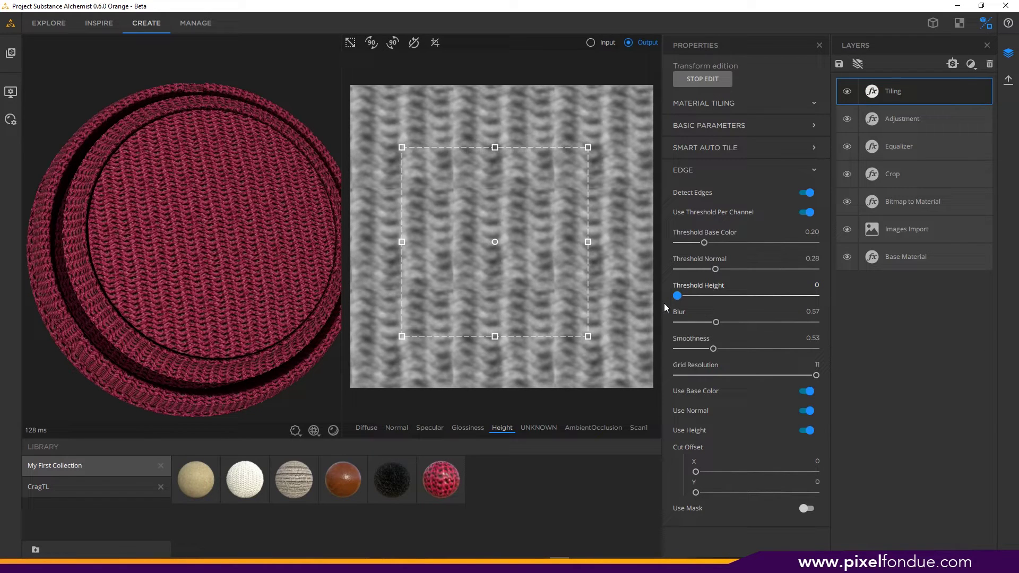
{"action": "left_click_drag", "start_coordinate": [672, 303], "coordinate": [685, 306]}
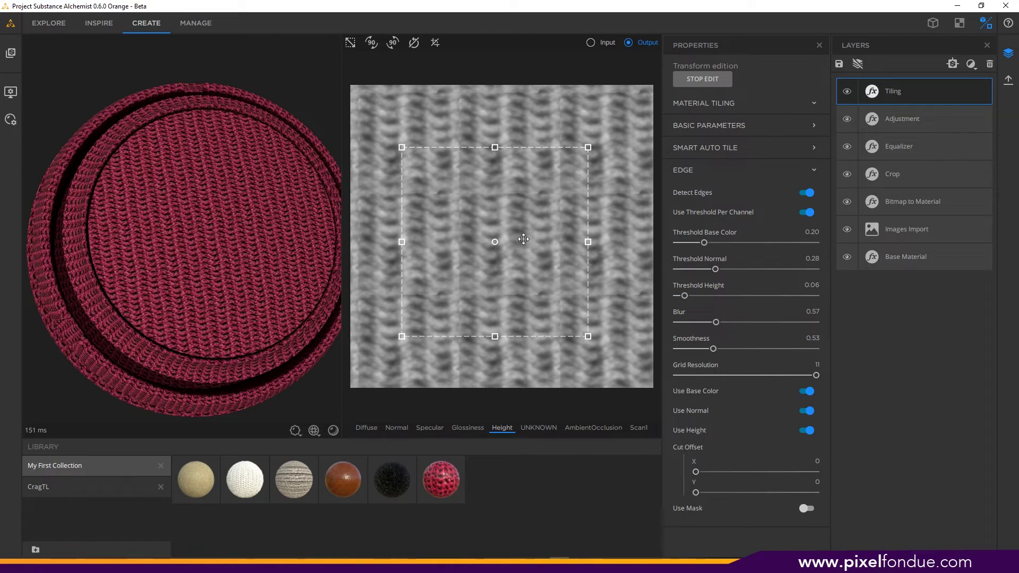
{"action": "left_click_drag", "start_coordinate": [230, 285], "coordinate": [150, 264]}
{"action": "scroll", "coordinate": [171, 223], "scroll_direction": "up", "scroll_amount": 5}
{"action": "scroll", "coordinate": [234, 269], "scroll_direction": "down", "scroll_amount": 4}
{"action": "left_click_drag", "start_coordinate": [225, 269], "coordinate": [164, 272]}
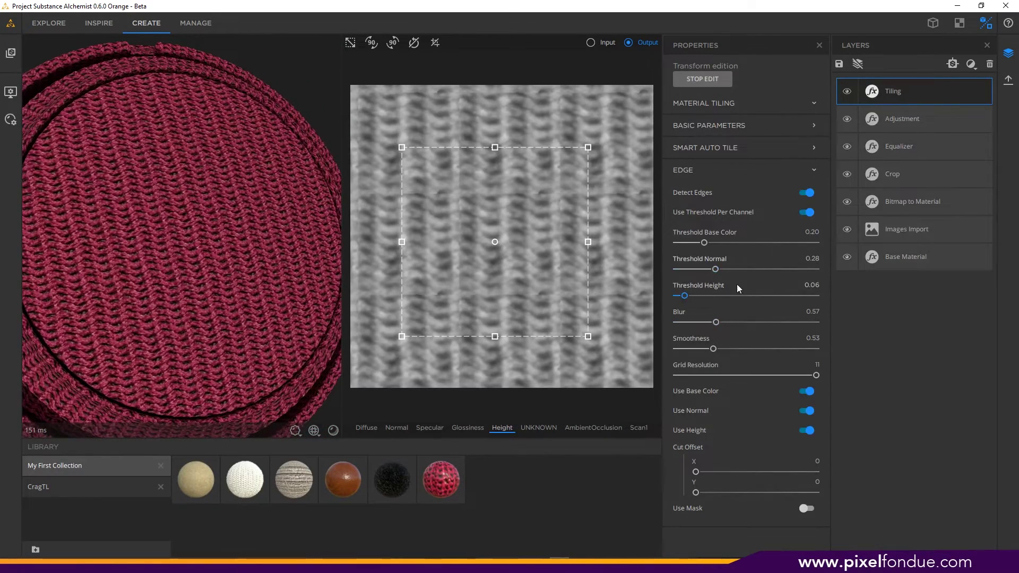
Step: Try a Threshold Height of 0, set it to 0.30, and check the tiled knit on the 3D preview
{"action": "mouse_move", "coordinate": [685, 296]}
{"action": "left_mouse_down"}
{"action": "mouse_move", "coordinate": [766, 296]}
{"action": "mouse_move", "coordinate": [675, 300]}
{"action": "left_mouse_up"}
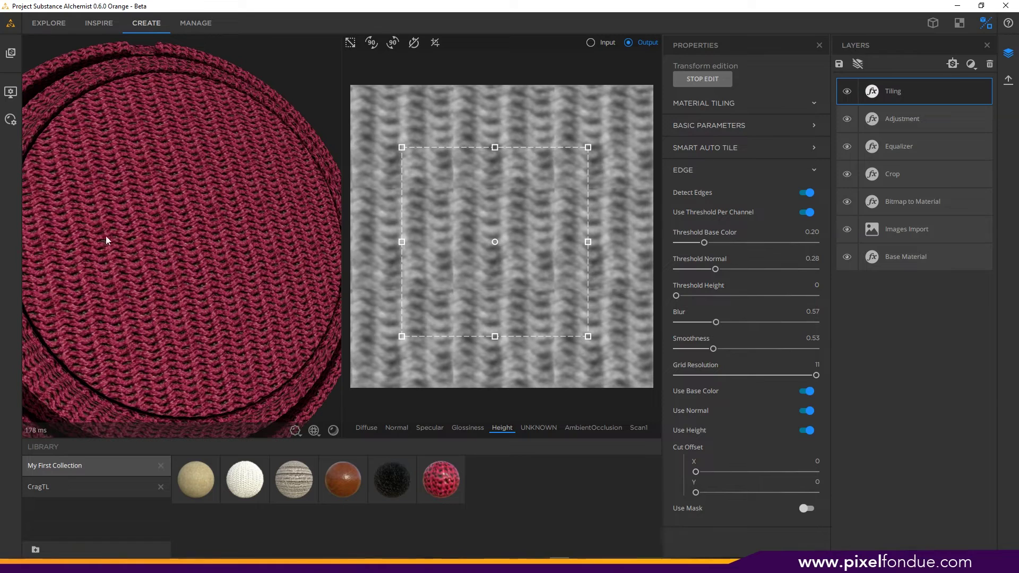
{"action": "left_click_drag", "start_coordinate": [192, 291], "coordinate": [210, 253]}
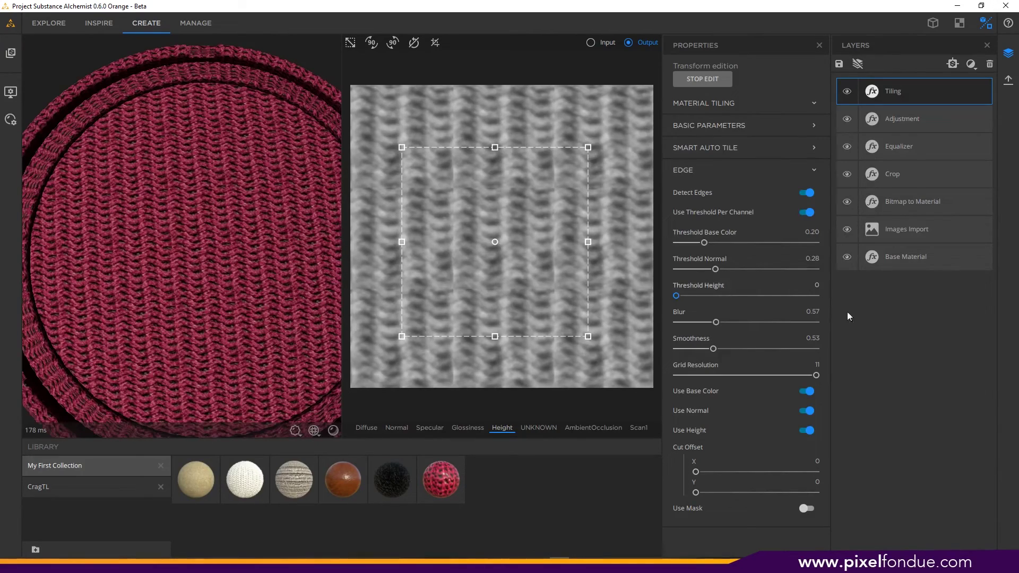
{"action": "left_click_drag", "start_coordinate": [676, 296], "coordinate": [721, 303]}
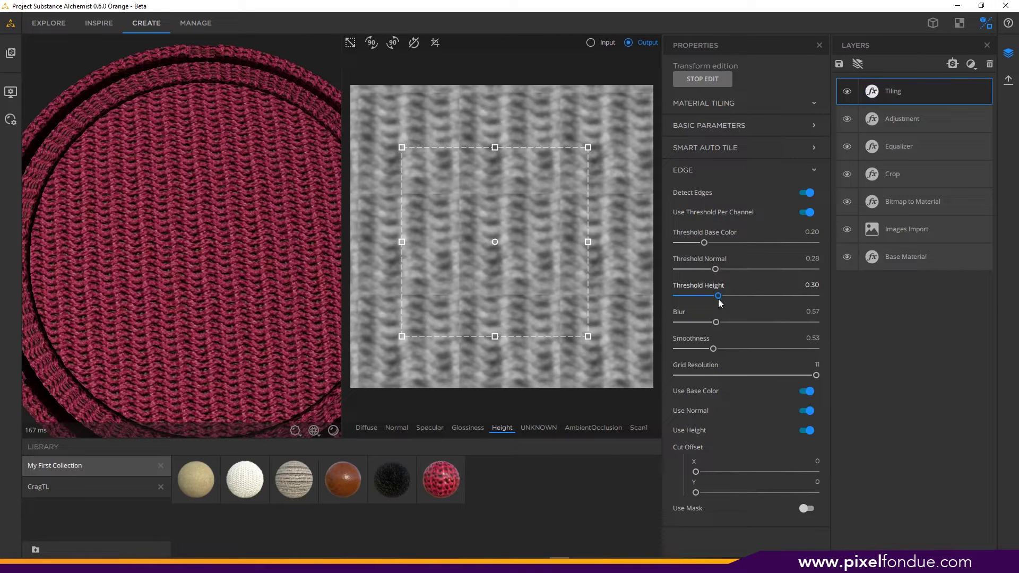
{"action": "left_click_drag", "start_coordinate": [194, 261], "coordinate": [260, 307]}
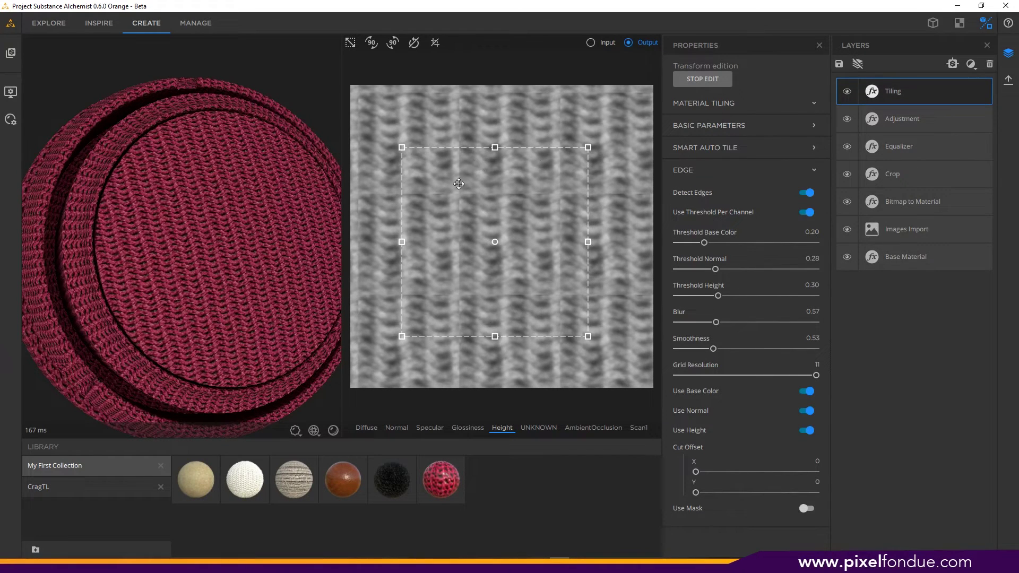
{"action": "left_click_drag", "start_coordinate": [260, 278], "coordinate": [290, 238]}
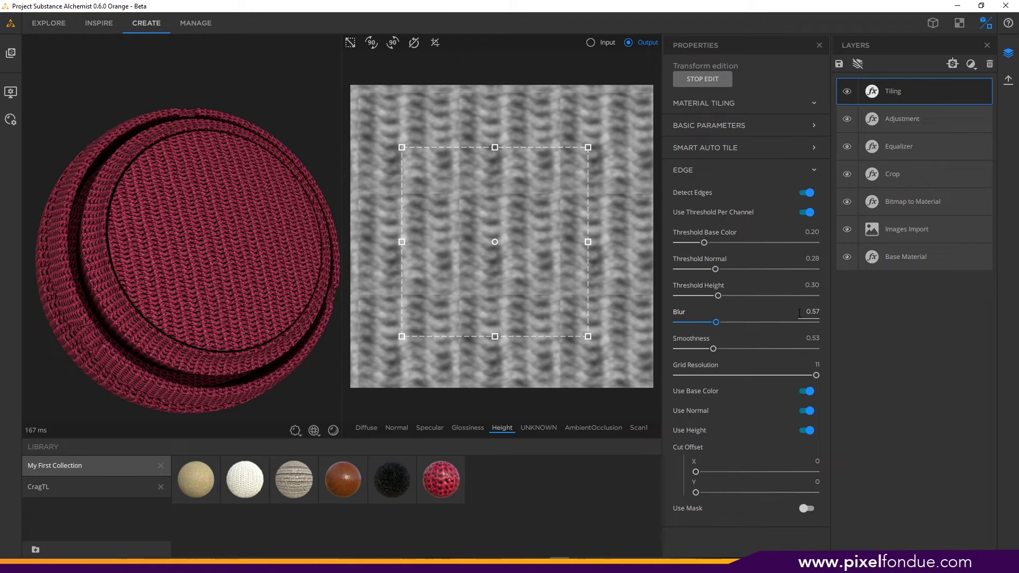
Step: Collapse the Edge settings, show the tiled ambient occlusion output and inspect the knit from several sides on the 3D preview
{"action": "left_click", "coordinate": [815, 169]}
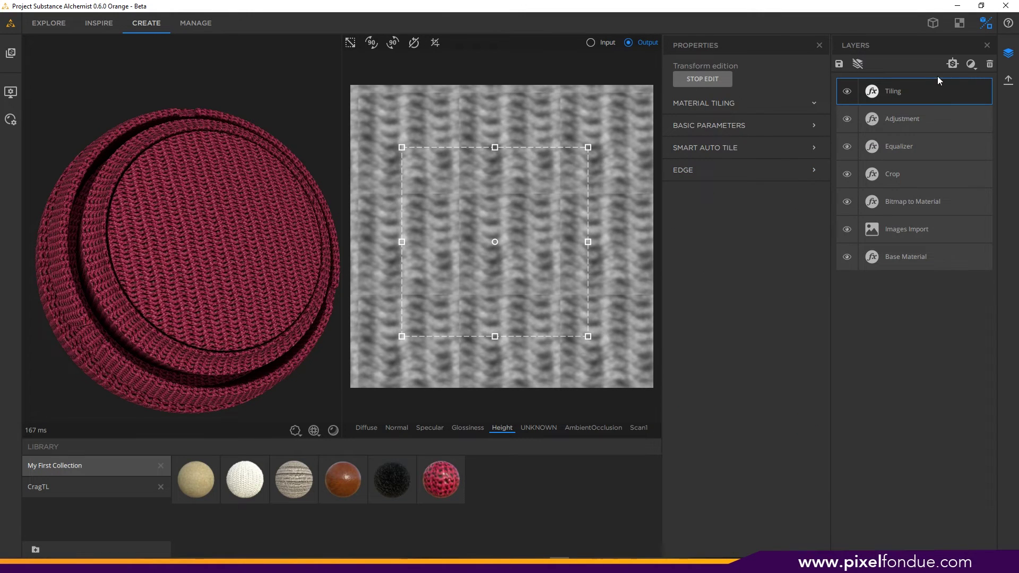
{"action": "left_click_drag", "start_coordinate": [210, 241], "coordinate": [389, 262]}
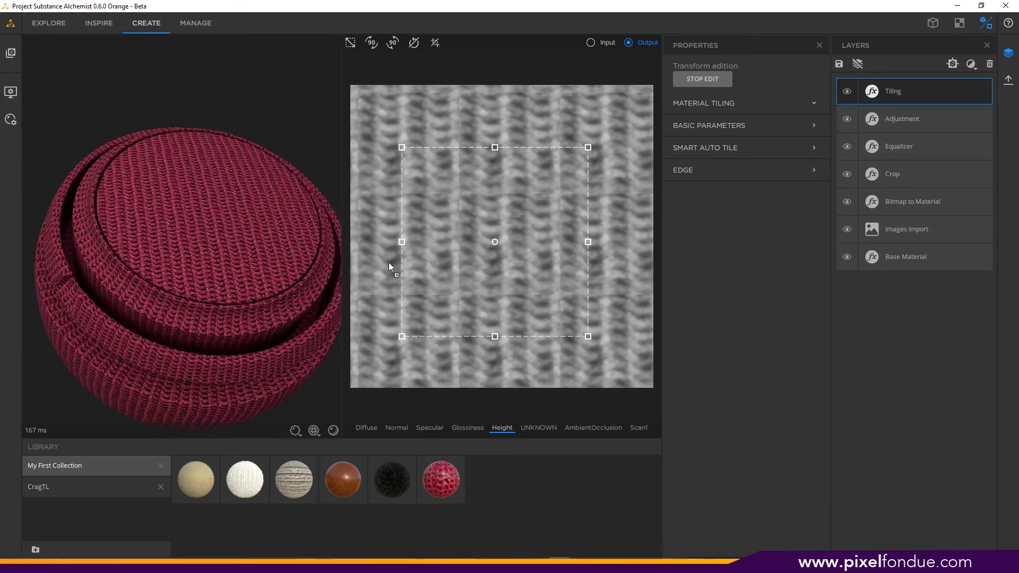
{"action": "left_click", "coordinate": [586, 432]}
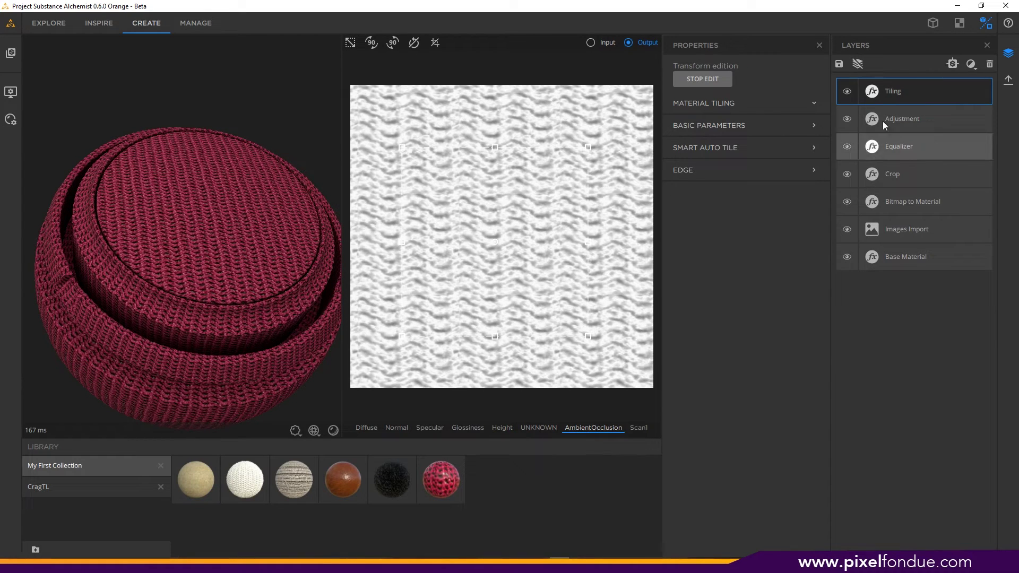
{"action": "scroll", "coordinate": [159, 290], "scroll_direction": "down", "scroll_amount": 3}
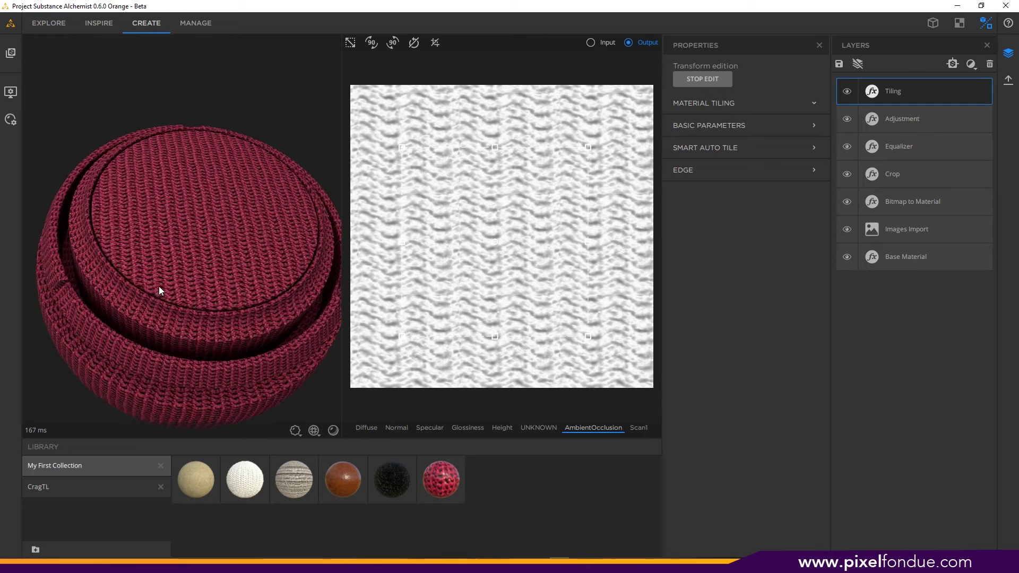
{"action": "left_click_drag", "start_coordinate": [159, 292], "coordinate": [212, 270]}
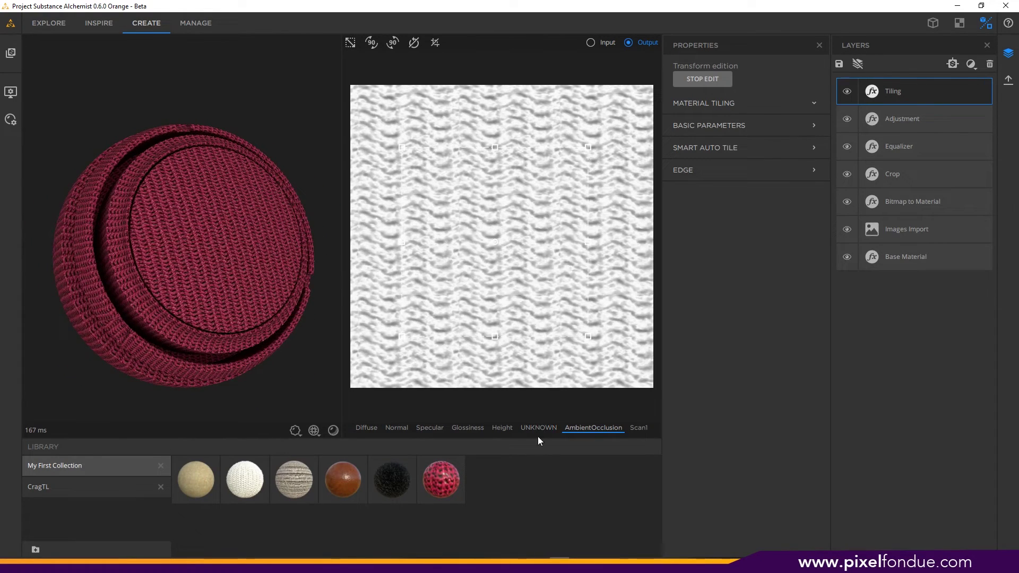
Step: Review the tiled height, glossiness, specular, normal and diffuse outputs, and check the knit on the 3D preview
{"action": "left_click", "coordinate": [507, 428]}
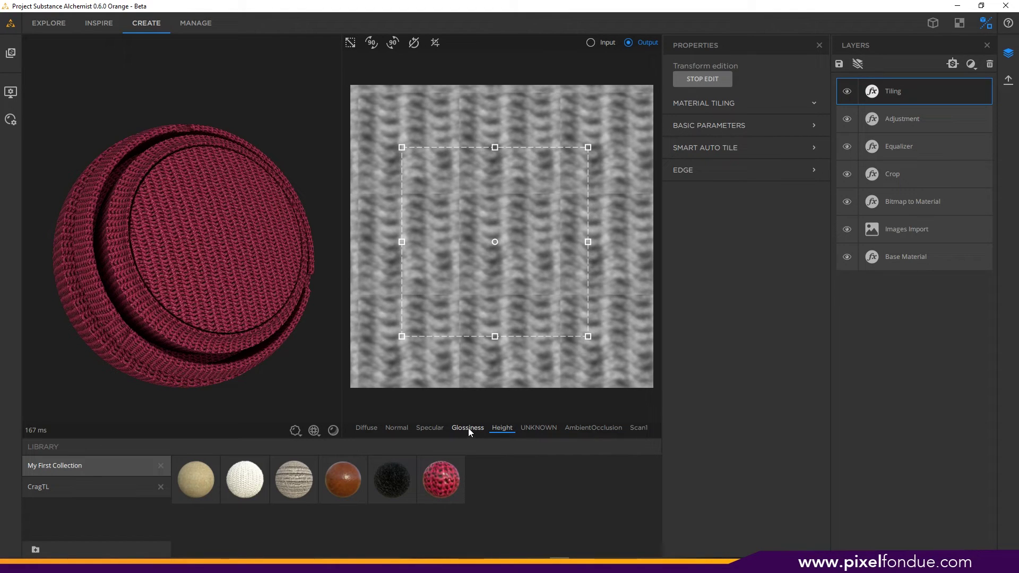
{"action": "left_click", "coordinate": [469, 428]}
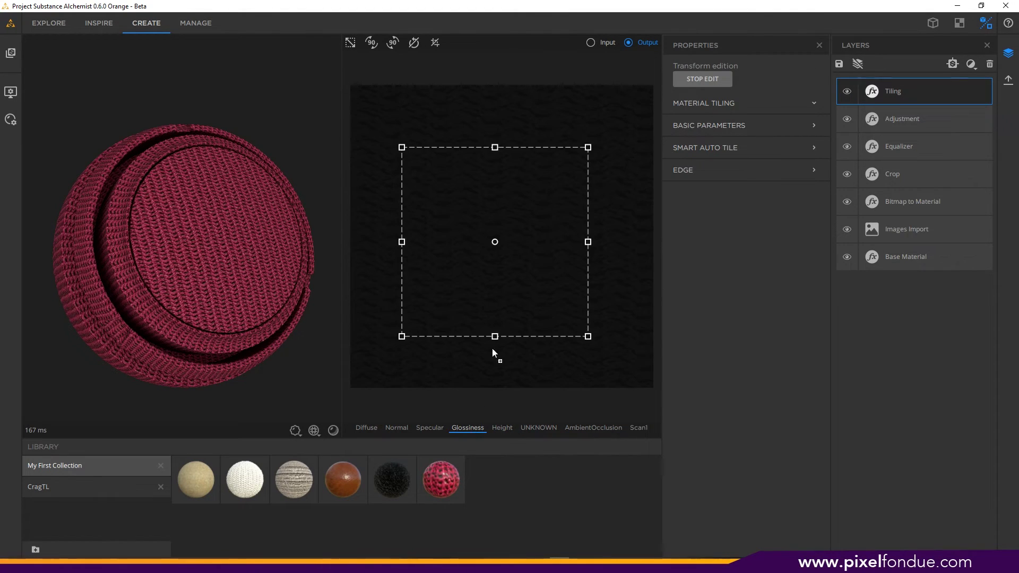
{"action": "left_click", "coordinate": [429, 427]}
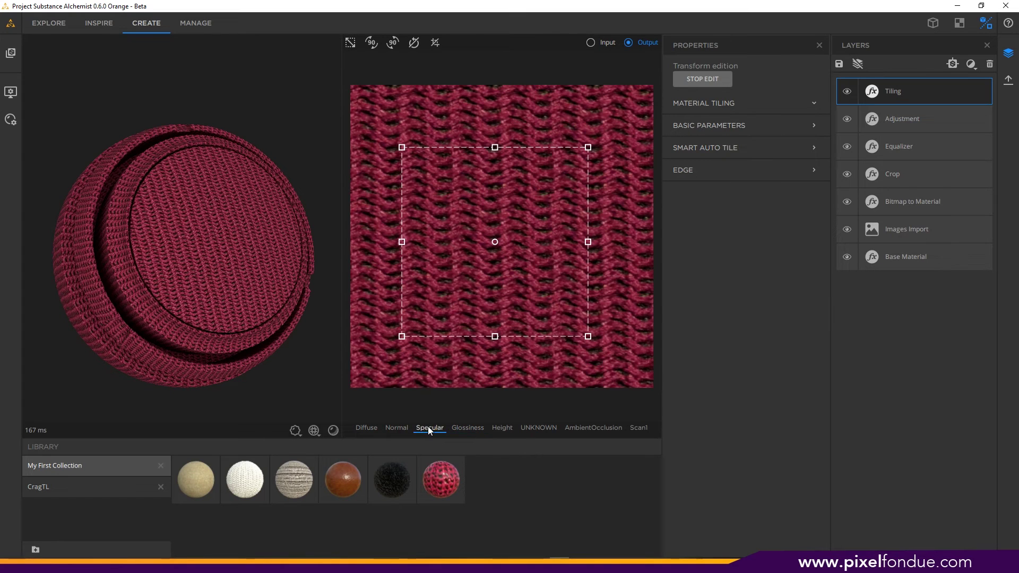
{"action": "left_click", "coordinate": [388, 428]}
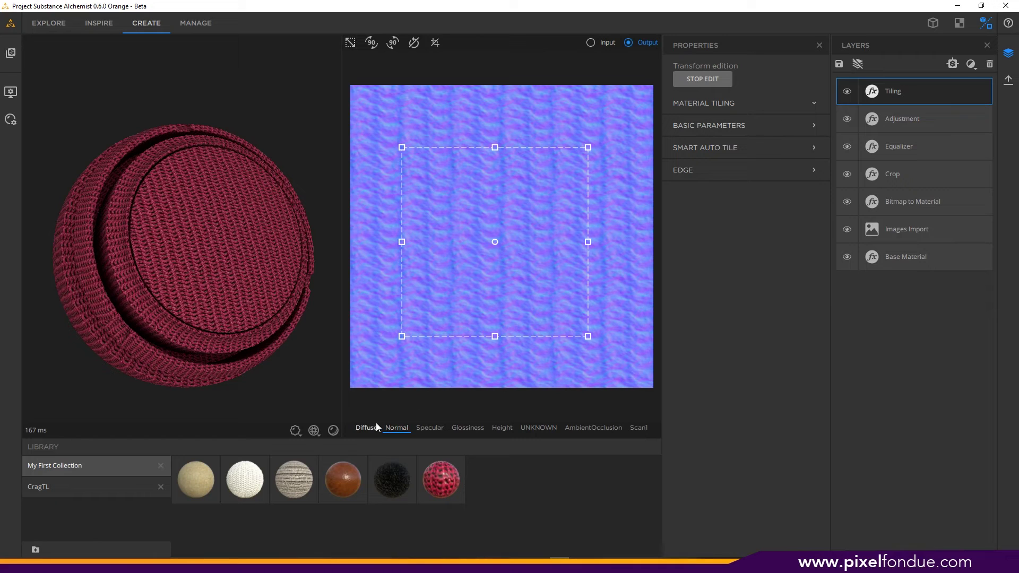
{"action": "left_click", "coordinate": [365, 428]}
{"action": "left_click_drag", "start_coordinate": [214, 311], "coordinate": [237, 295]}
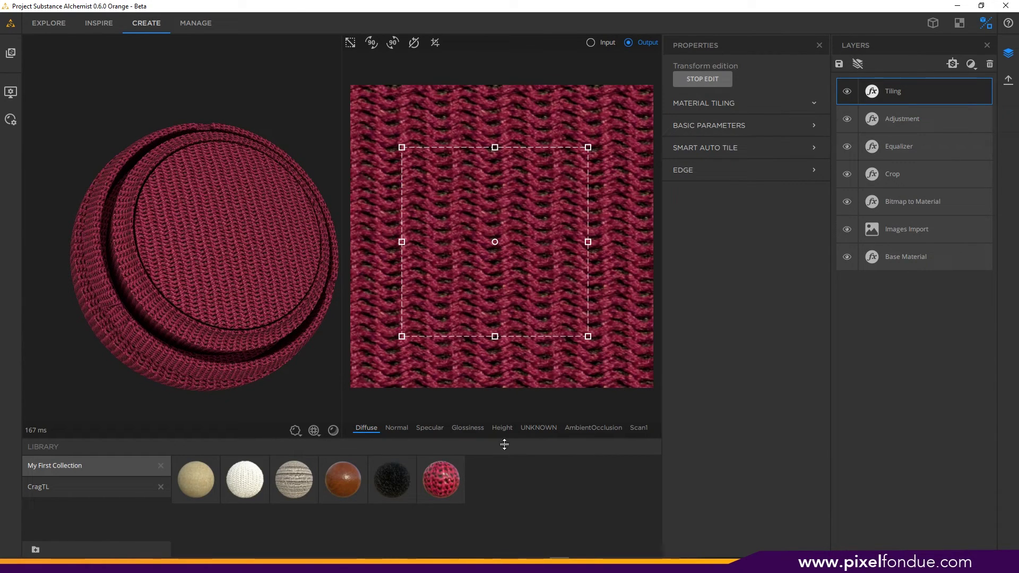
Step: Save the material to the library as Cloth Weave 02 in My First Collection
{"action": "left_click", "coordinate": [839, 65]}
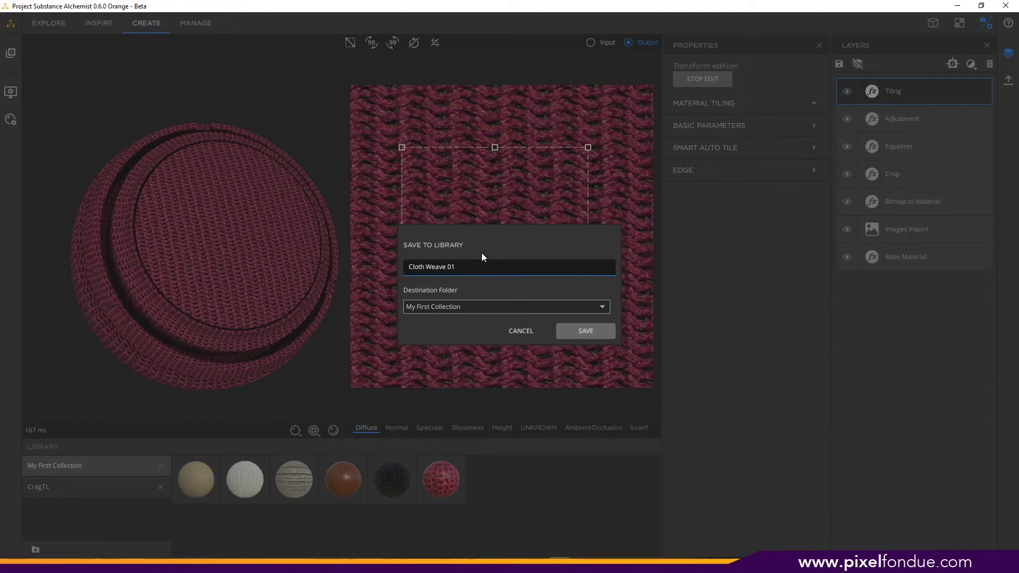
{"action": "type", "text": "2"}
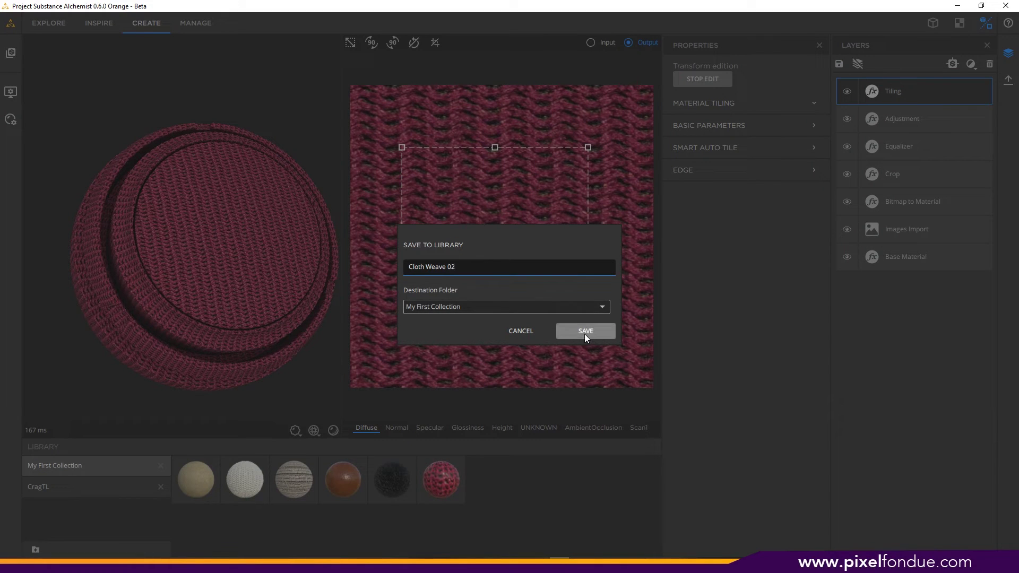
{"action": "left_click", "coordinate": [597, 331]}
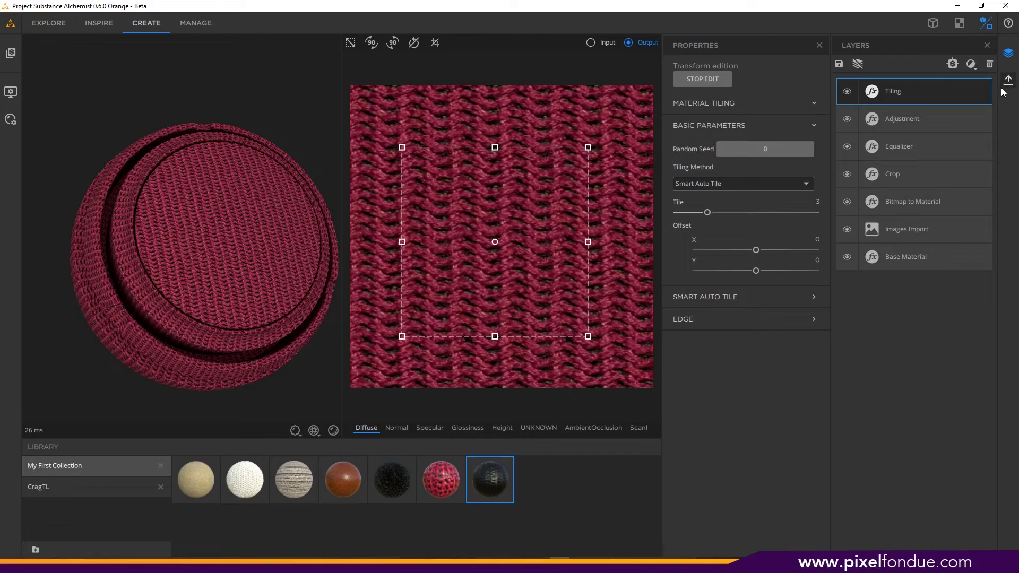
Step: Export the current material's maps as 2048 x 2048 PNG files
{"action": "left_click", "coordinate": [1007, 82]}
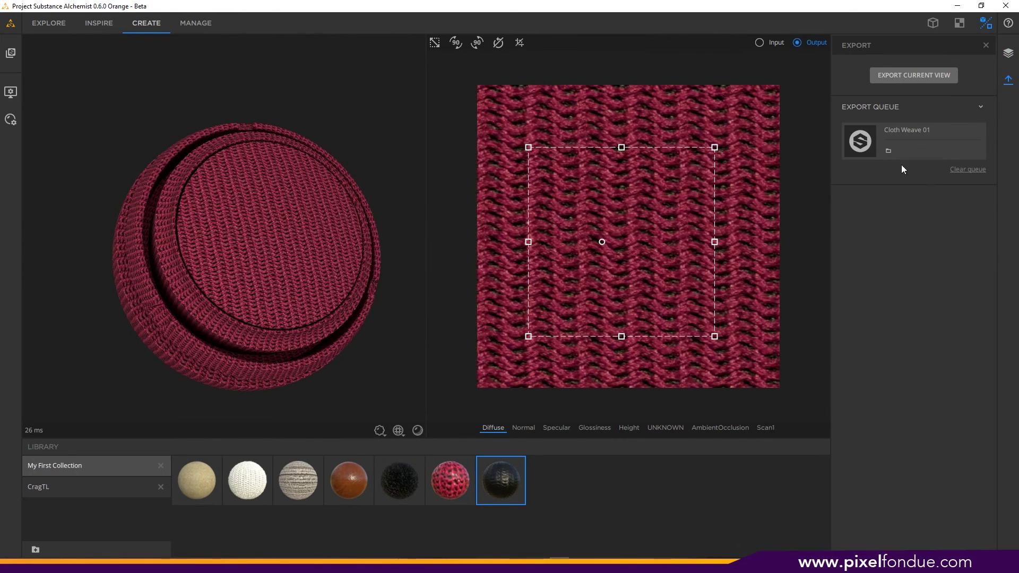
{"action": "left_click", "coordinate": [912, 74]}
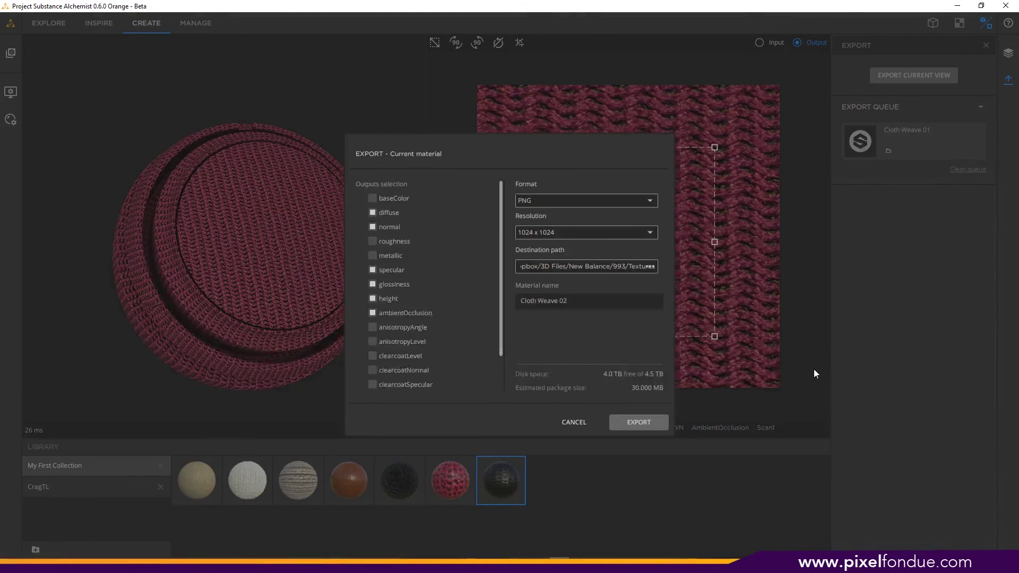
{"action": "left_click", "coordinate": [569, 204]}
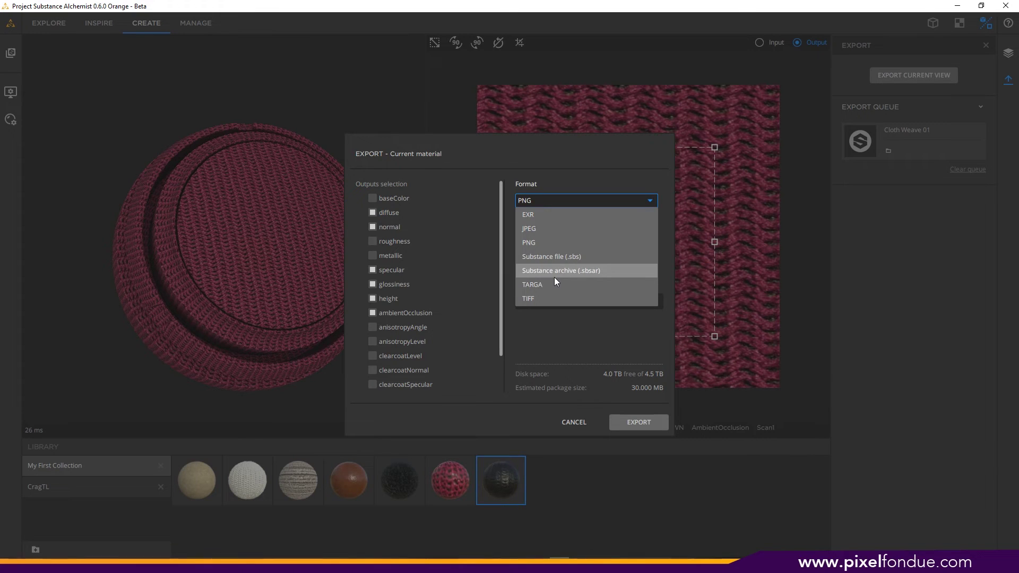
{"action": "left_click", "coordinate": [540, 242]}
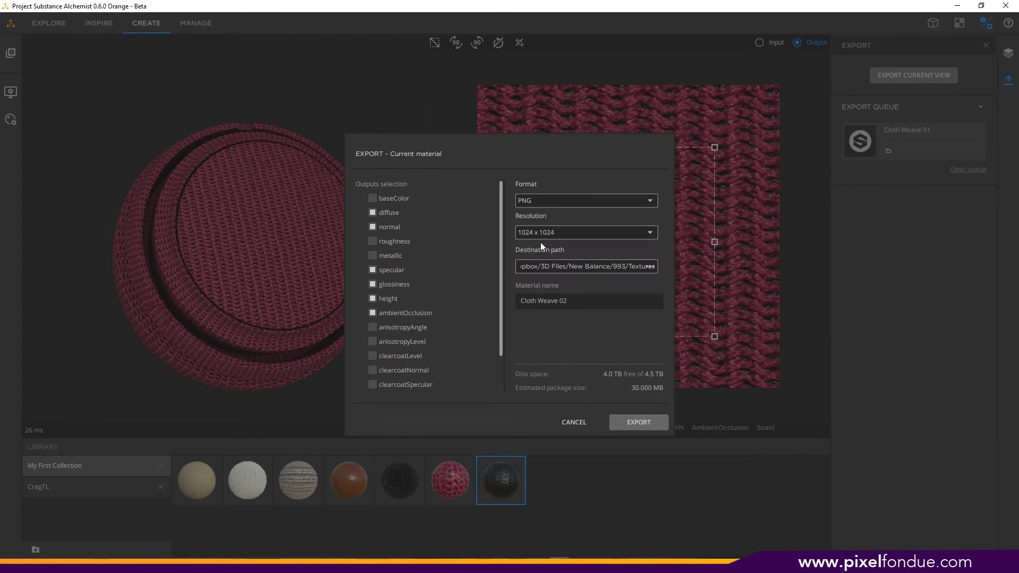
{"action": "left_click", "coordinate": [558, 235]}
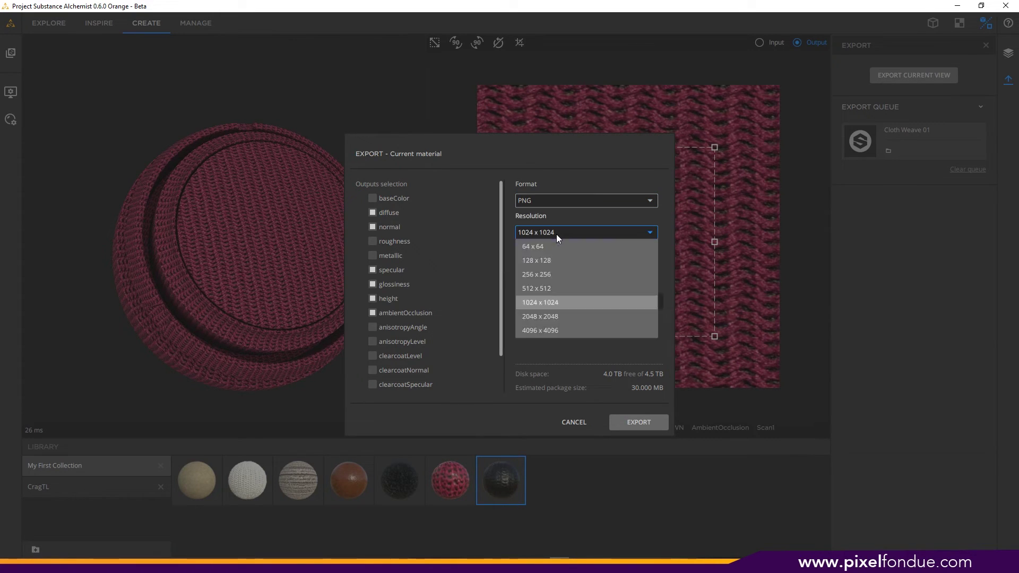
{"action": "left_click", "coordinate": [547, 315]}
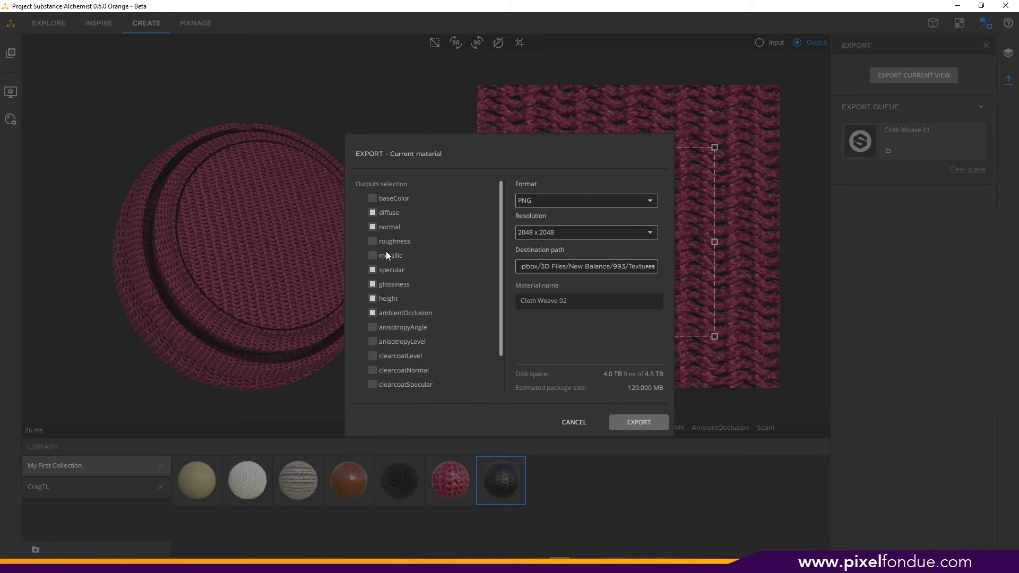
{"action": "left_click", "coordinate": [648, 421]}
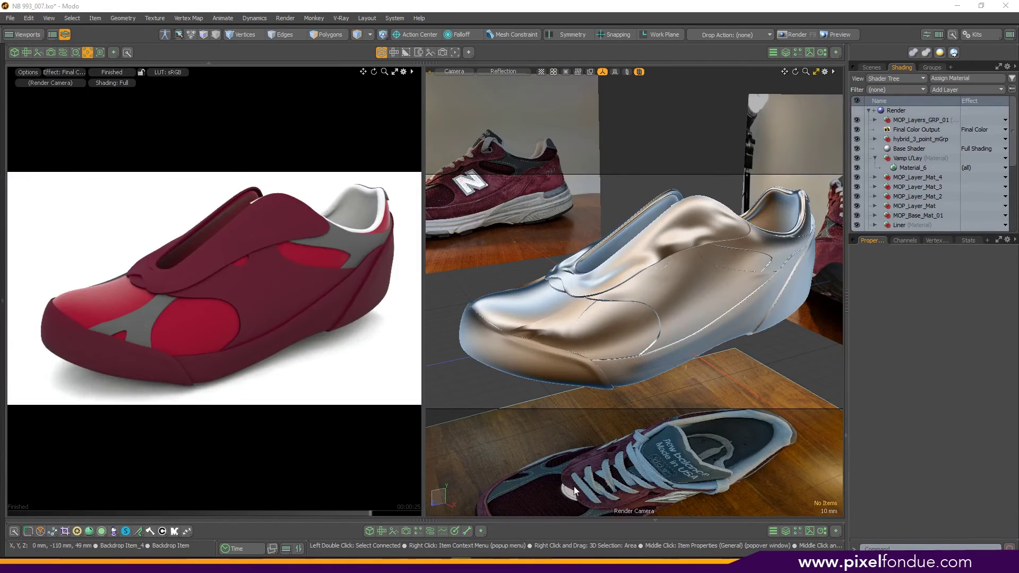
Step: Switch to Modo and bring all six exported Cloth Weave 02 images into the Vamp U'Lay material group
{"action": "key", "text": "alt+Tab"}
{"action": "left_click", "coordinate": [612, 218]}
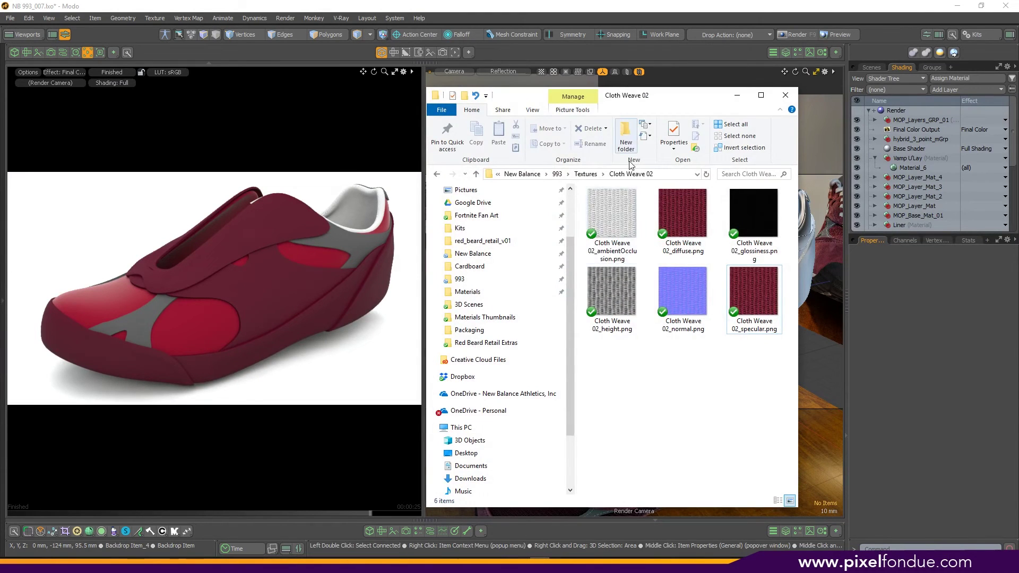
{"action": "left_click", "coordinate": [738, 281], "text": "shift"}
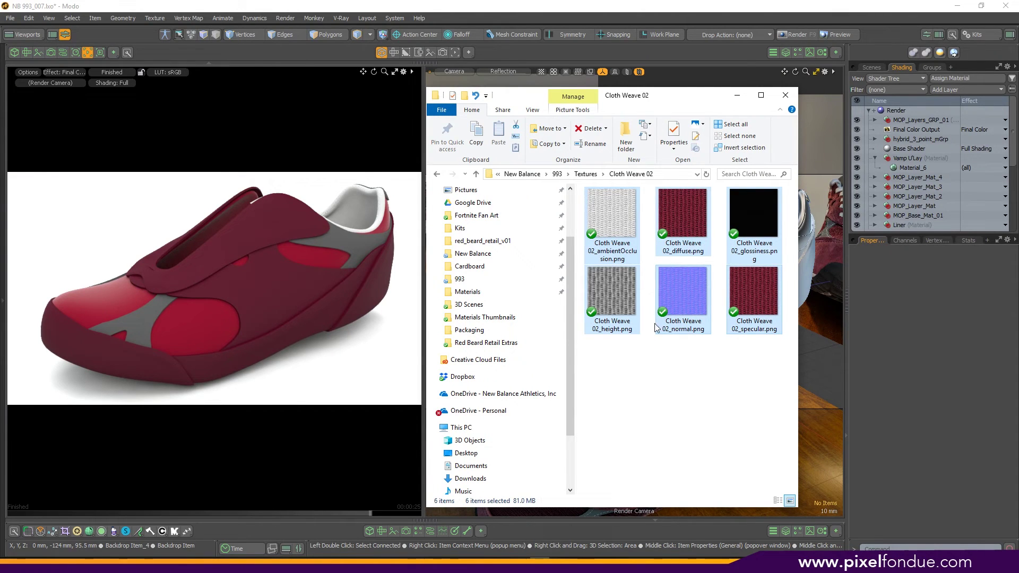
{"action": "left_click_drag", "start_coordinate": [759, 219], "coordinate": [913, 167]}
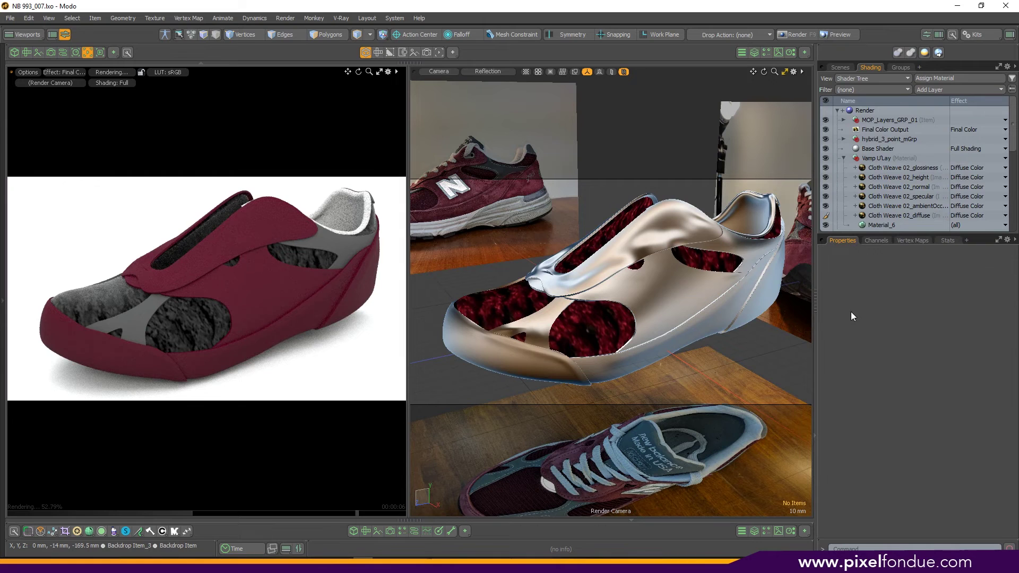
Step: Set the Horizontal and Vertical Wrap of all six Cloth Weave 02 textures to 10 and their UV Rotation to 90°
{"action": "left_click", "coordinate": [885, 168]}
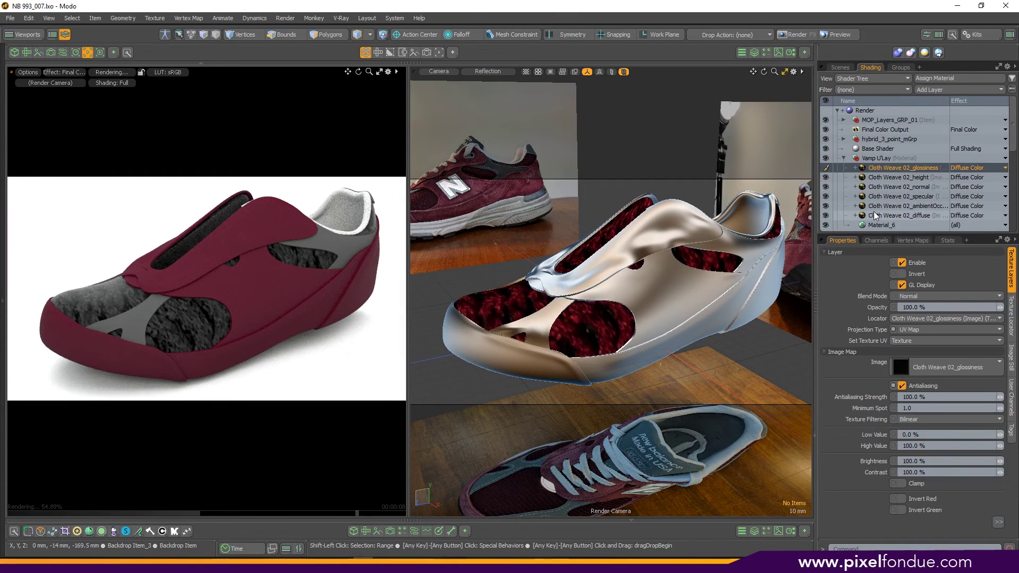
{"action": "left_click", "coordinate": [873, 211], "text": "shift"}
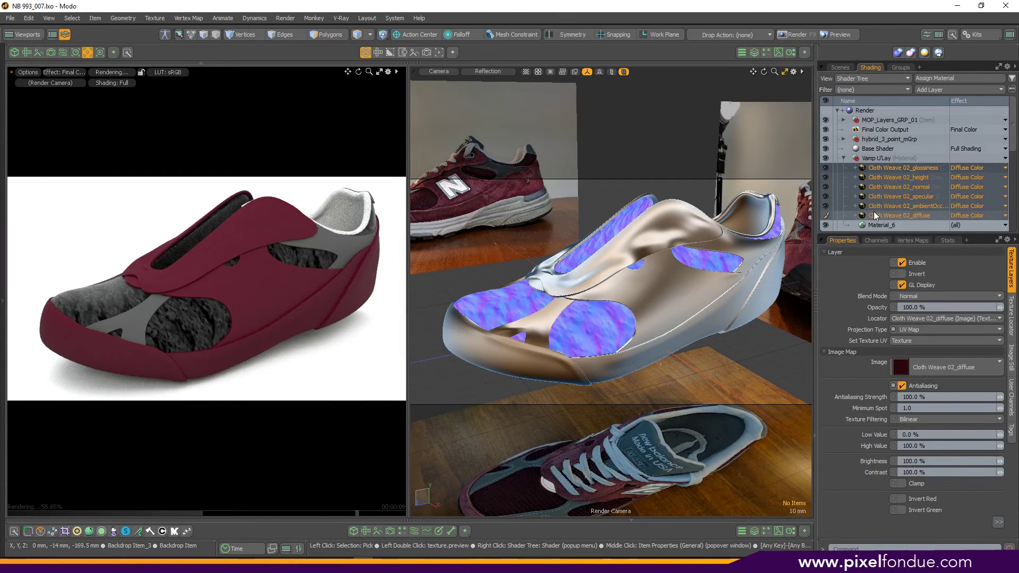
{"action": "left_click", "coordinate": [1012, 319]}
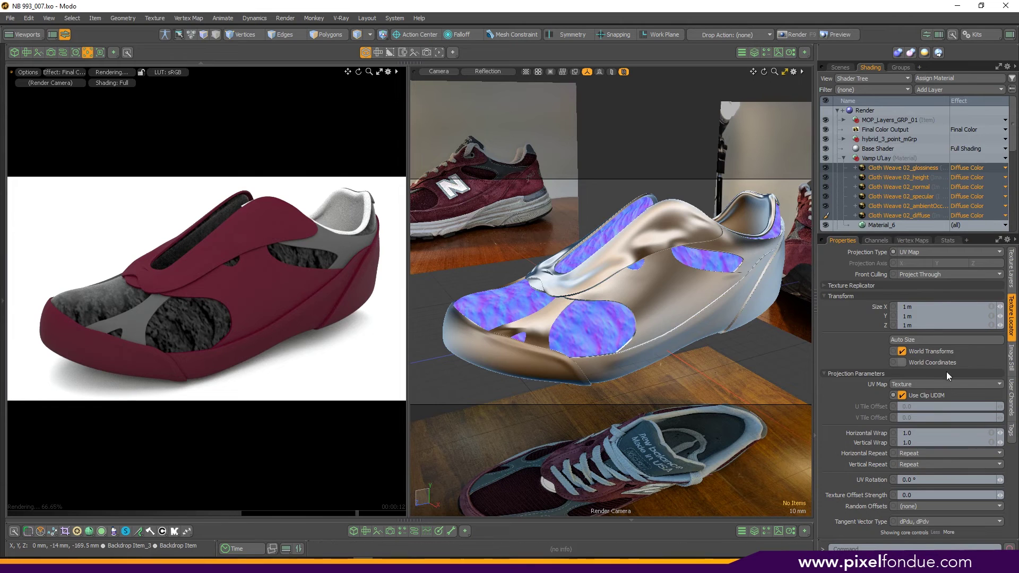
{"action": "left_click", "coordinate": [919, 433]}
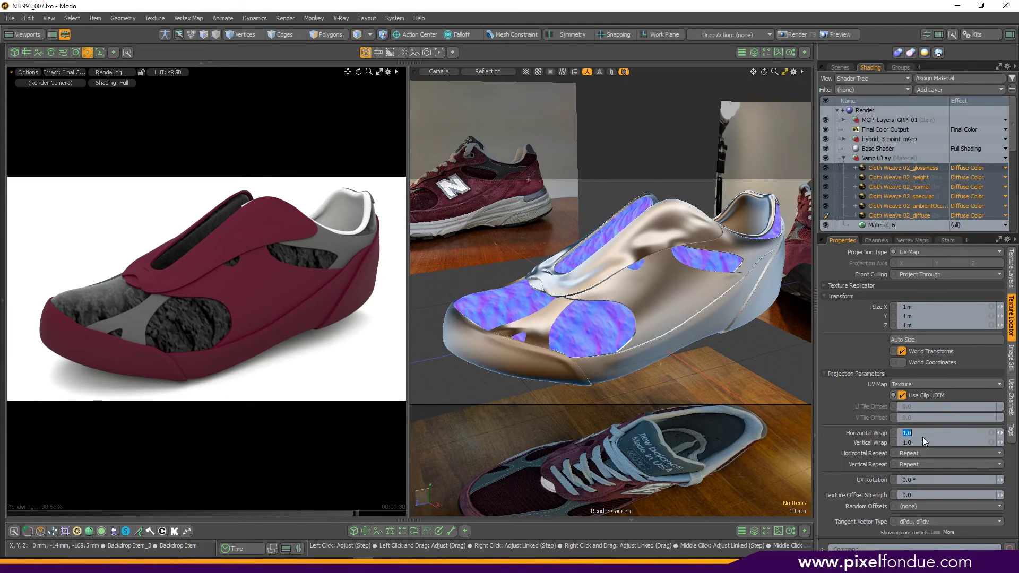
{"action": "type", "text": "10"}
{"action": "key", "text": "Return"}
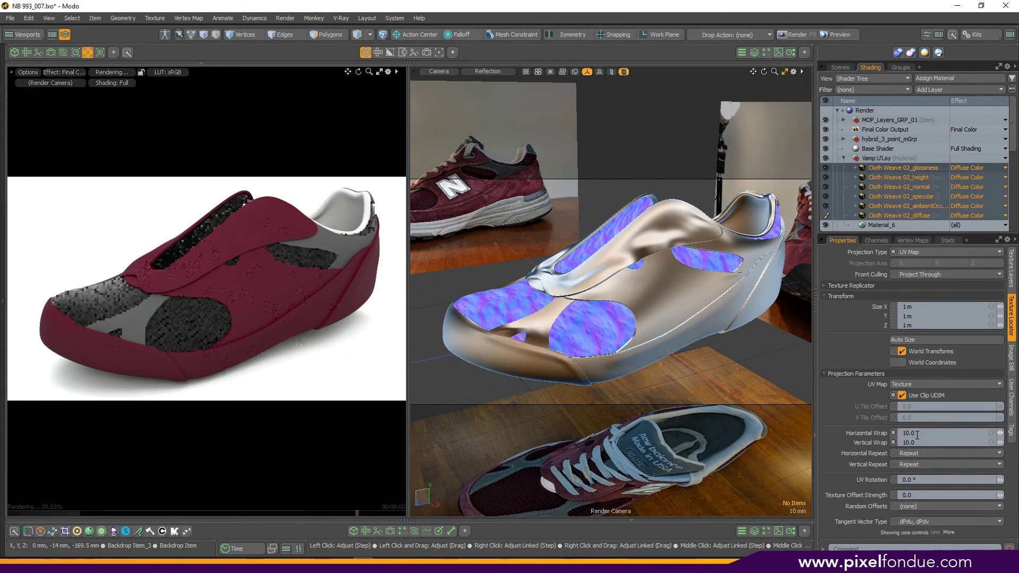
{"action": "left_click", "coordinate": [920, 479]}
{"action": "type", "text": "90"}
{"action": "key", "text": "Return"}
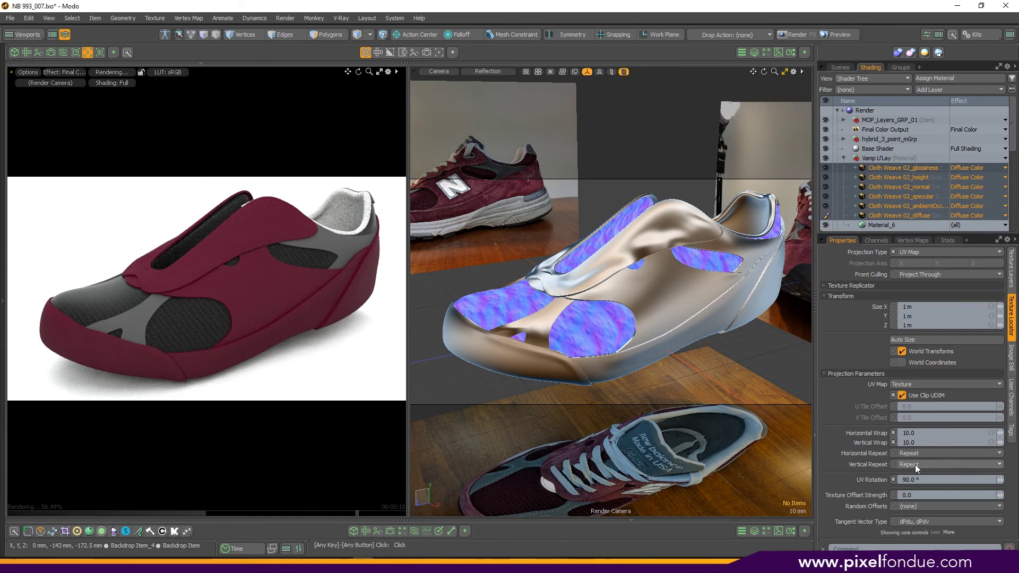
Step: Set the Horizontal and Vertical Wrap of the six selected textures to 12
{"action": "left_click", "coordinate": [928, 433]}
{"action": "type", "text": "12"}
{"action": "key", "text": "Tab"}
{"action": "type", "text": "12"}
{"action": "key", "text": "Return"}
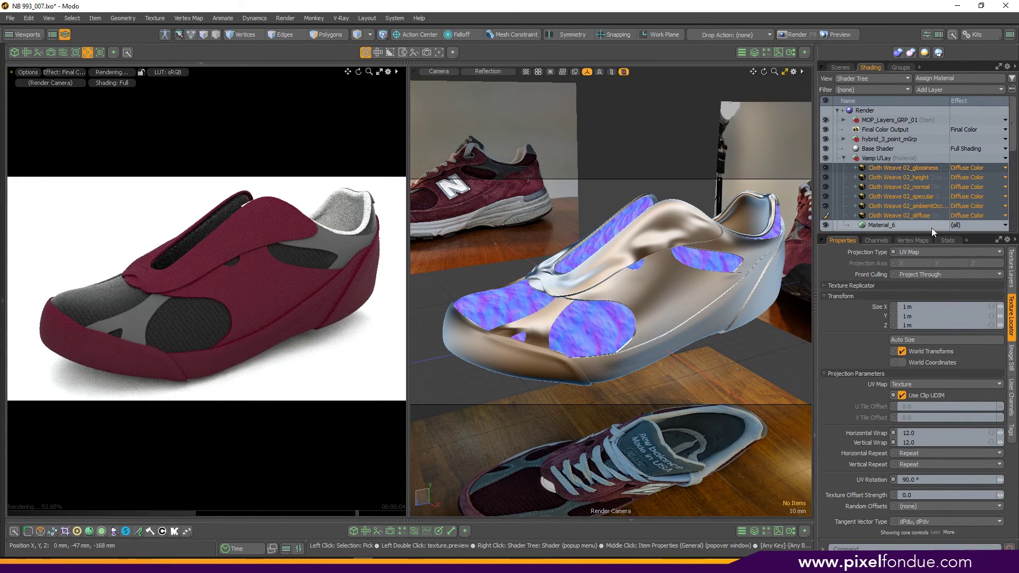
Step: Set the Cloth Weave 02_glossiness layer's effect to Specular Amount
{"action": "left_click", "coordinate": [917, 170]}
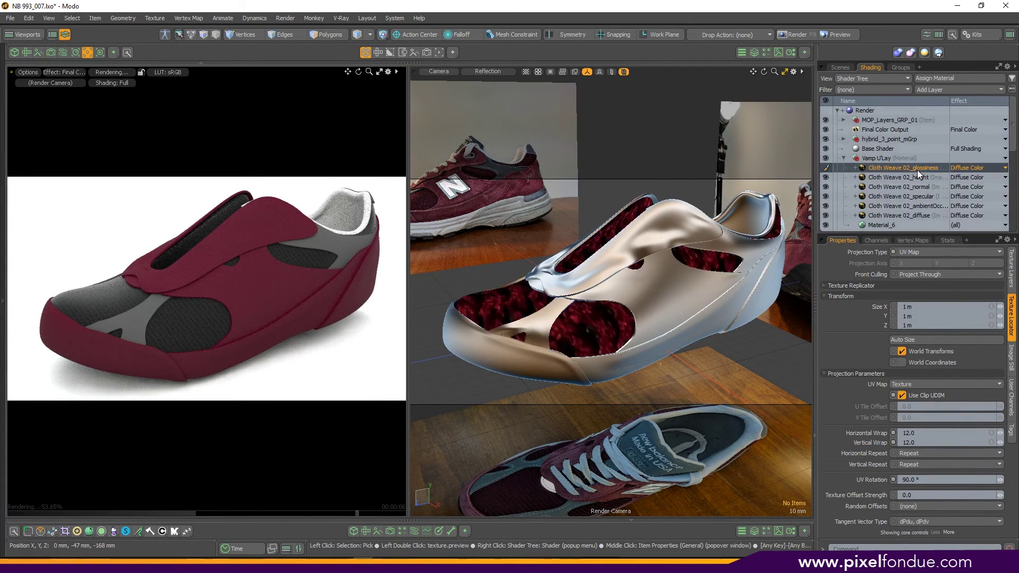
{"action": "left_click", "coordinate": [967, 166]}
{"action": "type", "text": "s"}
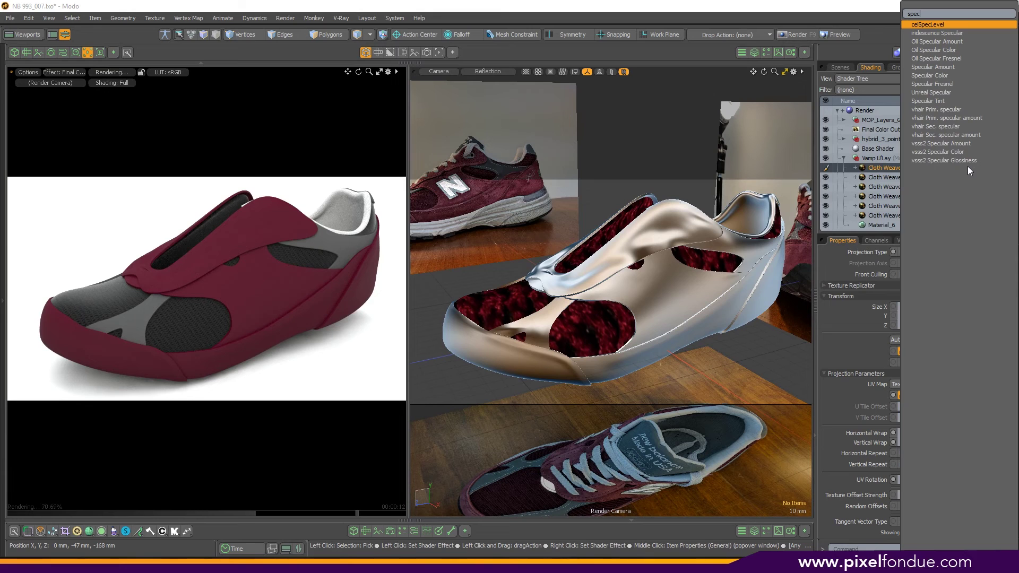
{"action": "type", "text": "pec"}
{"action": "key", "text": "Down"}
{"action": "key", "text": "Return"}
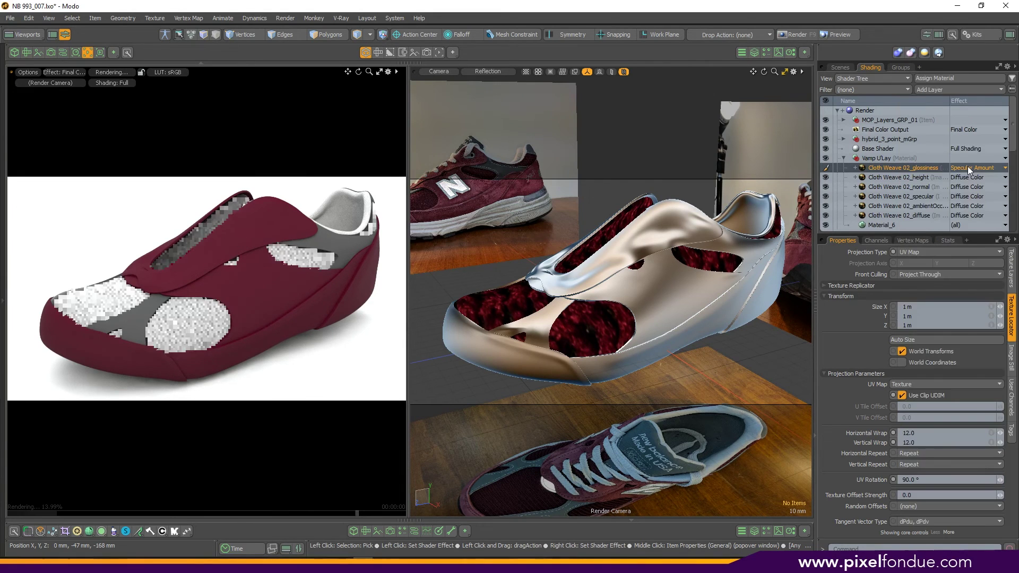
Step: Set the Cloth Weave 02_height layer's effect to Displacement and the Cloth Weave 02_normal layer's effect to Normal
{"action": "left_click", "coordinate": [972, 177]}
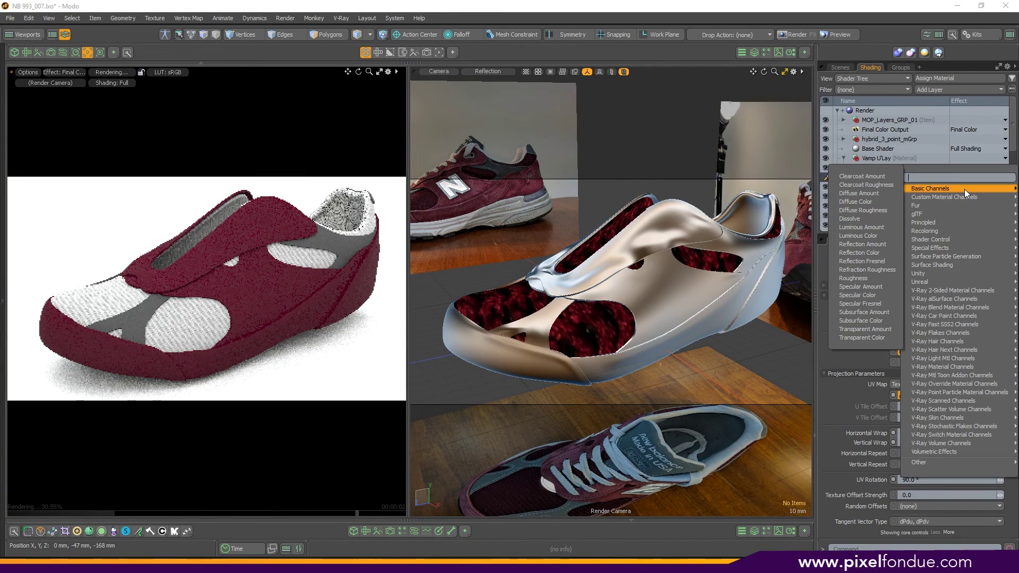
{"action": "type", "text": "disp"}
{"action": "key", "text": "Return"}
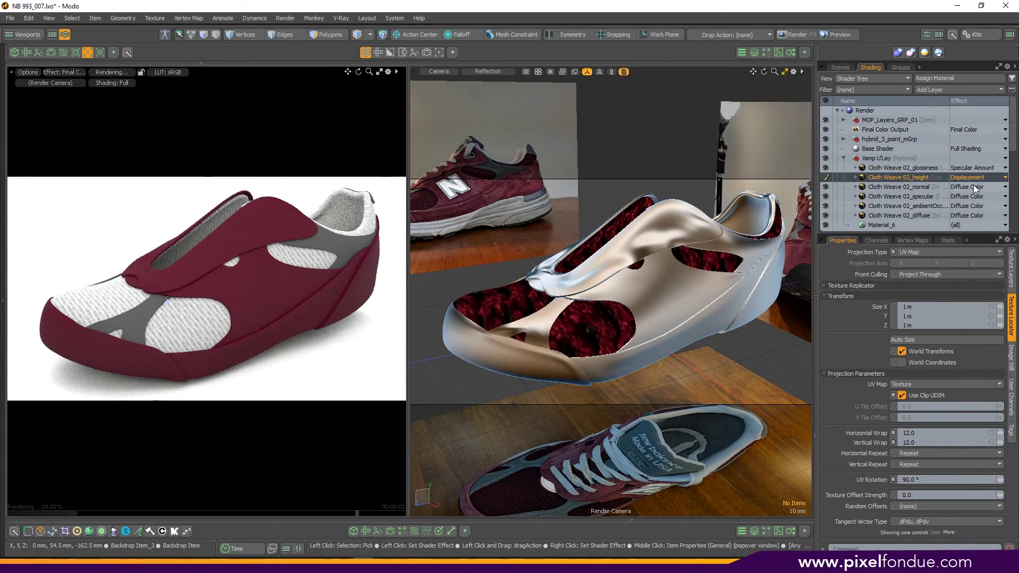
{"action": "left_click", "coordinate": [974, 185]}
{"action": "type", "text": "norm"}
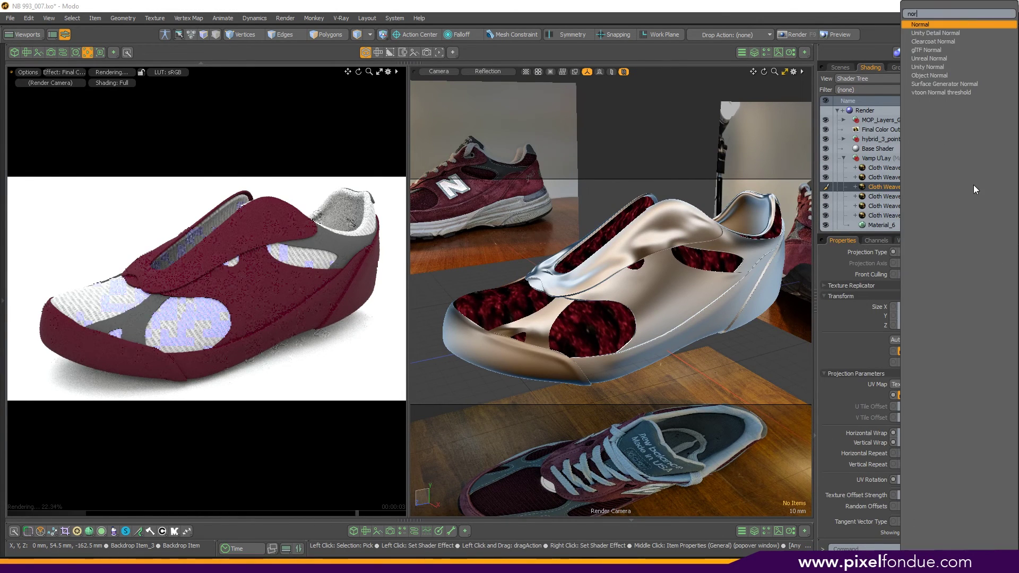
{"action": "key", "text": "Return"}
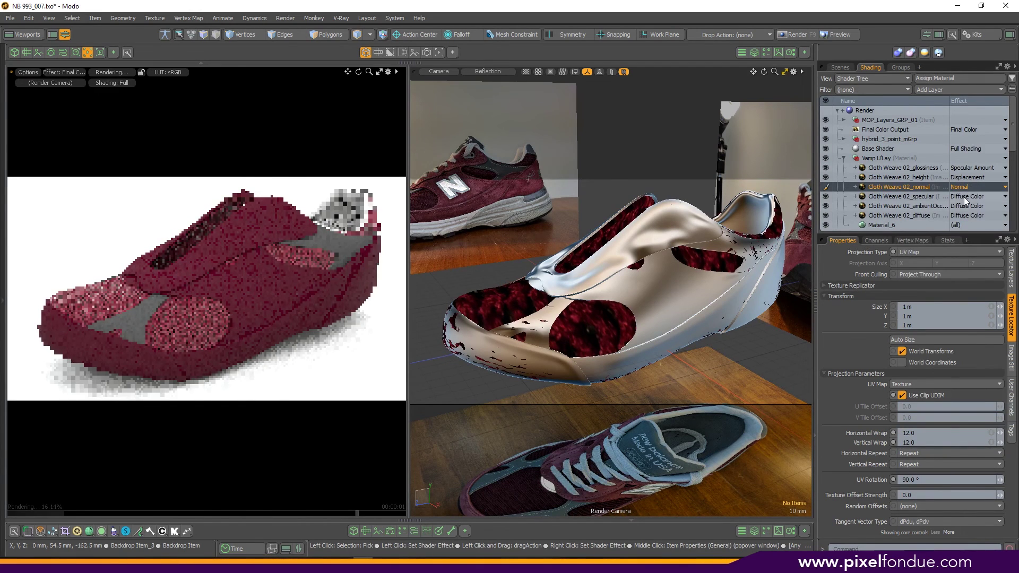
Step: Set the Cloth Weave 02_specular layer's effect to Specular Color
{"action": "left_click", "coordinate": [966, 196]}
{"action": "type", "text": "spec"}
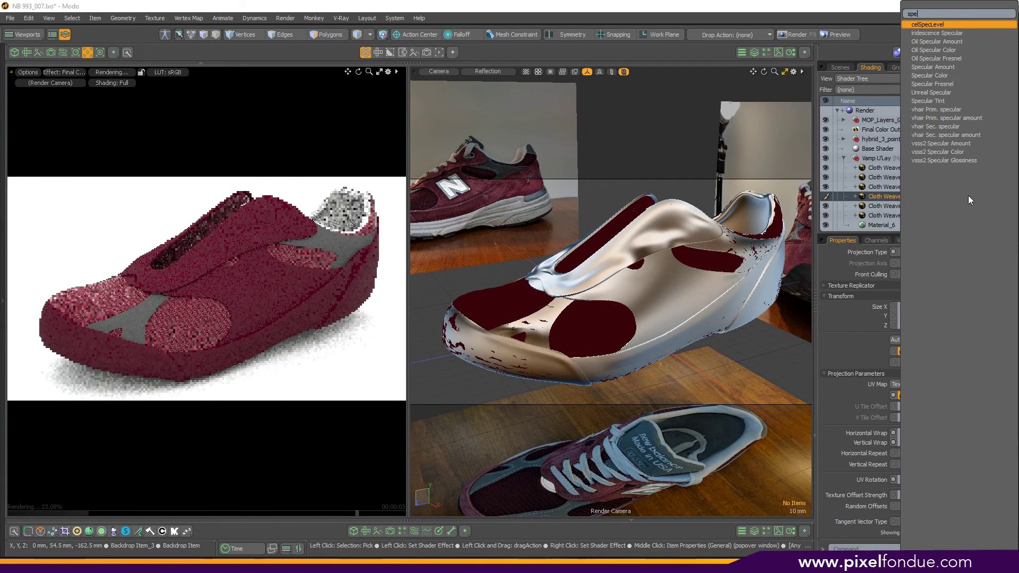
{"action": "key", "text": "Down"}
{"action": "key", "text": "Down"}
{"action": "key", "text": "Down"}
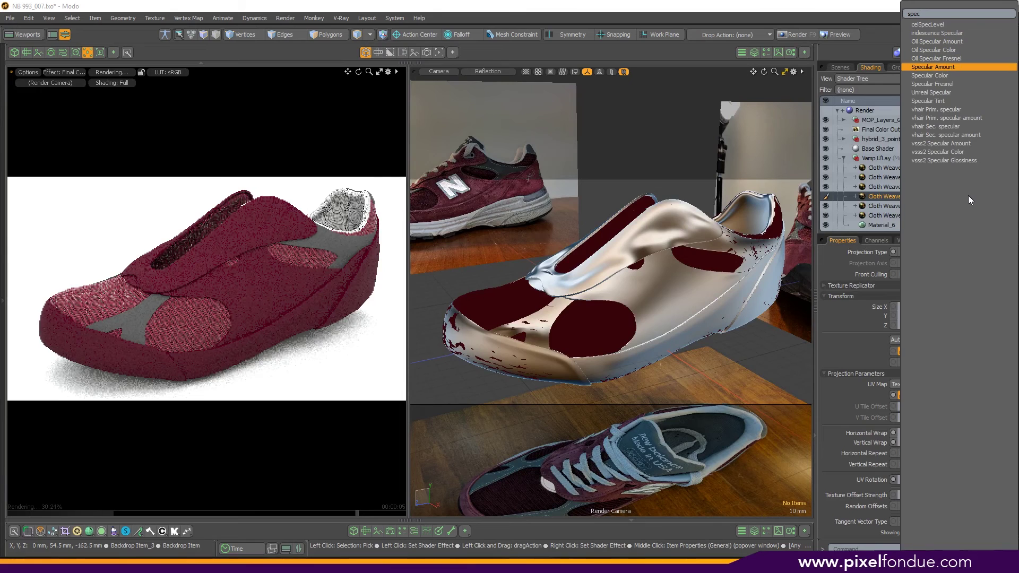
{"action": "key", "text": "Return"}
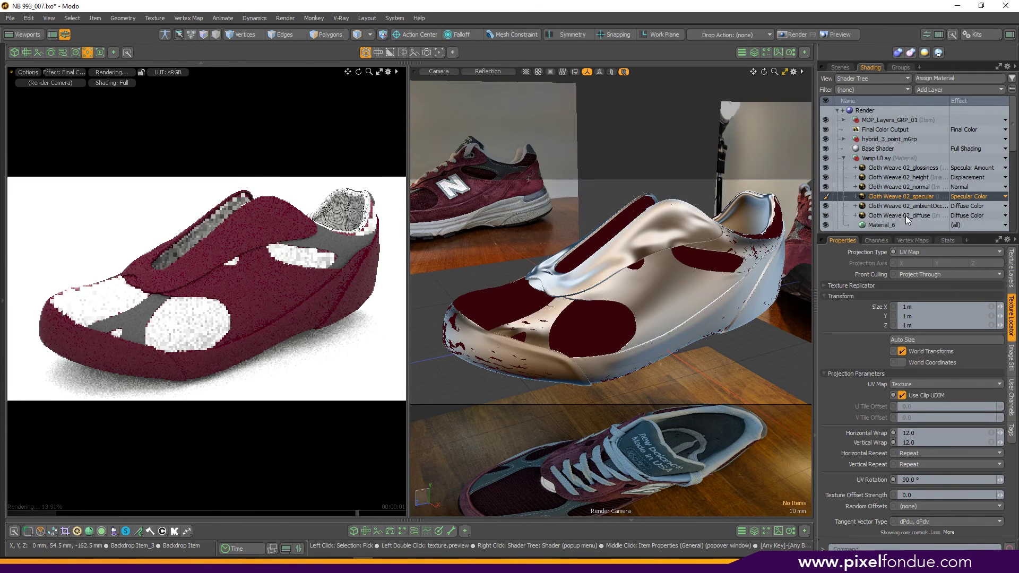
Step: Move the Cloth Weave 02_ambientOcclusion and Cloth Weave 02_diffuse layers above the glossiness layer in the Vamp U'Lay material
{"action": "left_click", "coordinate": [965, 207]}
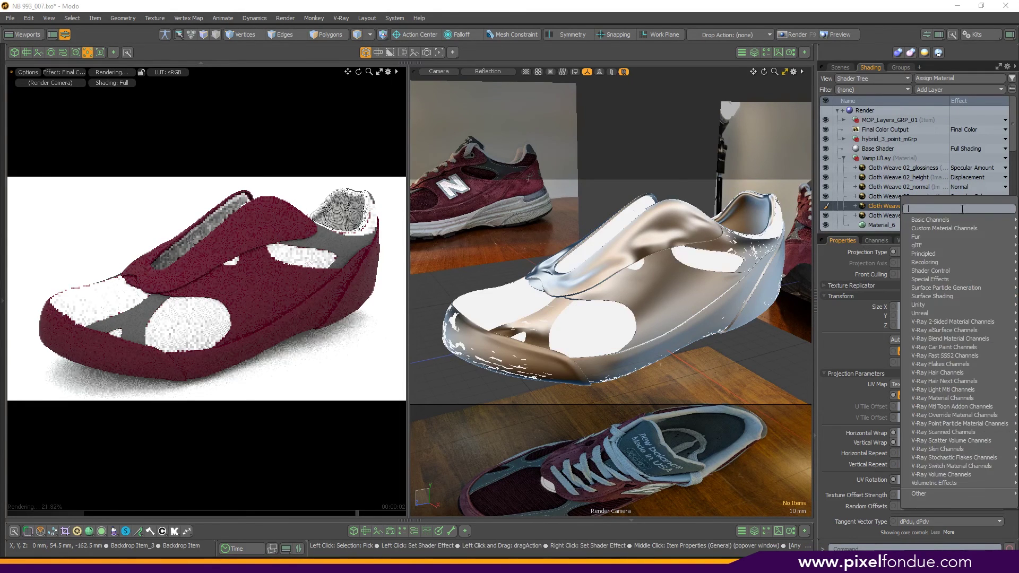
{"action": "left_click", "coordinate": [860, 208]}
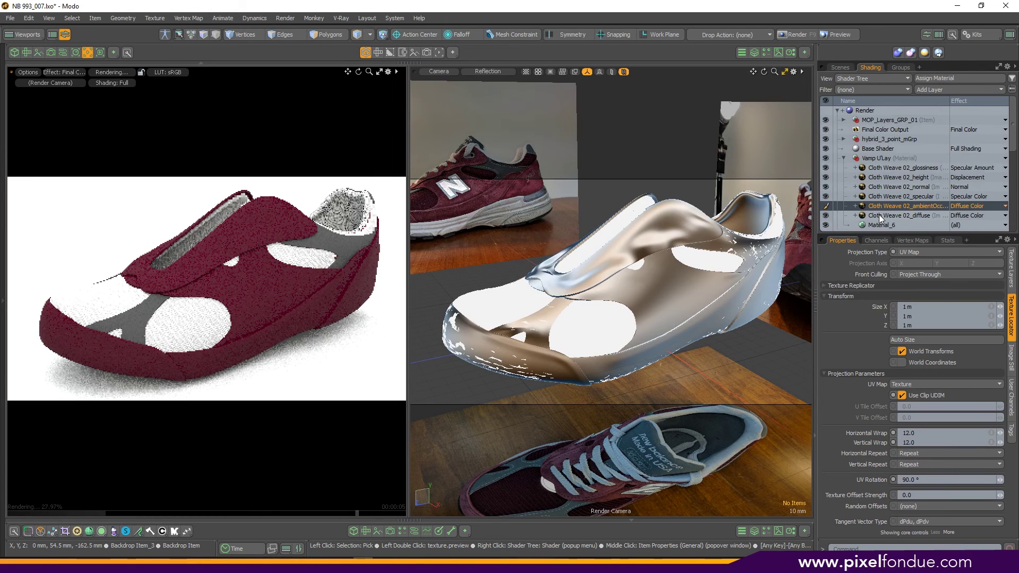
{"action": "left_click", "coordinate": [879, 215], "text": "shift"}
{"action": "mouse_move", "coordinate": [873, 205]}
{"action": "left_mouse_down"}
{"action": "mouse_move", "coordinate": [935, 151]}
{"action": "mouse_move", "coordinate": [899, 165]}
{"action": "left_mouse_up"}
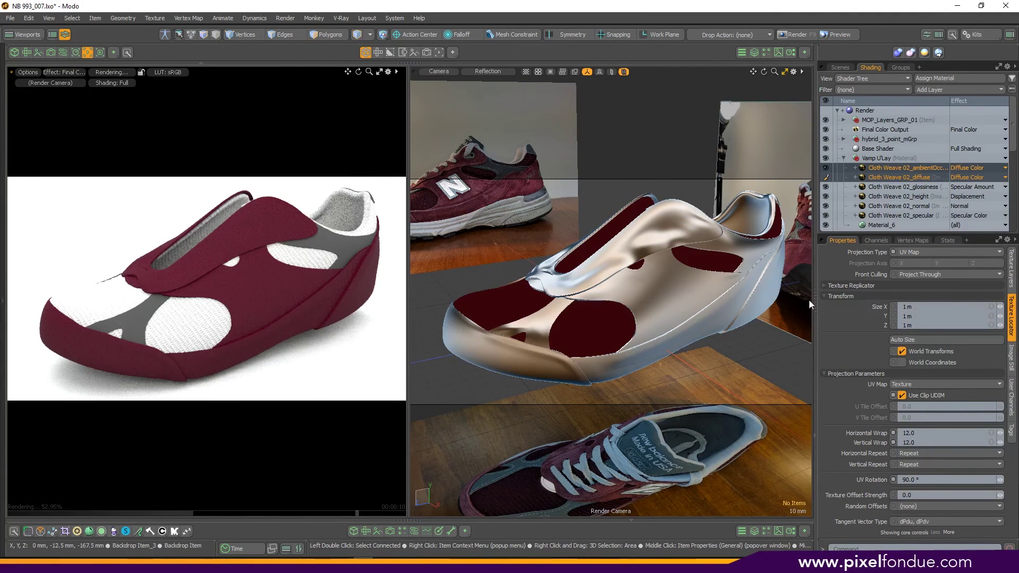
Step: Set the Cloth Weave 02_ambientOcclusion layer's blend mode to Multiply and its opacity to 80%
{"action": "left_click", "coordinate": [921, 168]}
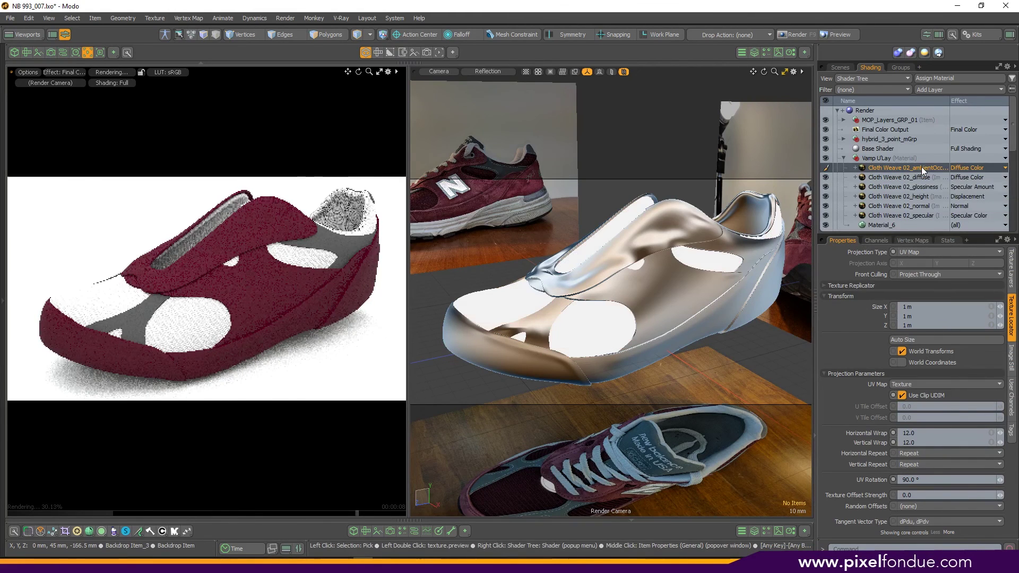
{"action": "left_click", "coordinate": [1012, 271]}
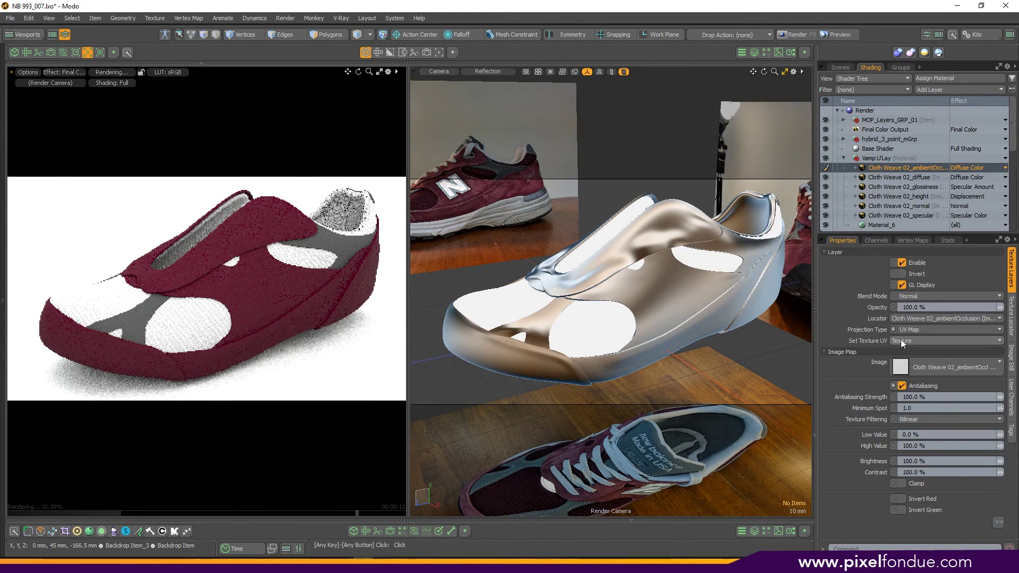
{"action": "left_click", "coordinate": [924, 296]}
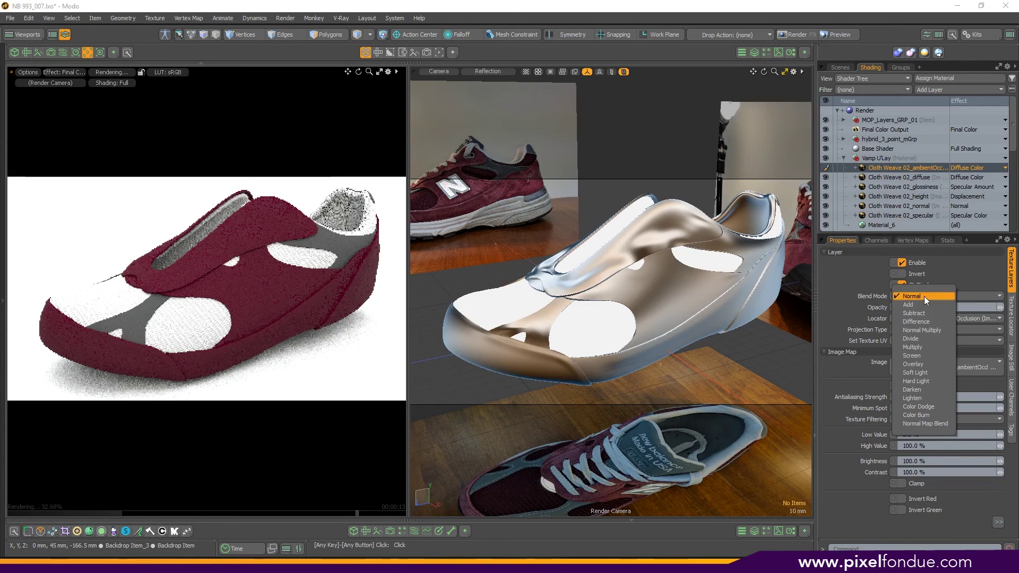
{"action": "left_click", "coordinate": [916, 347]}
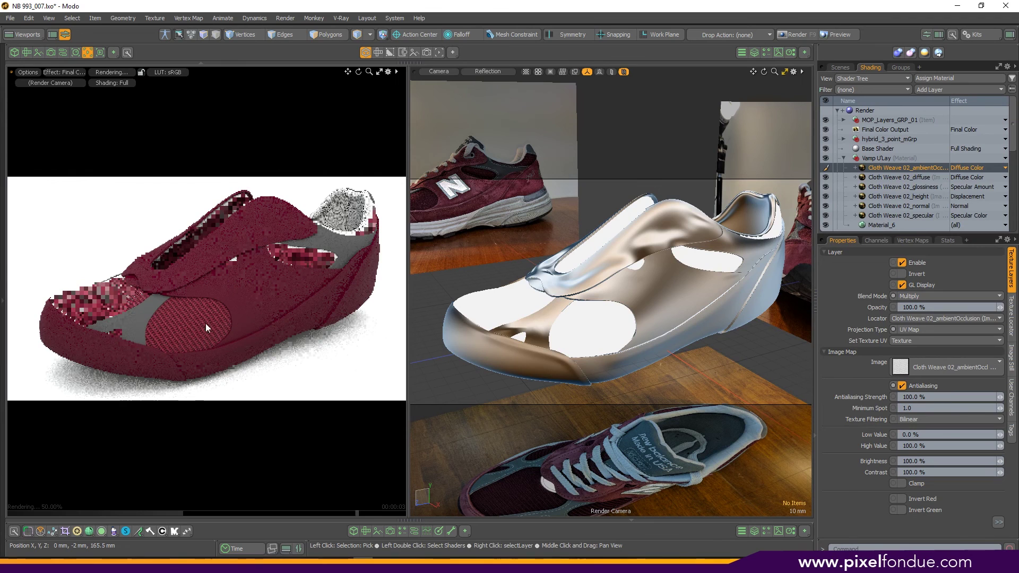
{"action": "left_click", "coordinate": [938, 307]}
{"action": "type", "text": "80"}
{"action": "key", "text": "Return"}
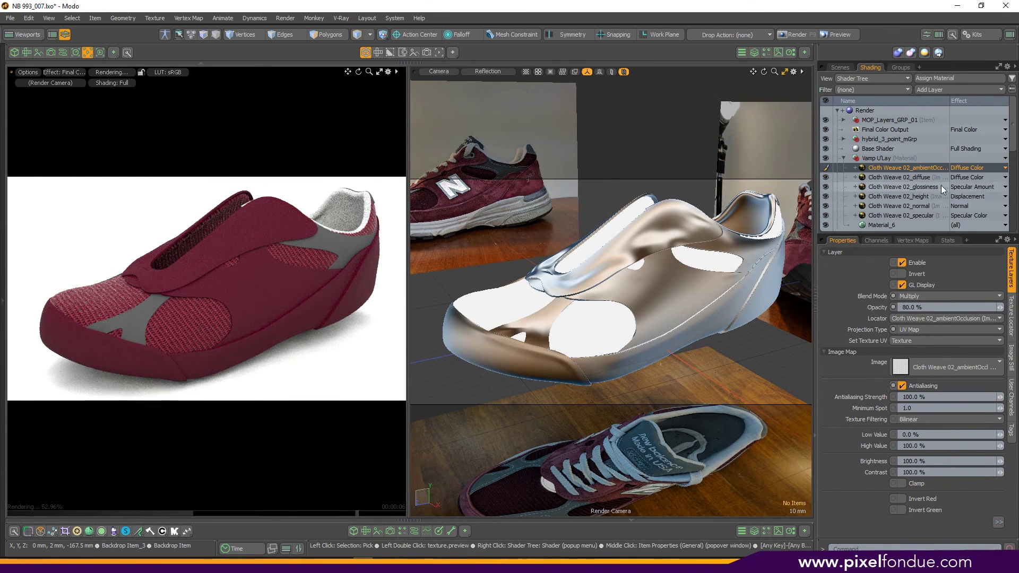
Step: Add a Process layer at the top of the Vamp U'Lay material, with Hue at -3.6° and Value at -75.5%
{"action": "left_click", "coordinate": [919, 176]}
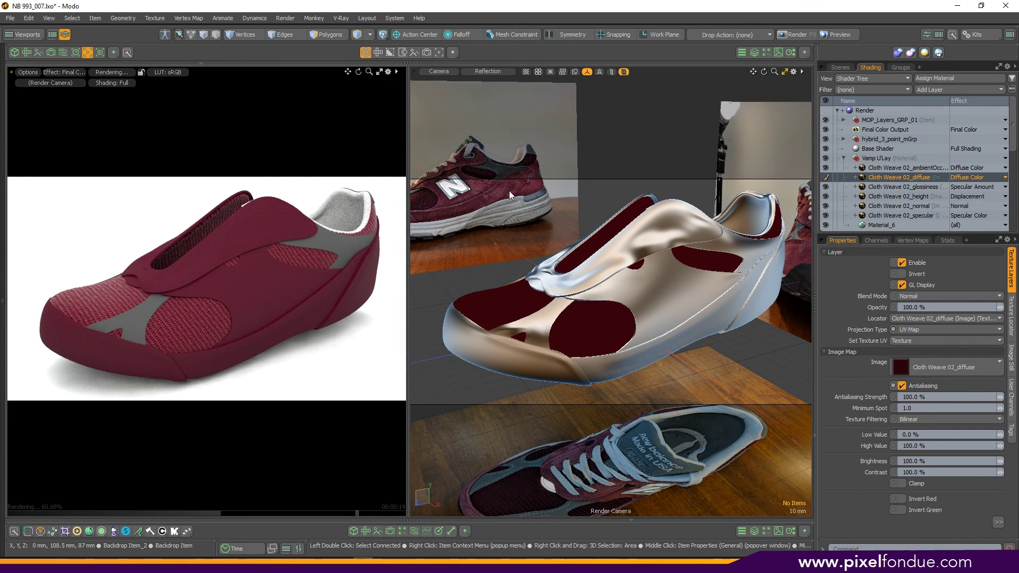
{"action": "left_click", "coordinate": [948, 89]}
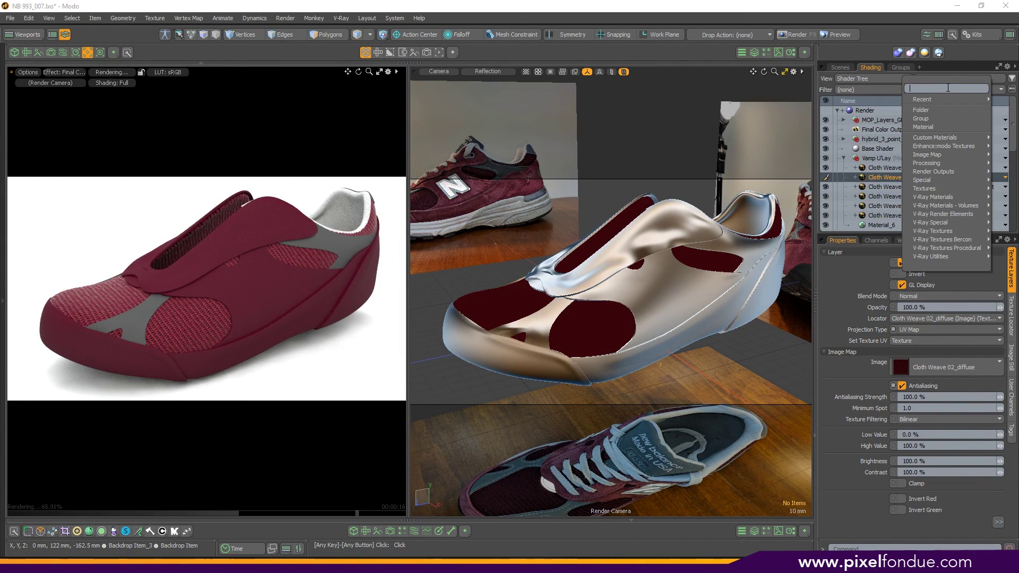
{"action": "type", "text": "process"}
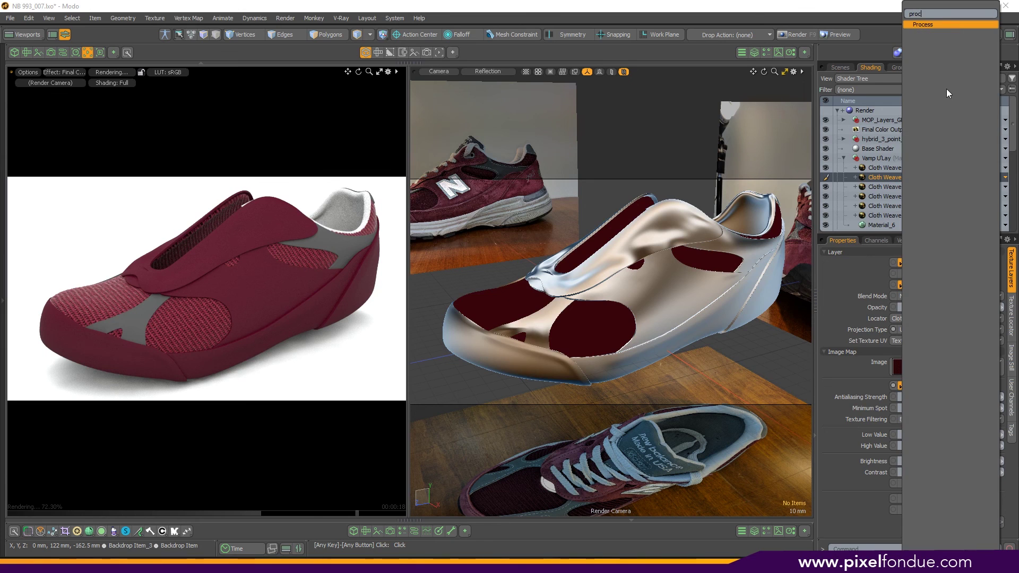
{"action": "key", "text": "Return"}
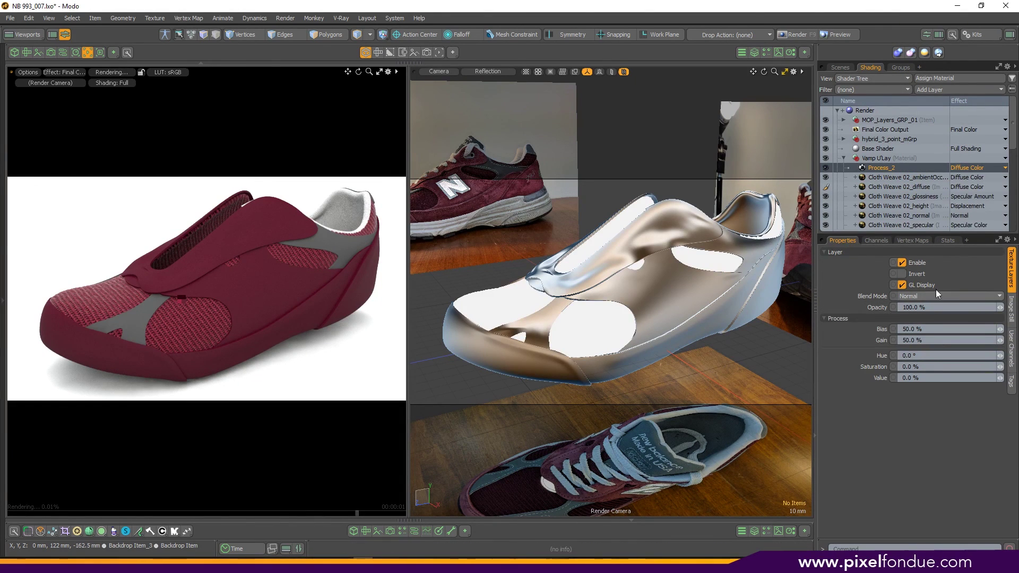
{"action": "mouse_move", "coordinate": [1000, 356]}
{"action": "left_mouse_down"}
{"action": "mouse_move", "coordinate": [988, 378]}
{"action": "mouse_move", "coordinate": [1003, 356]}
{"action": "mouse_move", "coordinate": [994, 378]}
{"action": "mouse_move", "coordinate": [1002, 378]}
{"action": "mouse_move", "coordinate": [998, 356]}
{"action": "left_mouse_up"}
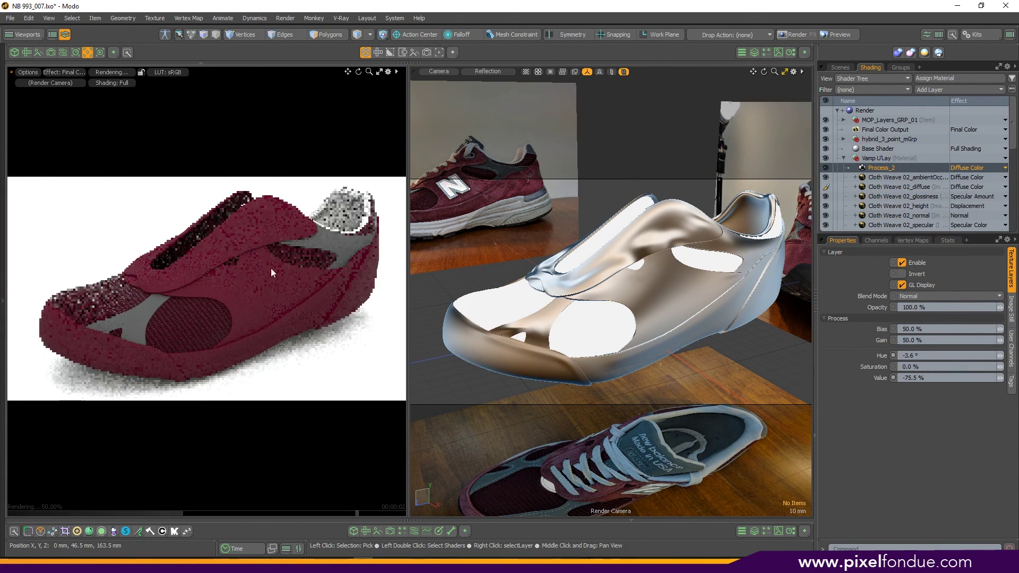